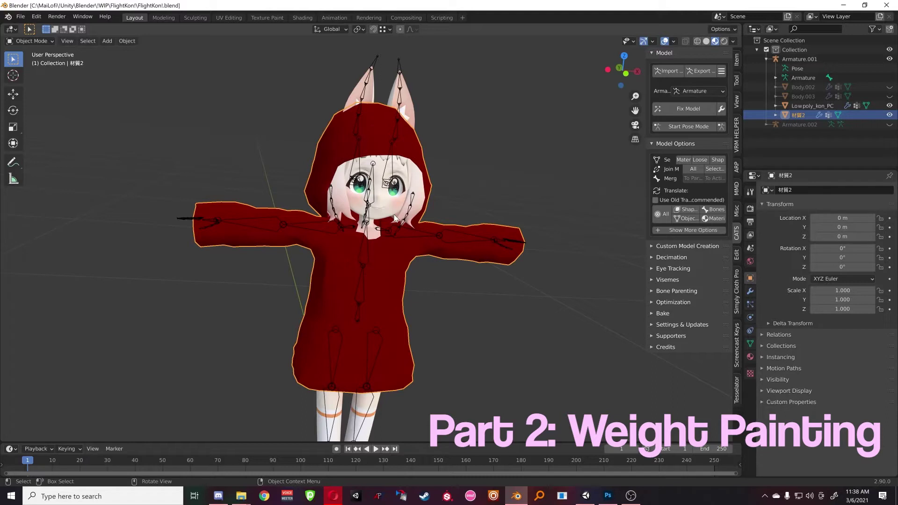
# - Test the hoodie's deformation by rotating the left elbow bone about -99° around Z in pose mode, and leave pose mode
pyautogui.moveTo(291, 268); pyautogui.dragTo(506, 226, button='middle')
pyautogui.scroll(3, 506, 226)
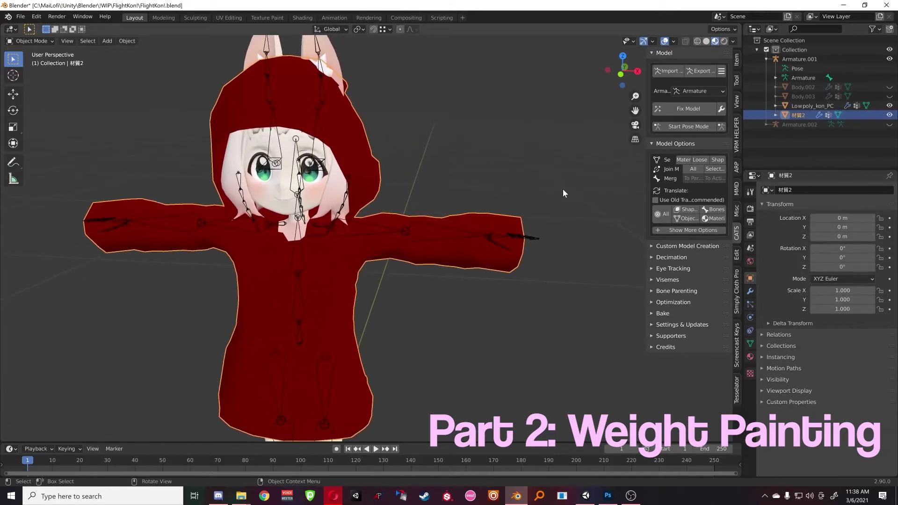
pyautogui.click(671, 128)
pyautogui.click(422, 230)
pyautogui.moveTo(426, 240); pyautogui.dragTo(375, 257)
pyautogui.moveTo(337, 210); pyautogui.dragTo(368, 215, button='middle')
pyautogui.scroll(-2, 367, 215)
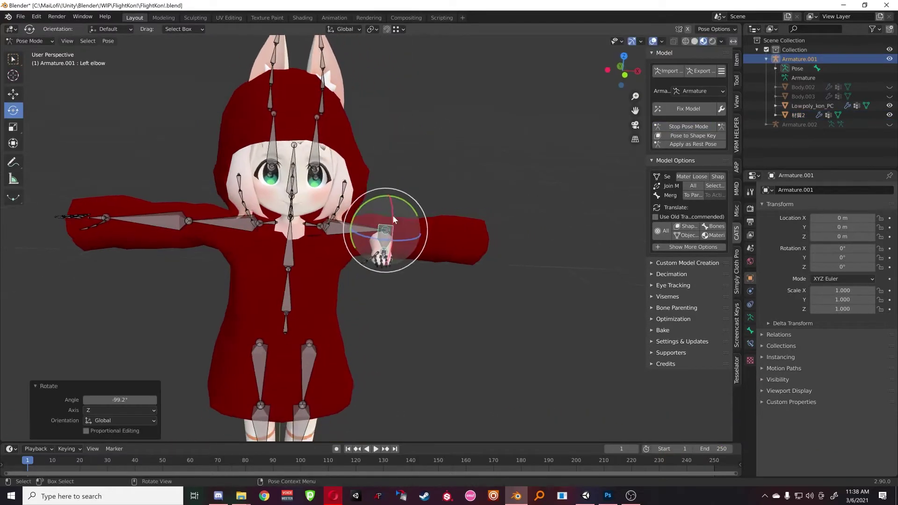
pyautogui.click(679, 129)
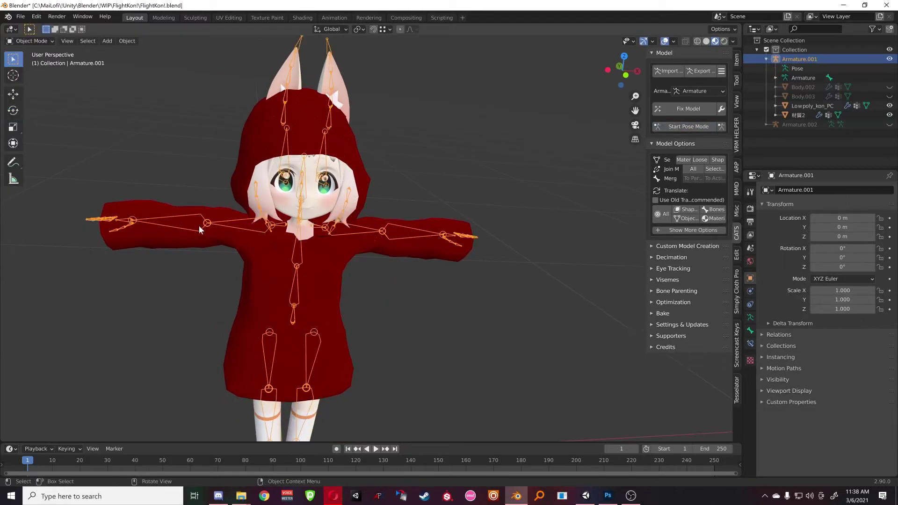
# - Select the red hoodie mesh and translate all of the model's names with CATS
pyautogui.scroll(2, 202, 225)
pyautogui.click(299, 127)
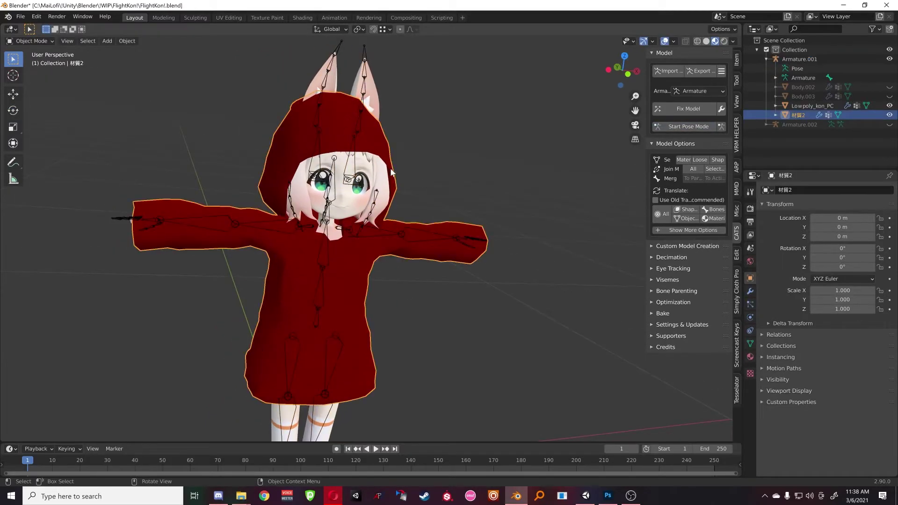
pyautogui.moveTo(352, 225); pyautogui.dragTo(441, 241, button='middle')
pyautogui.scroll(-1, 333, 217)
pyautogui.scroll(1, 333, 216)
pyautogui.scroll(1, 465, 219)
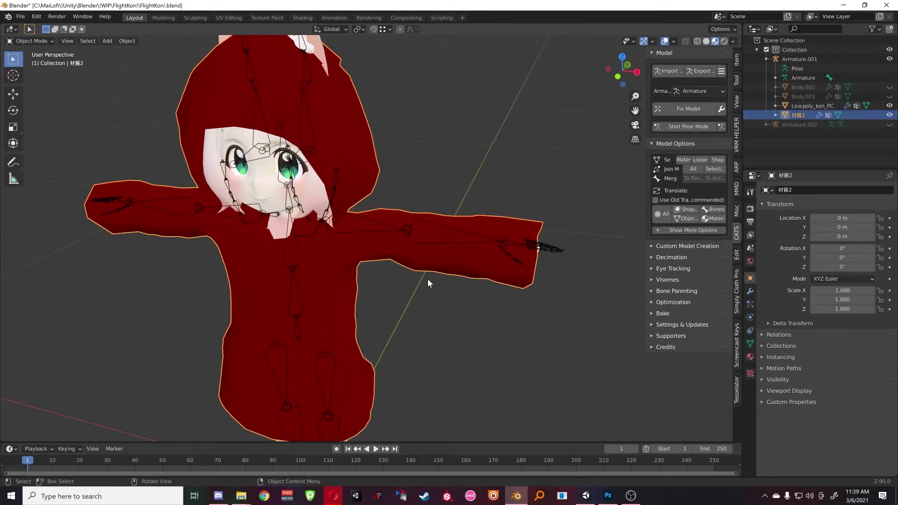
pyautogui.moveTo(309, 226); pyautogui.dragTo(396, 238, button='middle')
pyautogui.scroll(-2, 396, 239)
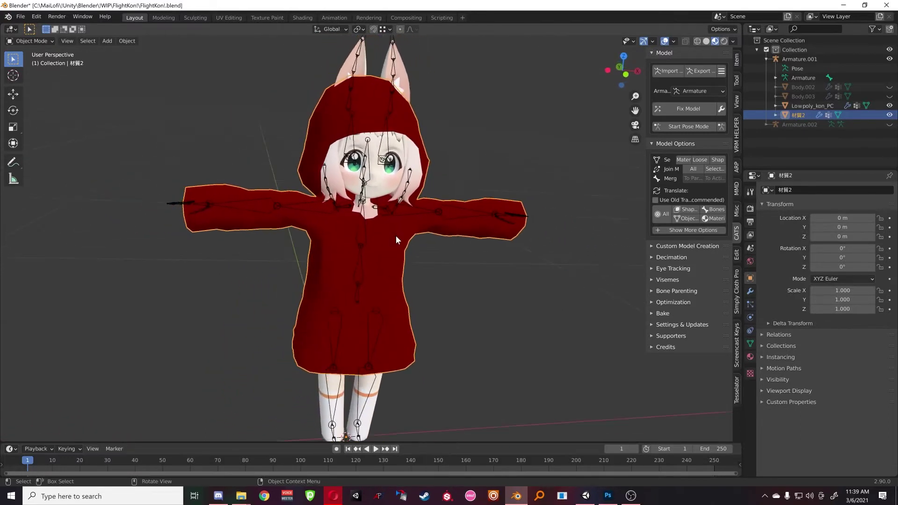
pyautogui.moveTo(271, 298); pyautogui.dragTo(299, 113, button='middle')
pyautogui.scroll(2, 431, 210)
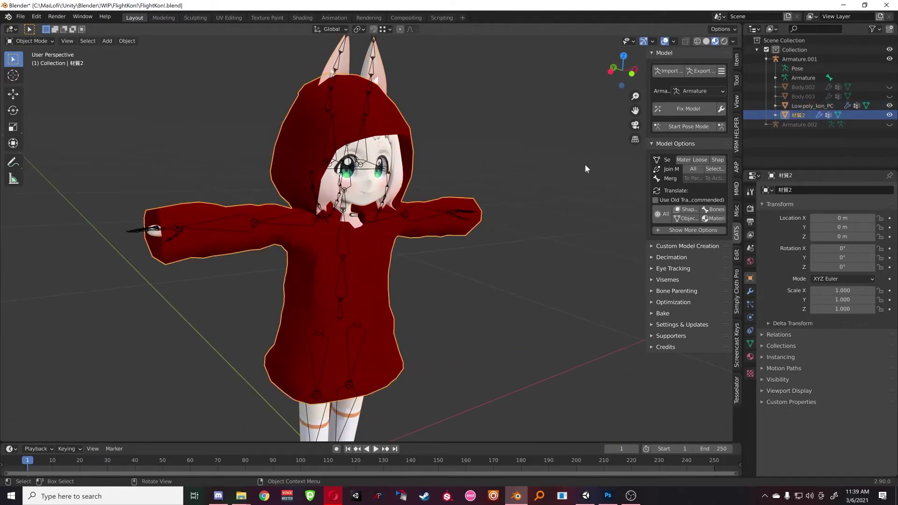
pyautogui.click(665, 216)
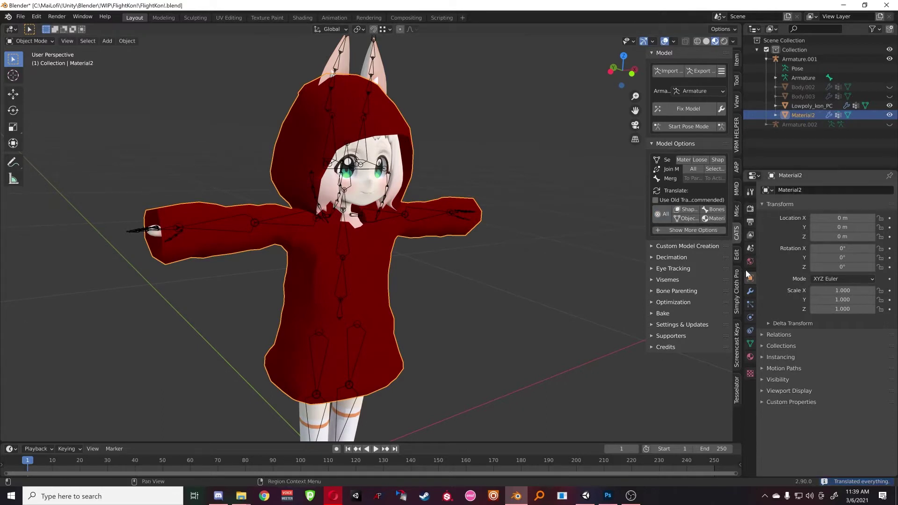
# - Remove the hoodie's red Material2 and assign a new default material in its place
pyautogui.click(749, 357)
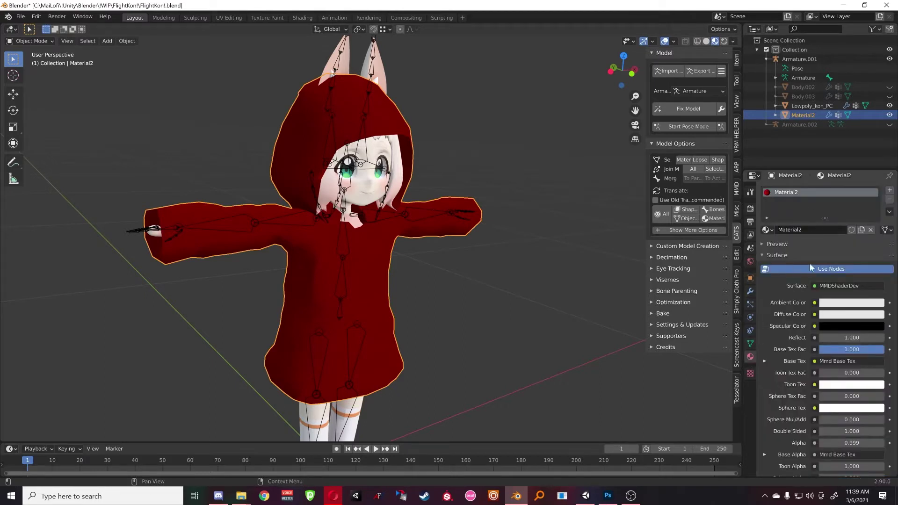
pyautogui.click(890, 202)
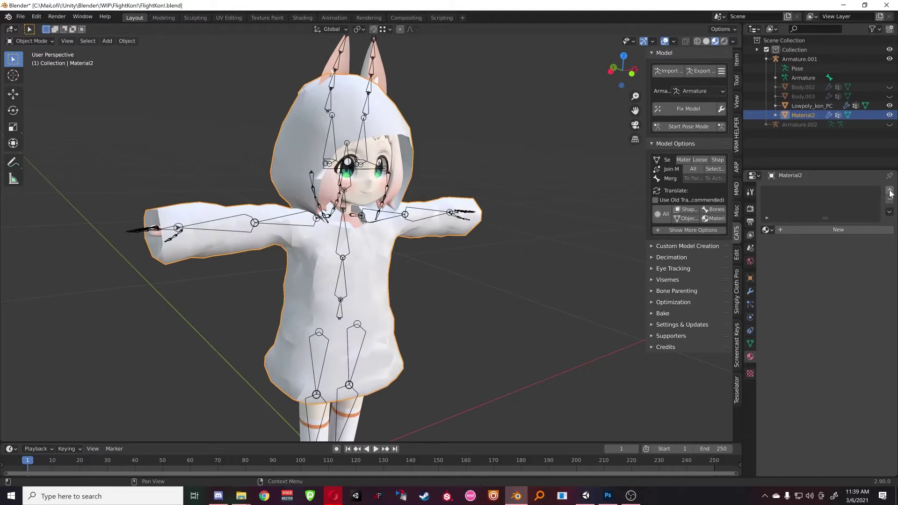
pyautogui.click(890, 191)
pyautogui.click(820, 229)
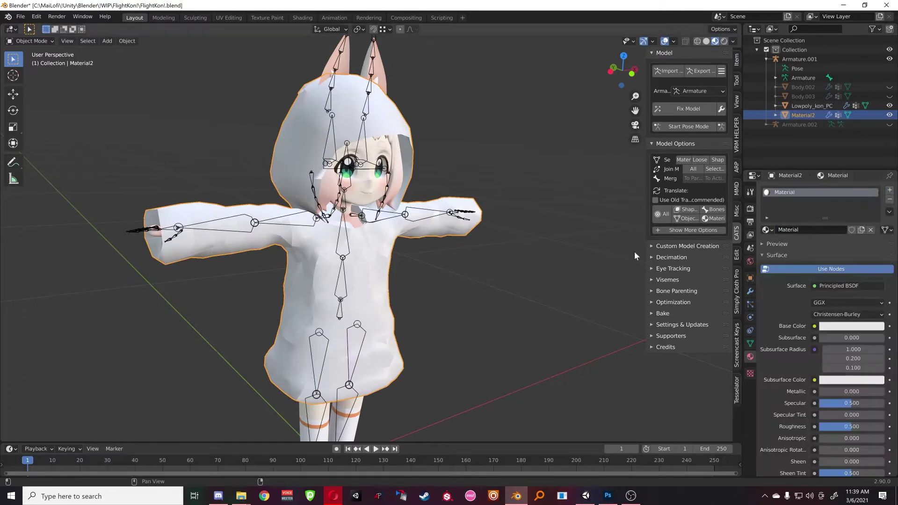
# - Darken the new hoodie material's base color to a medium grey
pyautogui.moveTo(568, 251); pyautogui.dragTo(468, 239, button='middle')
pyautogui.click(824, 327)
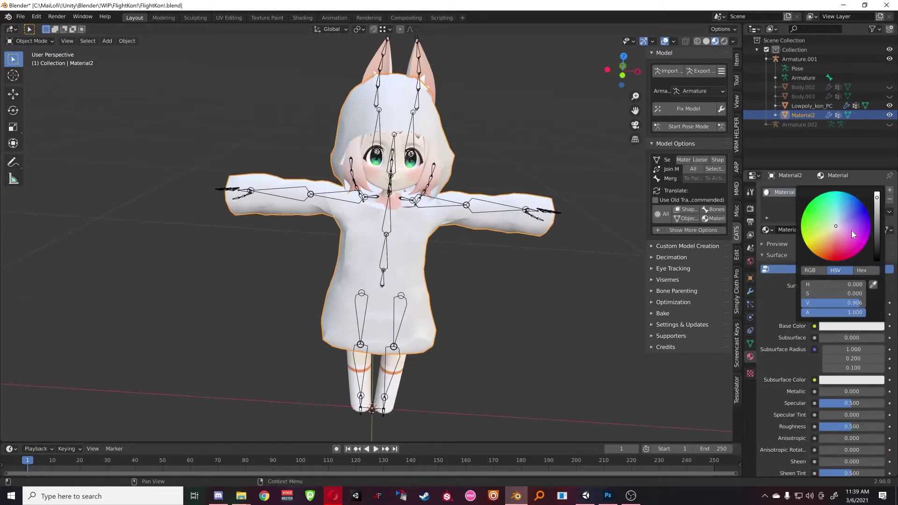
pyautogui.click(877, 227)
pyautogui.moveTo(529, 255); pyautogui.dragTo(480, 255, button='middle')
pyautogui.scroll(1, 481, 257)
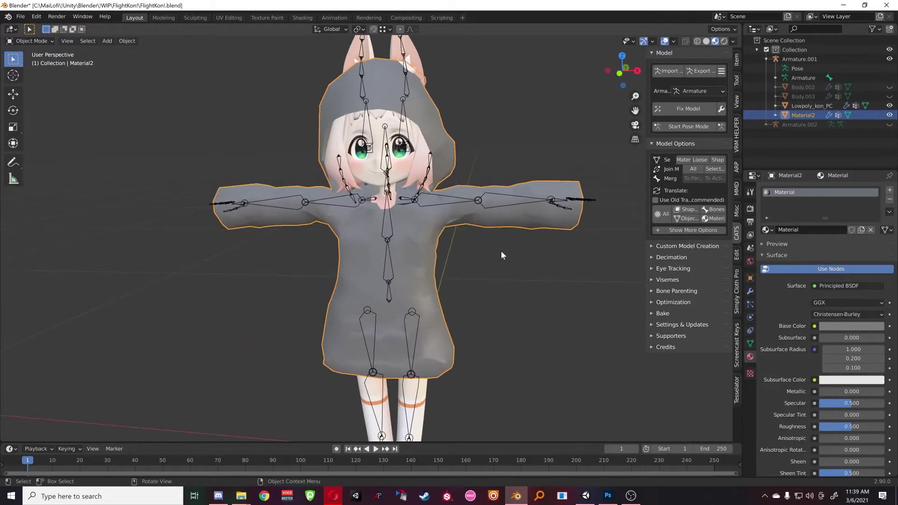
# - Examine the grey hoodie's fit against the avatar's body and bones from several angles
pyautogui.moveTo(388, 296); pyautogui.dragTo(445, 270, button='middle')
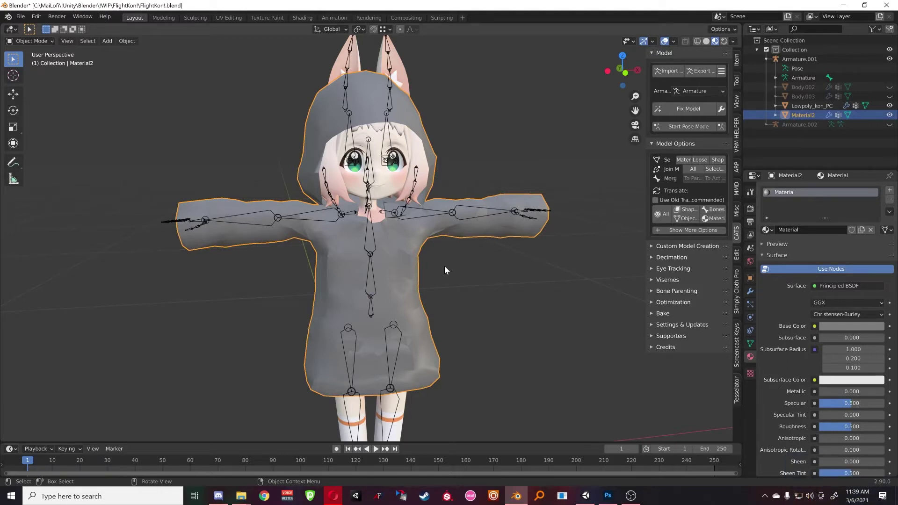
pyautogui.moveTo(444, 266); pyautogui.dragTo(444, 265, button='middle')
pyautogui.click(454, 267)
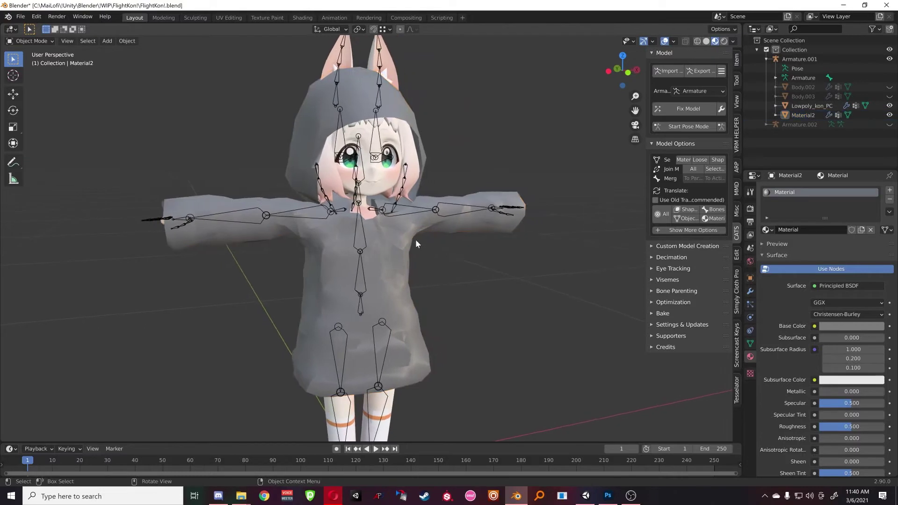
pyautogui.moveTo(256, 248); pyautogui.dragTo(240, 229, button='middle')
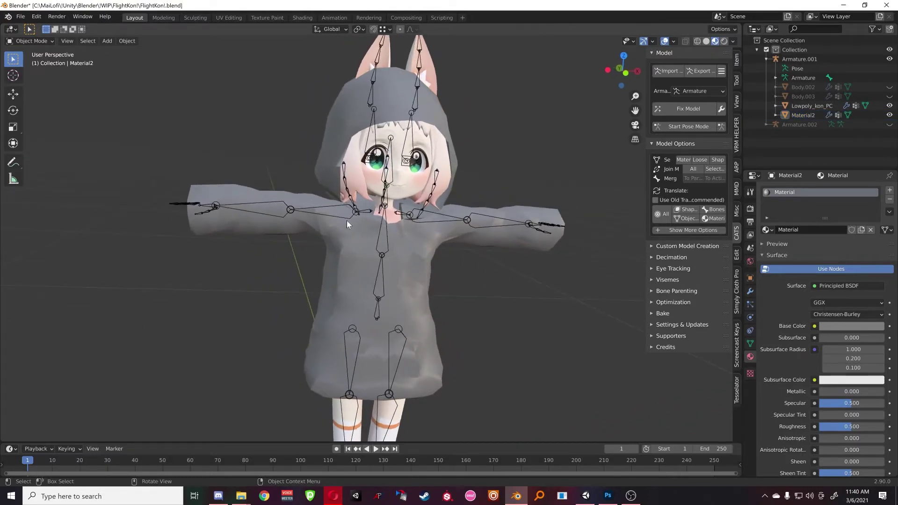
pyautogui.scroll(5, 343, 220)
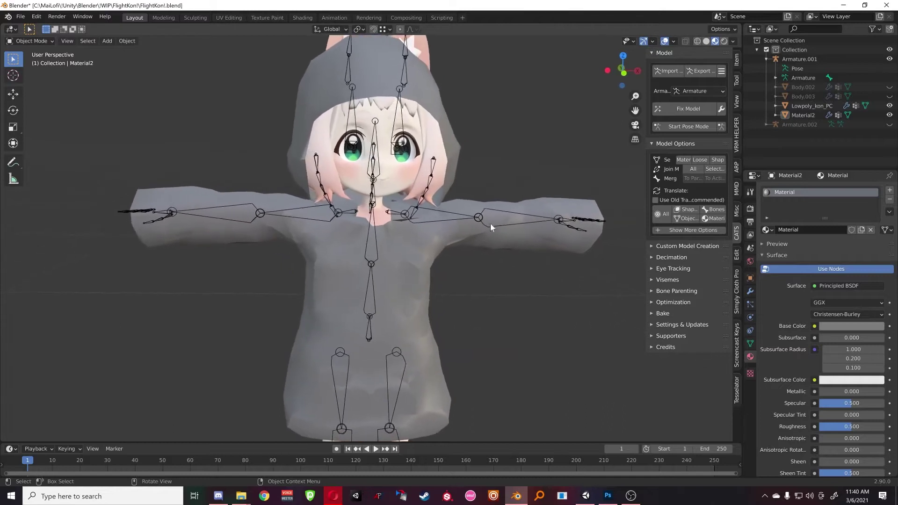
pyautogui.click(499, 210)
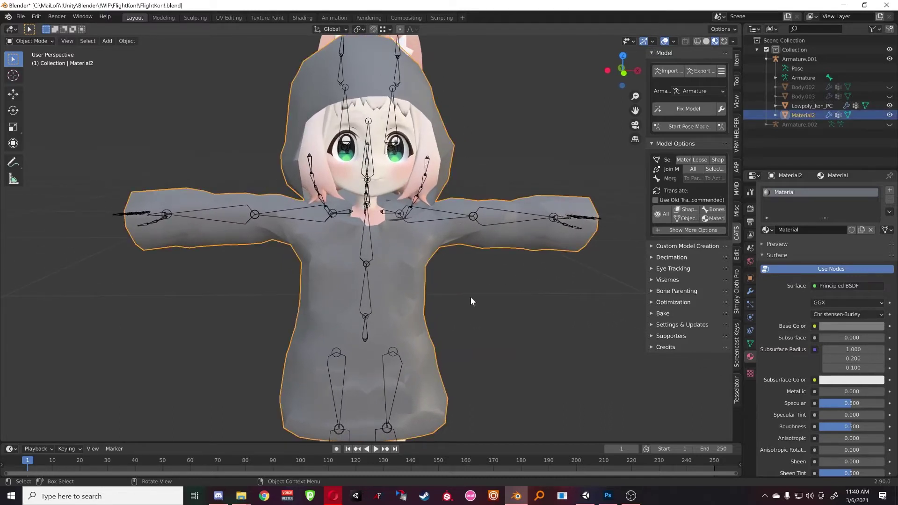
pyautogui.moveTo(514, 176); pyautogui.dragTo(547, 152, button='middle')
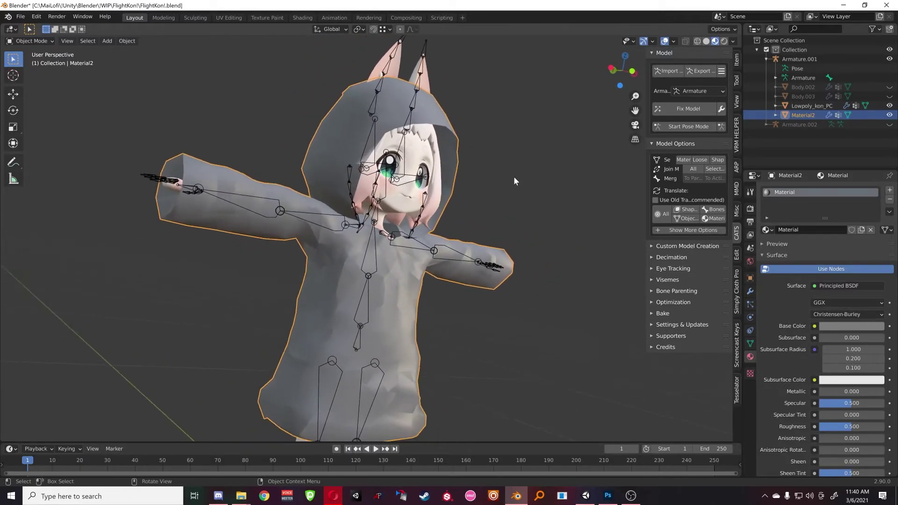
pyautogui.moveTo(231, 206); pyautogui.dragTo(349, 254, button='middle')
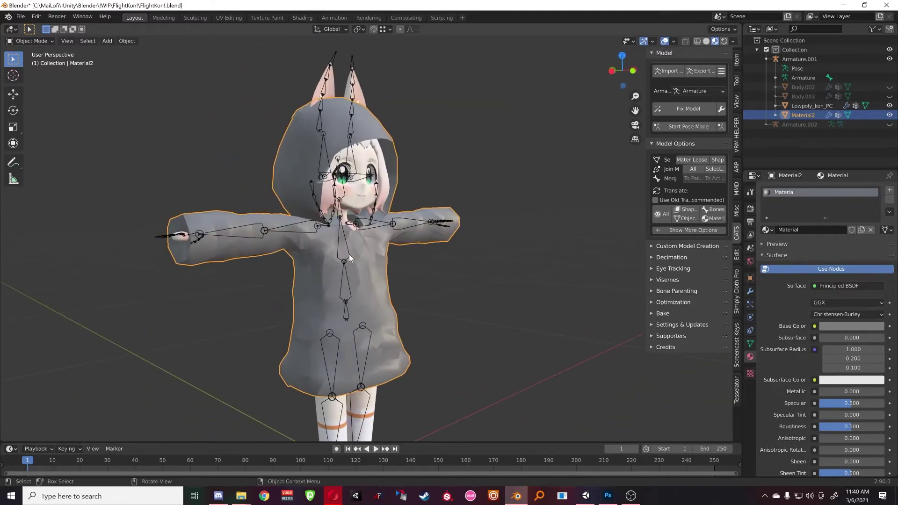
pyautogui.moveTo(406, 262); pyautogui.dragTo(436, 267, button='middle')
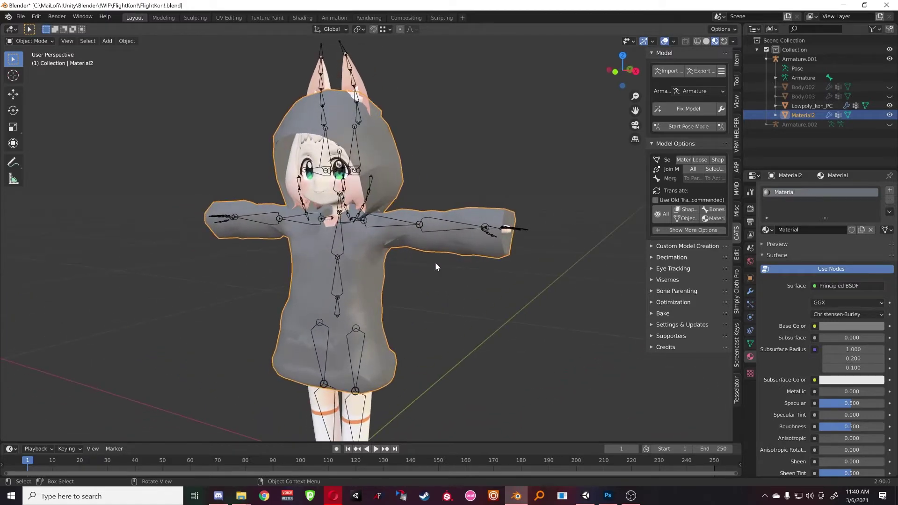
pyautogui.moveTo(354, 273); pyautogui.dragTo(446, 219, button='middle')
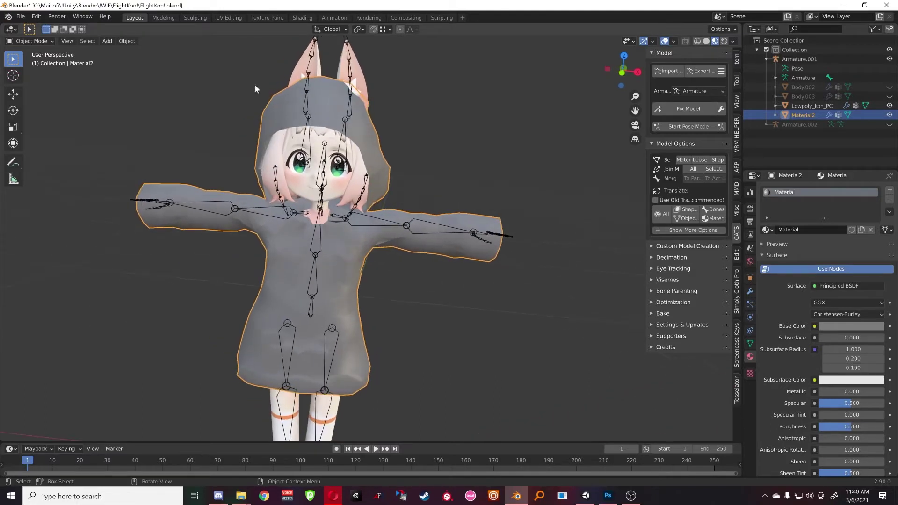
pyautogui.moveTo(301, 92); pyautogui.dragTo(323, 93, button='middle')
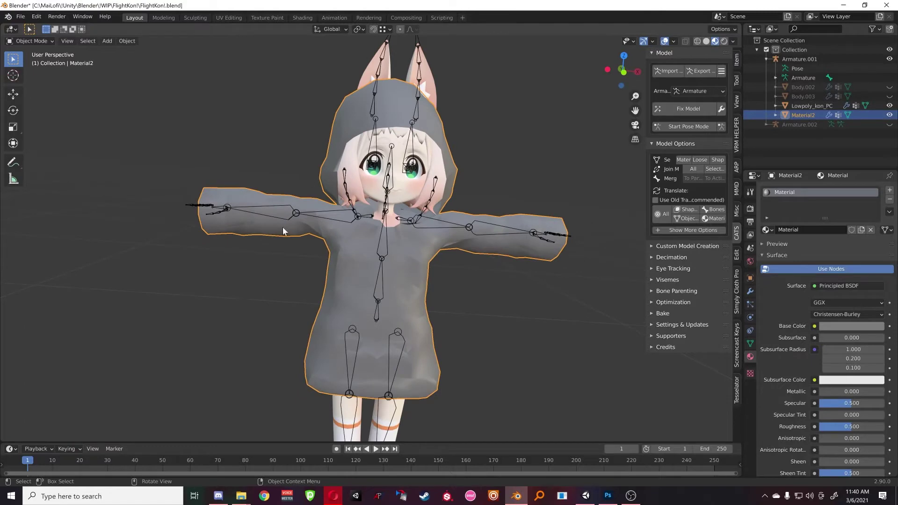
pyautogui.moveTo(281, 251); pyautogui.dragTo(424, 245, button='middle')
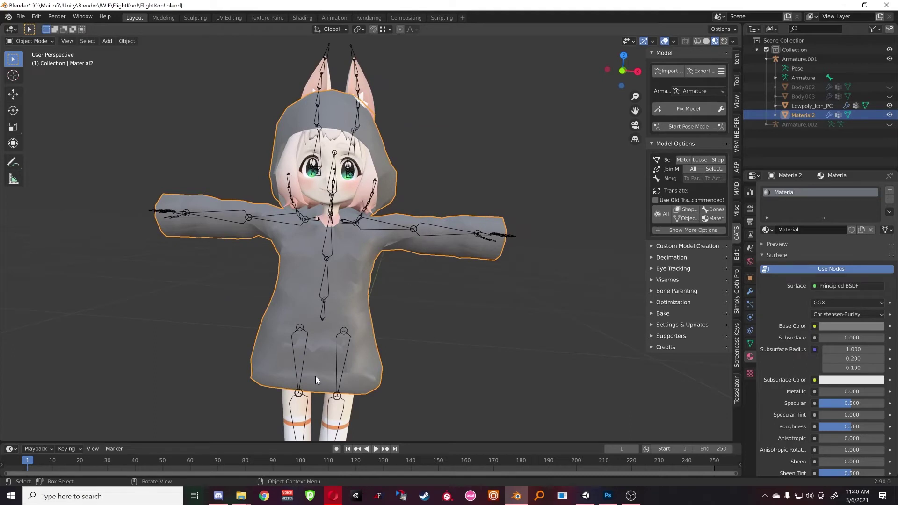
pyautogui.moveTo(290, 351); pyautogui.dragTo(375, 128, button='middle')
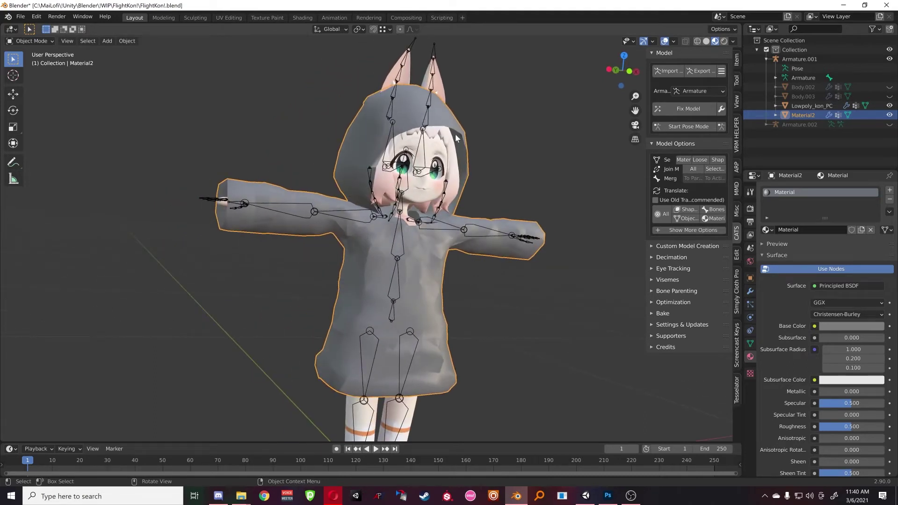
pyautogui.moveTo(456, 134); pyautogui.dragTo(455, 134, button='middle')
pyautogui.press('KP_2')
# - Compare the Lowpoly_kon_PC body mesh with the hoodie around the hem and legs, selecting each in turn
pyautogui.click(438, 227)
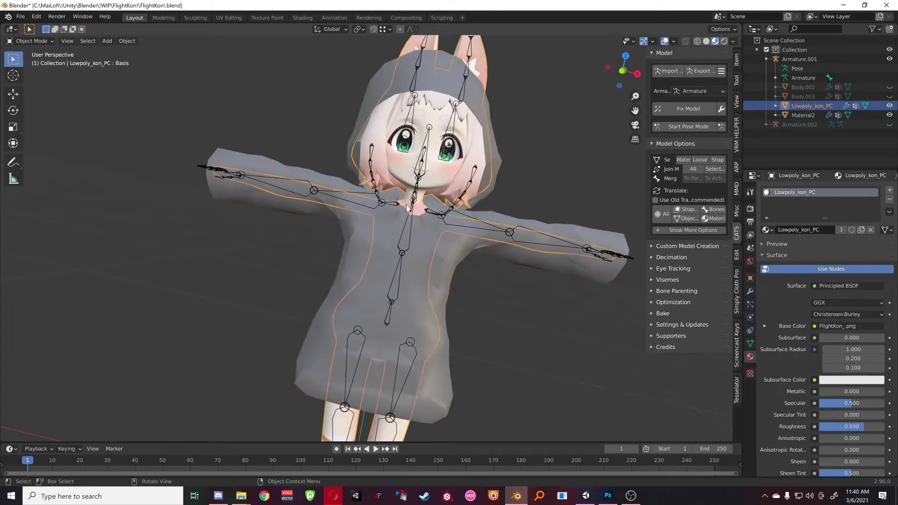
pyautogui.moveTo(378, 196); pyautogui.dragTo(439, 203, button='middle')
pyautogui.scroll(1, 439, 202)
pyautogui.click(445, 209)
pyautogui.moveTo(505, 222); pyautogui.dragTo(377, 240, button='middle')
pyautogui.scroll(2, 377, 240)
pyautogui.click(371, 251)
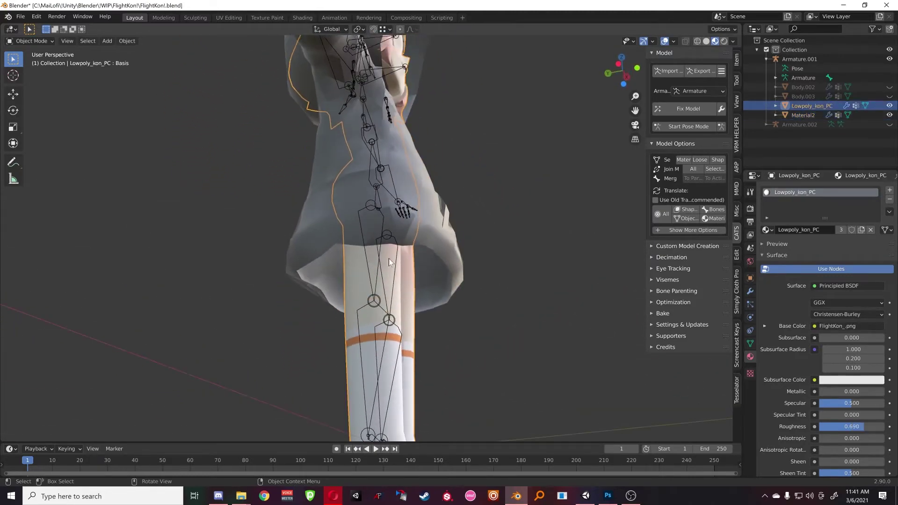
pyautogui.click(438, 223)
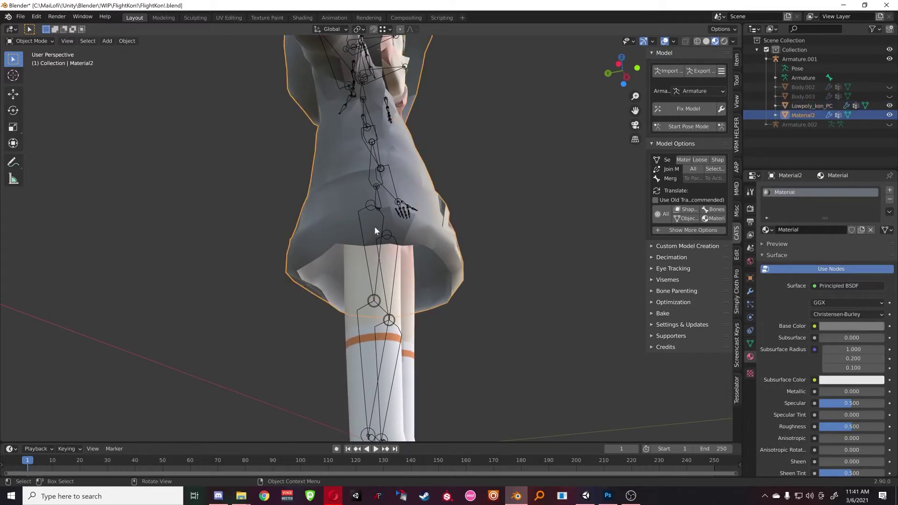
pyautogui.moveTo(423, 232); pyautogui.dragTo(369, 231, button='middle')
pyautogui.click(389, 254)
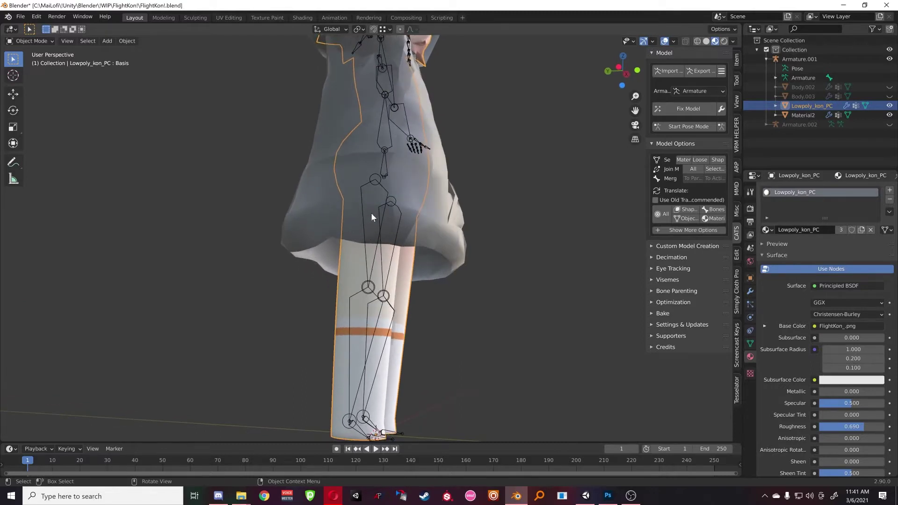
pyautogui.click(425, 223)
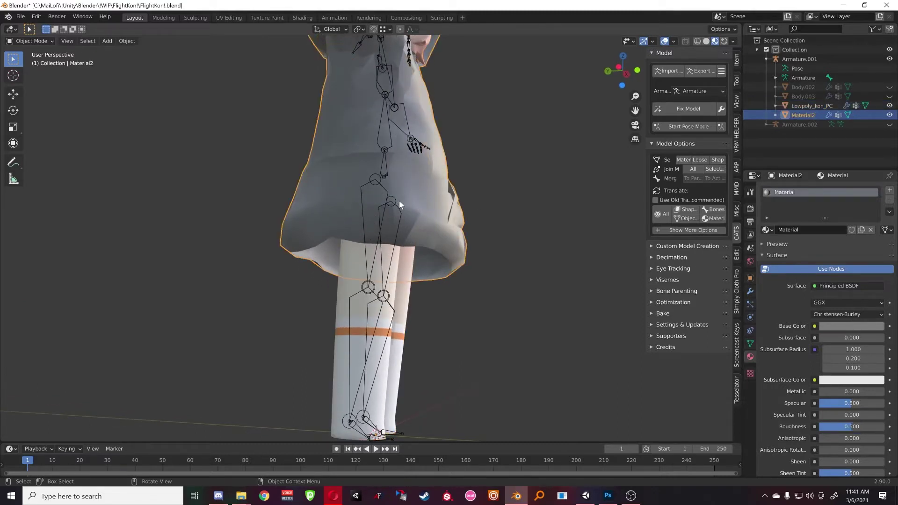
pyautogui.moveTo(399, 205); pyautogui.dragTo(399, 214, button='middle')
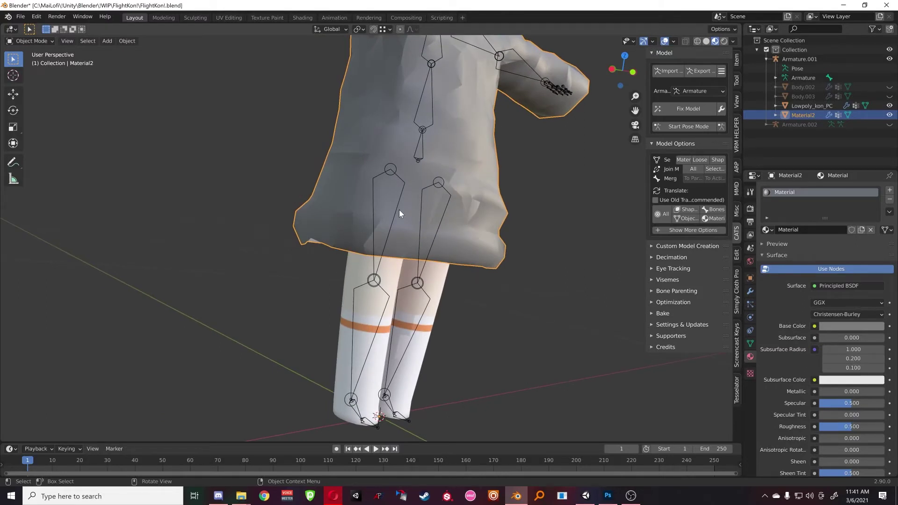
pyautogui.scroll(-2, 399, 209)
pyautogui.moveTo(399, 210)
pyautogui.mouseDown(button='middle')
pyautogui.moveTo(384, 212)
pyautogui.moveTo(400, 253)
pyautogui.moveTo(403, 297)
pyautogui.moveTo(393, 201)
pyautogui.moveTo(408, 208)
pyautogui.mouseUp(button='middle')
pyautogui.moveTo(388, 156); pyautogui.dragTo(374, 201, button='middle')
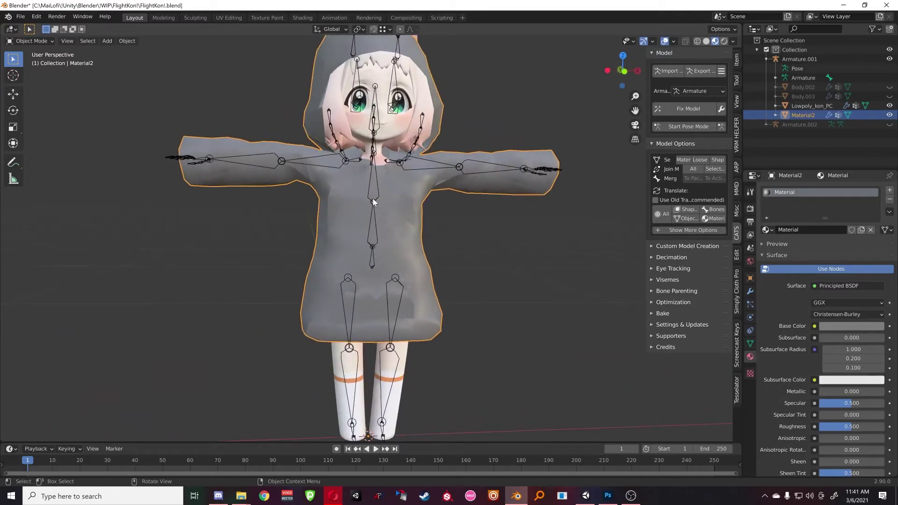
# - Clear the selection and reselect the hoodie mesh
pyautogui.click(498, 207)
pyautogui.moveTo(498, 207); pyautogui.dragTo(374, 202, button='middle')
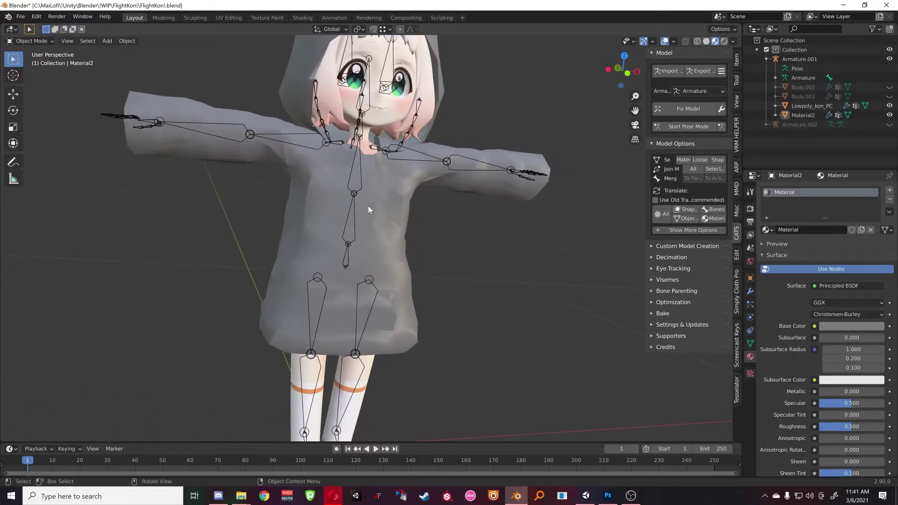
pyautogui.moveTo(369, 205); pyautogui.dragTo(396, 248, button='middle')
pyautogui.scroll(1, 370, 204)
pyautogui.click(354, 223)
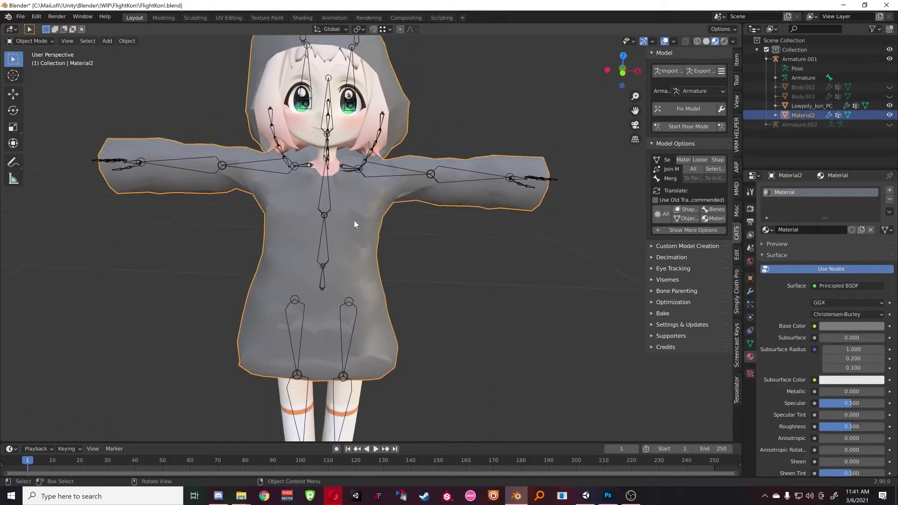
pyautogui.scroll(-2, 361, 225)
pyautogui.scroll(3, 361, 226)
pyautogui.scroll(1, 348, 227)
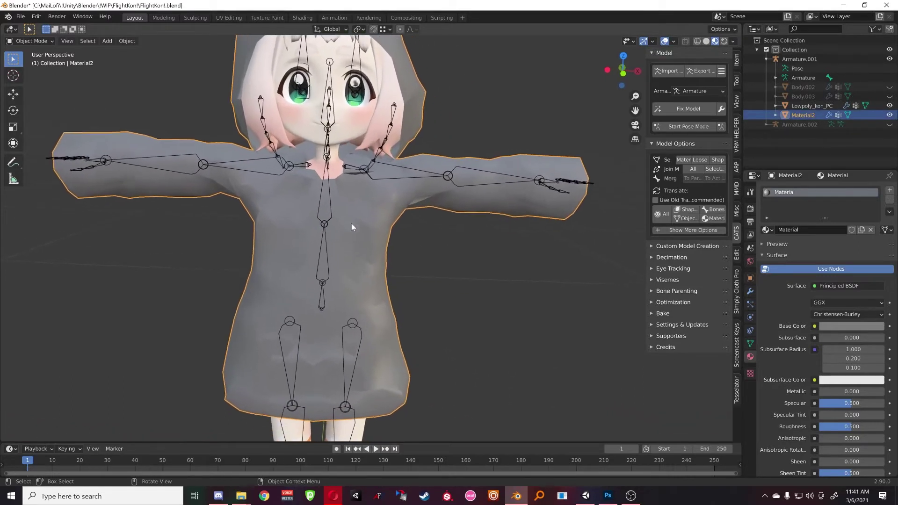
pyautogui.click(329, 206)
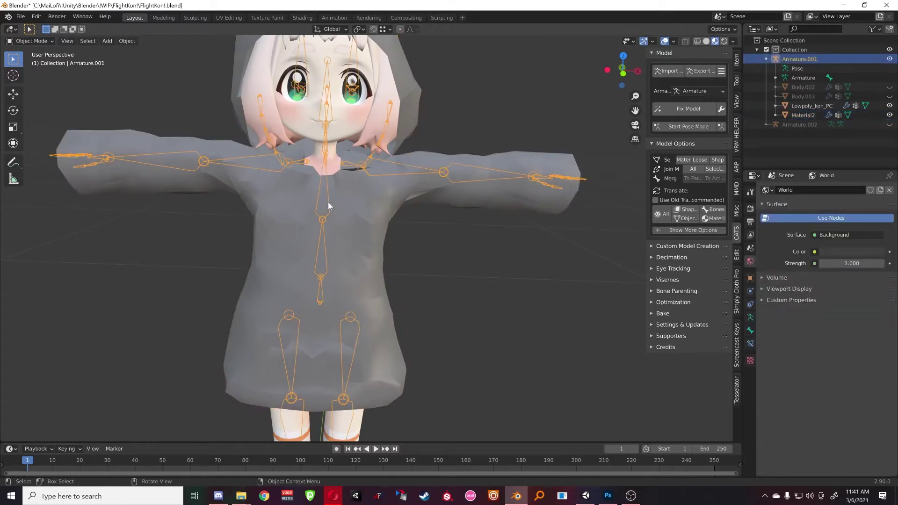
pyautogui.keyDown('shift'); pyautogui.click(345, 201); pyautogui.keyUp('shift')
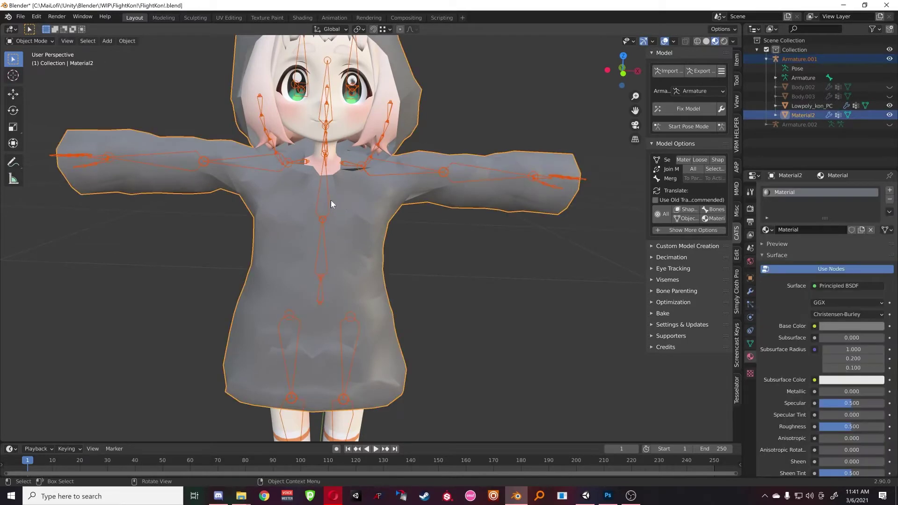
pyautogui.hotkey('ctrl', 'p')
pyautogui.click(330, 200)
# - Parent the hoodie mesh to the armature with automatic weights, and clear the selection
pyautogui.click(378, 199)
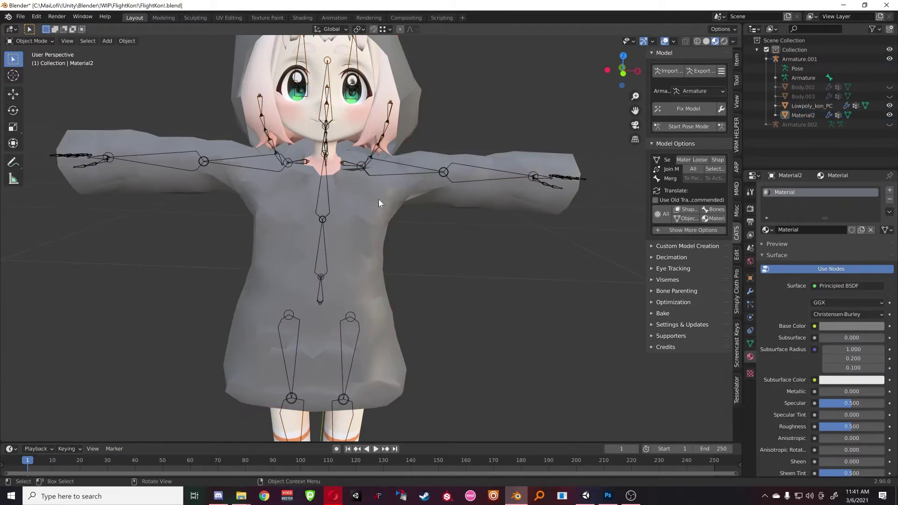
pyautogui.keyDown('shift'); pyautogui.click(327, 195); pyautogui.keyUp('shift')
pyautogui.hotkey('ctrl', 'p')
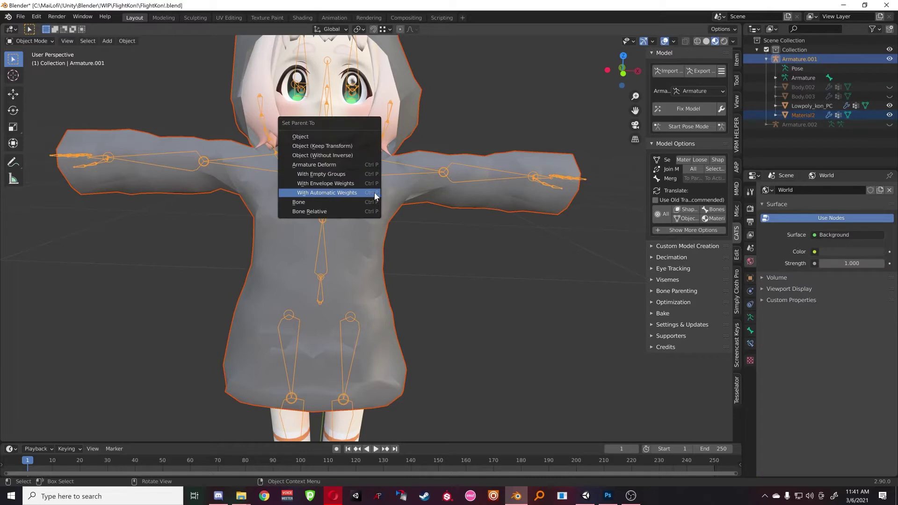
pyautogui.click(326, 193)
pyautogui.moveTo(468, 248); pyautogui.dragTo(455, 249, button='middle')
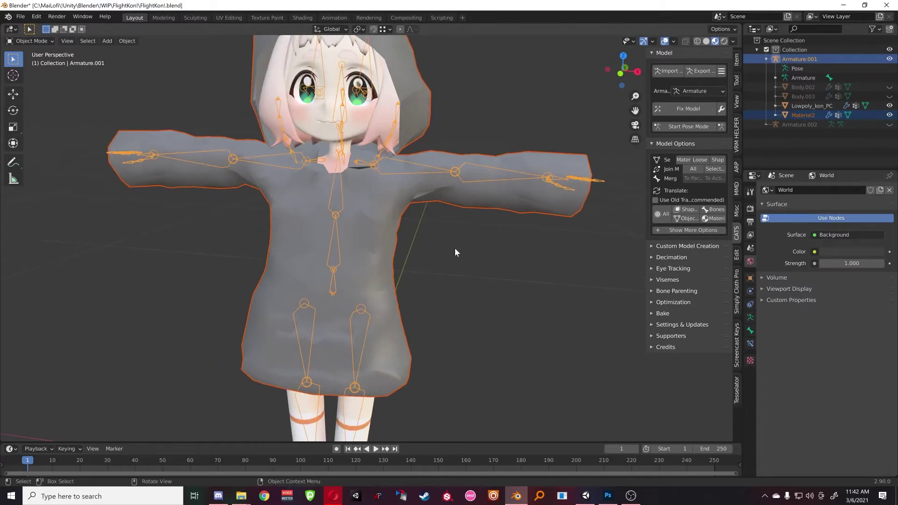
pyautogui.click(455, 248)
# - Examine the parented hoodie and the armature's bones around the head, arms and torso from several angles
pyautogui.scroll(4, 407, 170)
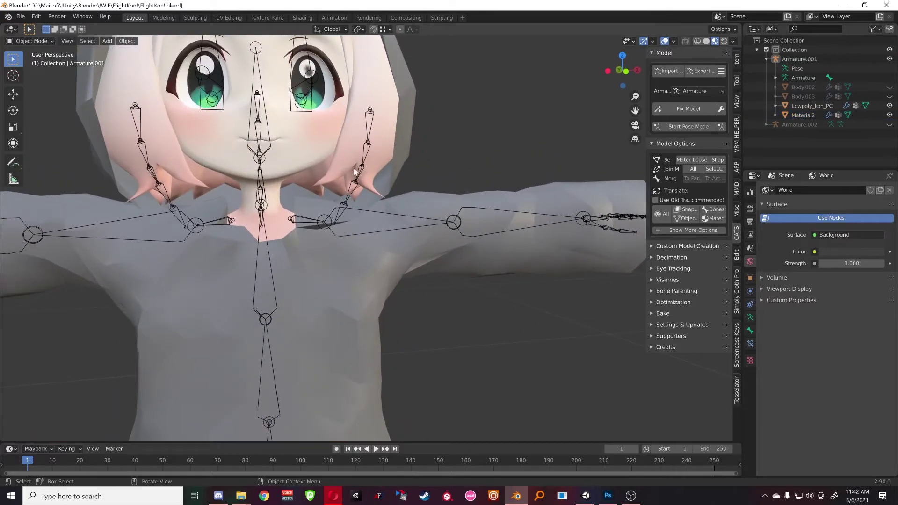
pyautogui.scroll(-2, 366, 105)
pyautogui.keyDown('shift'); pyautogui.moveTo(365, 105); pyautogui.dragTo(363, 180, button='middle'); pyautogui.keyUp('shift')
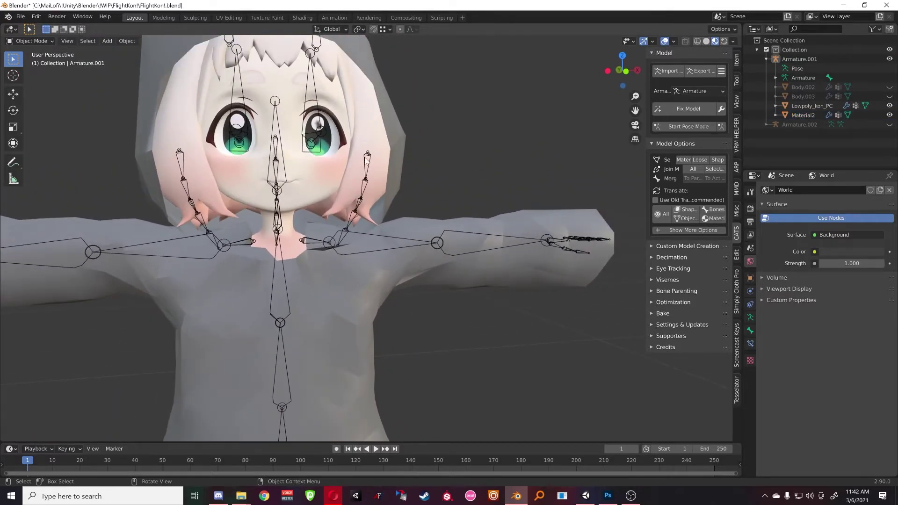
pyautogui.moveTo(361, 87); pyautogui.dragTo(391, 188, button='middle')
pyautogui.moveTo(374, 239); pyautogui.dragTo(355, 223, button='middle')
pyautogui.scroll(-2, 318, 196)
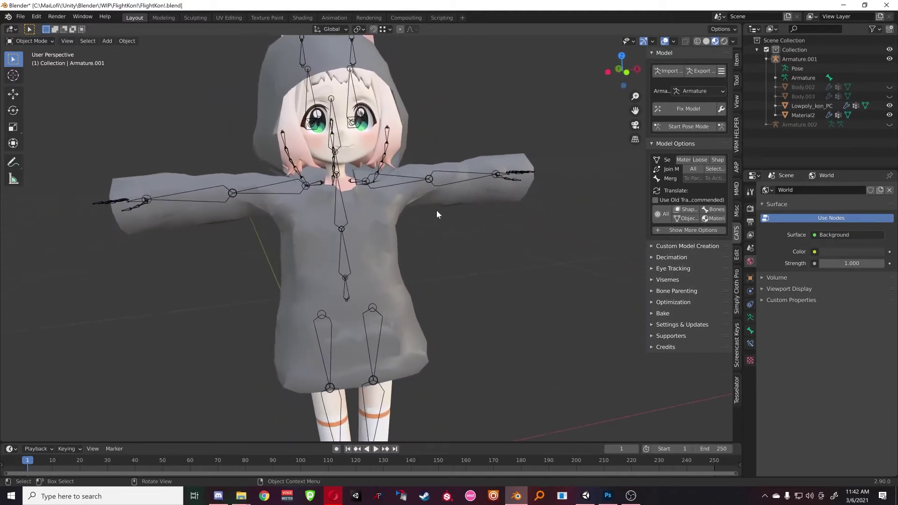
pyautogui.moveTo(426, 220); pyautogui.dragTo(330, 298, button='middle')
pyautogui.moveTo(217, 188); pyautogui.dragTo(668, 135, button='middle')
# - Start pose mode and select the upper leg, hips, spine, chest, shoulder, arm, elbow and wrist bones
pyautogui.click(673, 128)
pyautogui.moveTo(411, 243); pyautogui.dragTo(377, 352, button='middle')
pyautogui.click(376, 356)
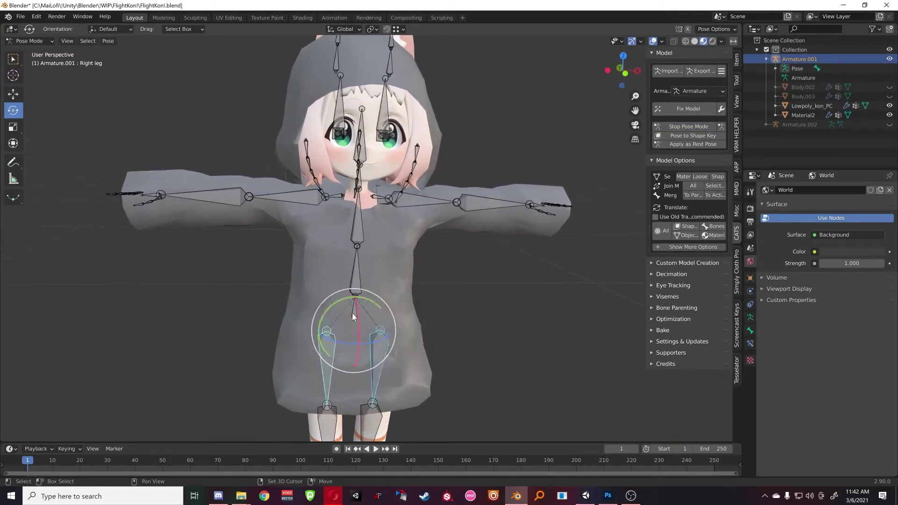
pyautogui.click(353, 311)
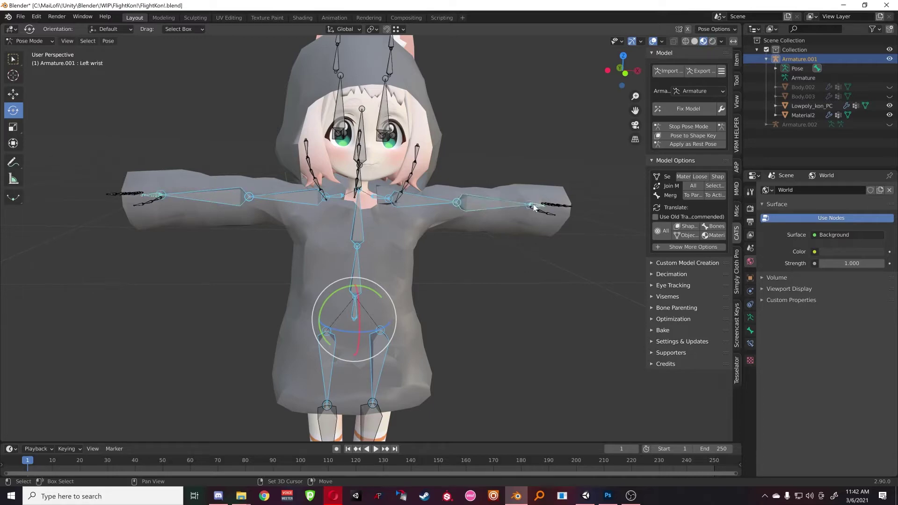
# - Examine how the selected bones lie inside the hoodie's sleeves, torso, hem and hood
pyautogui.moveTo(473, 200); pyautogui.dragTo(369, 190, button='middle')
pyautogui.scroll(2, 369, 190)
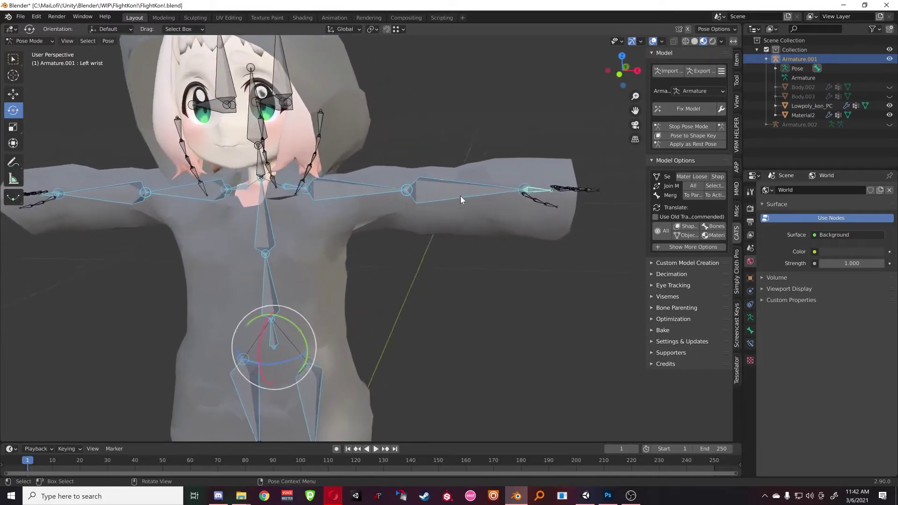
pyautogui.moveTo(460, 195); pyautogui.dragTo(257, 186, button='middle')
pyautogui.keyDown('shift'); pyautogui.moveTo(243, 256); pyautogui.dragTo(321, 190, button='middle'); pyautogui.keyUp('shift')
pyautogui.scroll(-1, 321, 191)
pyautogui.moveTo(188, 154); pyautogui.dragTo(362, 175, button='middle')
pyautogui.scroll(5, 371, 160)
pyautogui.moveTo(417, 119)
pyautogui.mouseDown(button='middle')
pyautogui.moveTo(452, 109)
pyautogui.moveTo(430, 113)
pyautogui.mouseUp(button='middle')
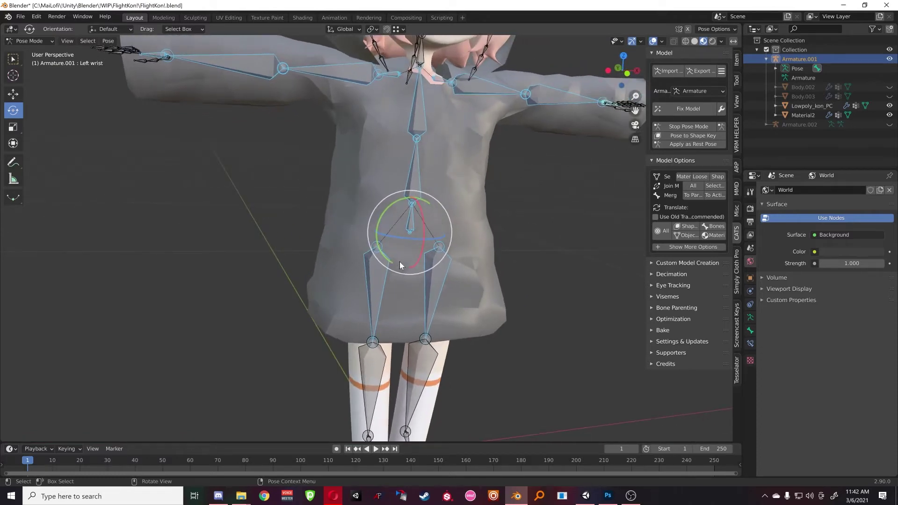
pyautogui.moveTo(399, 268); pyautogui.dragTo(464, 263, button='middle')
pyautogui.scroll(3, 464, 263)
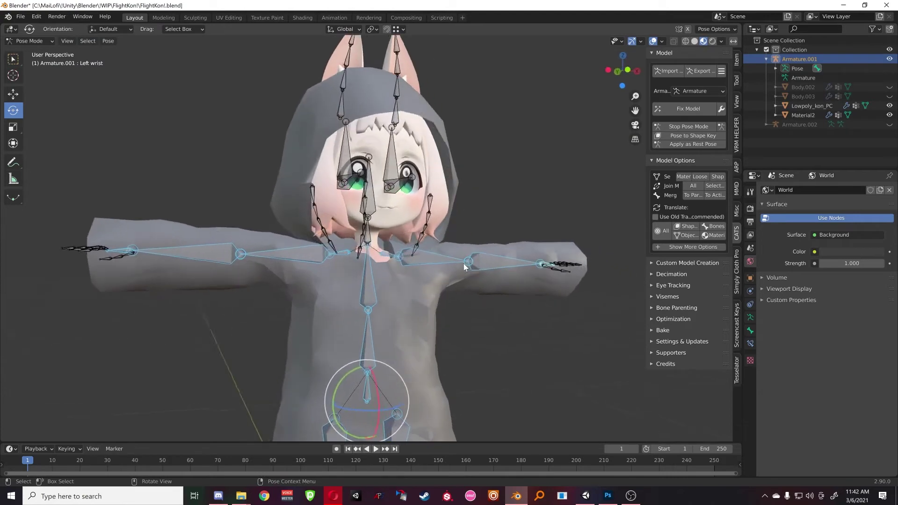
pyautogui.scroll(6, 464, 262)
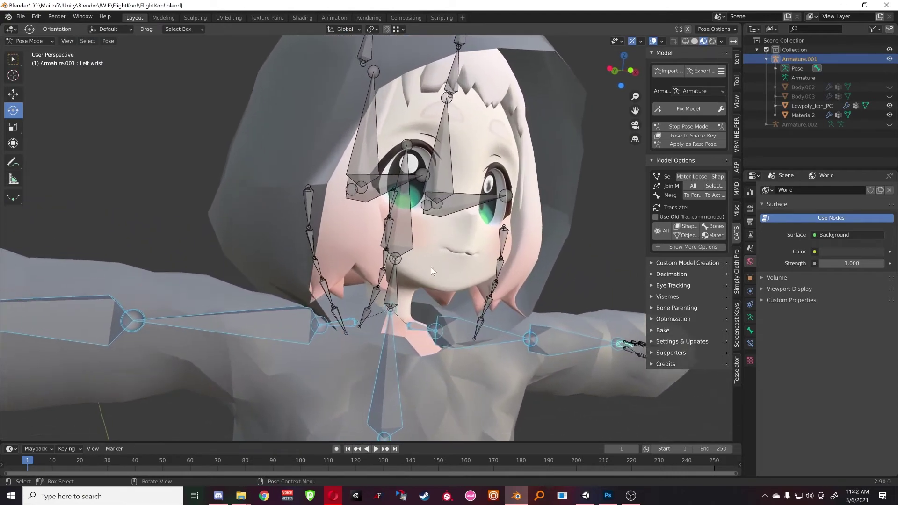
# - Add the neck and head bones to the pose selection
pyautogui.moveTo(430, 268); pyautogui.dragTo(397, 309, button='middle')
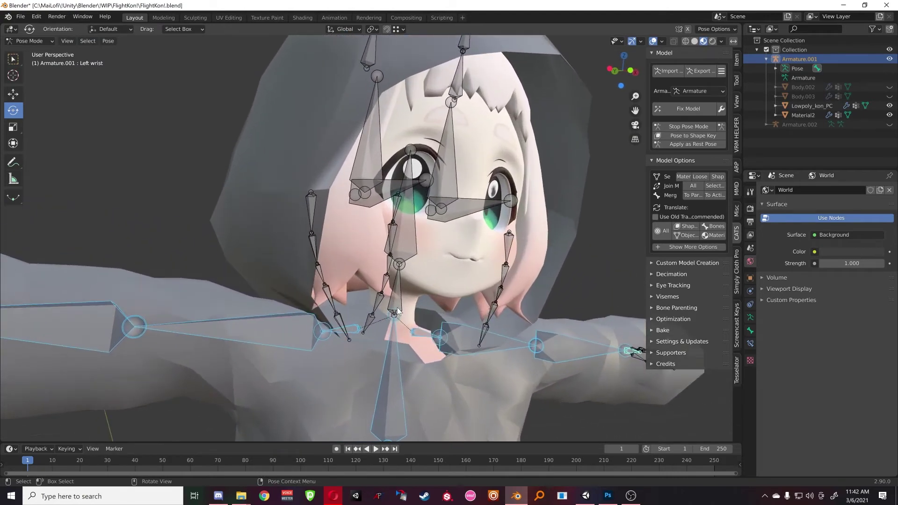
pyautogui.keyDown('shift'); pyautogui.click(411, 239); pyautogui.keyUp('shift')
pyautogui.moveTo(482, 264); pyautogui.dragTo(461, 159, button='middle')
pyautogui.scroll(-3, 442, 208)
pyautogui.scroll(-5, 399, 140)
pyautogui.moveTo(399, 140); pyautogui.dragTo(362, 133, button='middle')
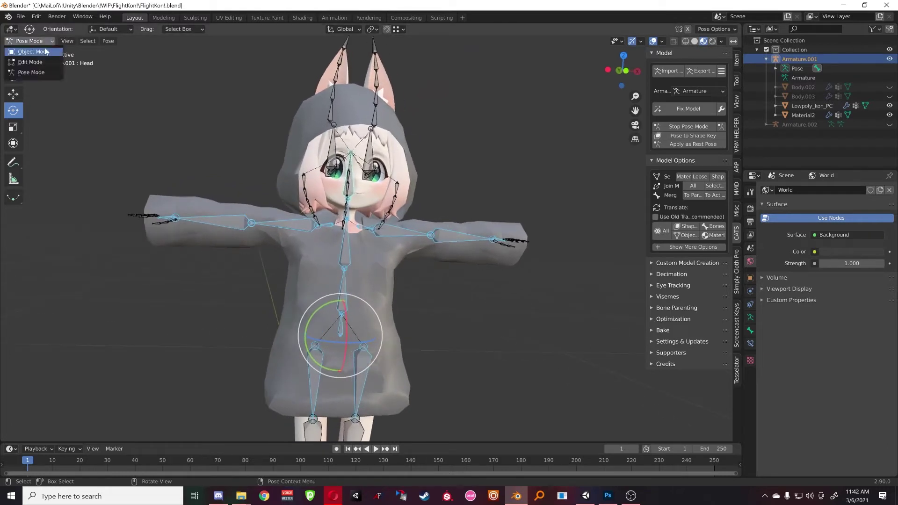
# - Return to Object Mode, select the armature and the hoodie as the active object, and switch to Weight Paint mode
pyautogui.click(45, 51)
pyautogui.click(193, 159)
pyautogui.scroll(2, 205, 169)
pyautogui.click(240, 212)
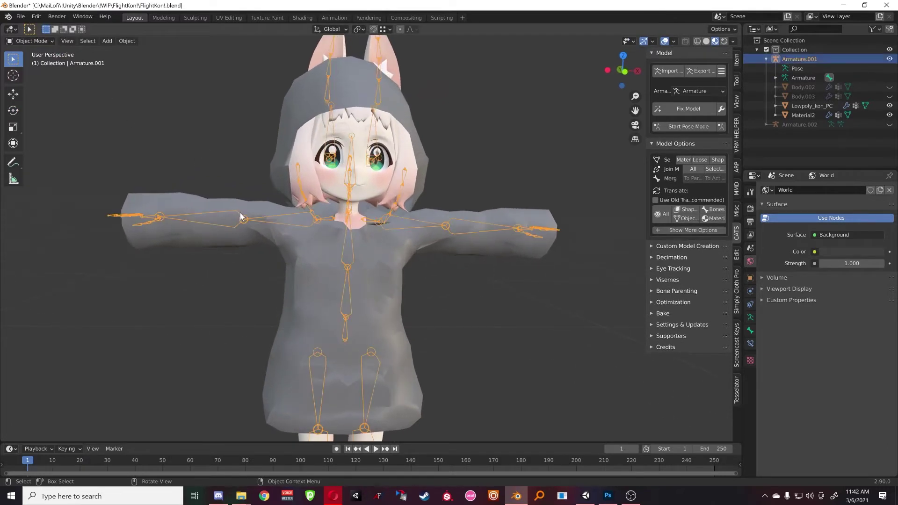
pyautogui.keyDown('shift'); pyautogui.click(243, 206); pyautogui.keyUp('shift')
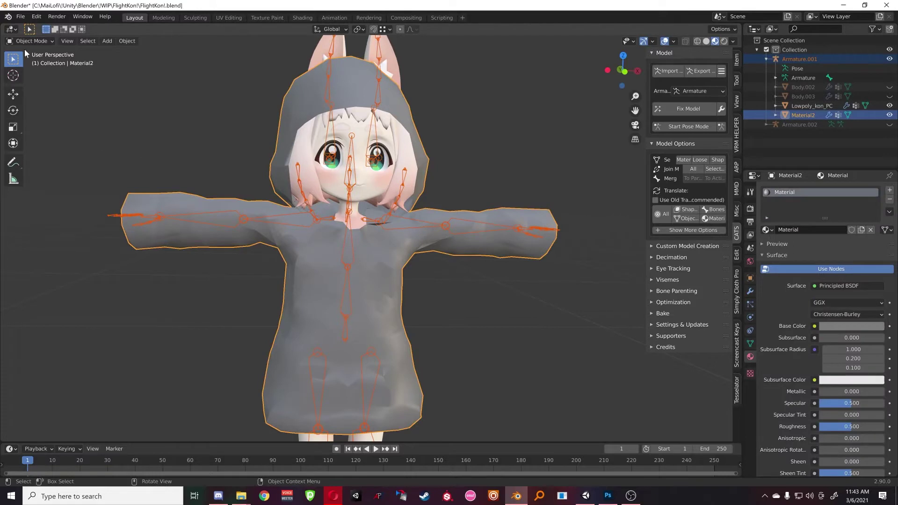
pyautogui.click(24, 43)
pyautogui.click(30, 91)
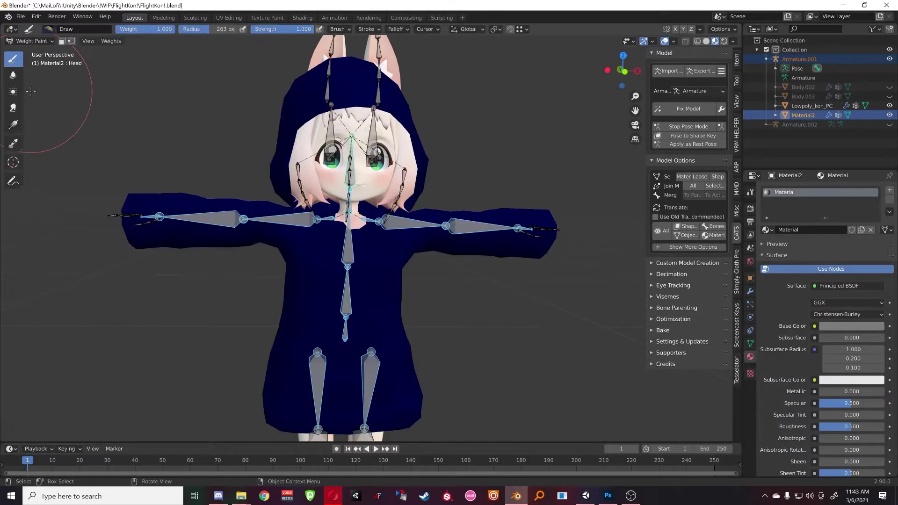
# - Try other viewport shading modes for the weight display and return to Material Preview
pyautogui.press('z')
pyautogui.click(310, 217)
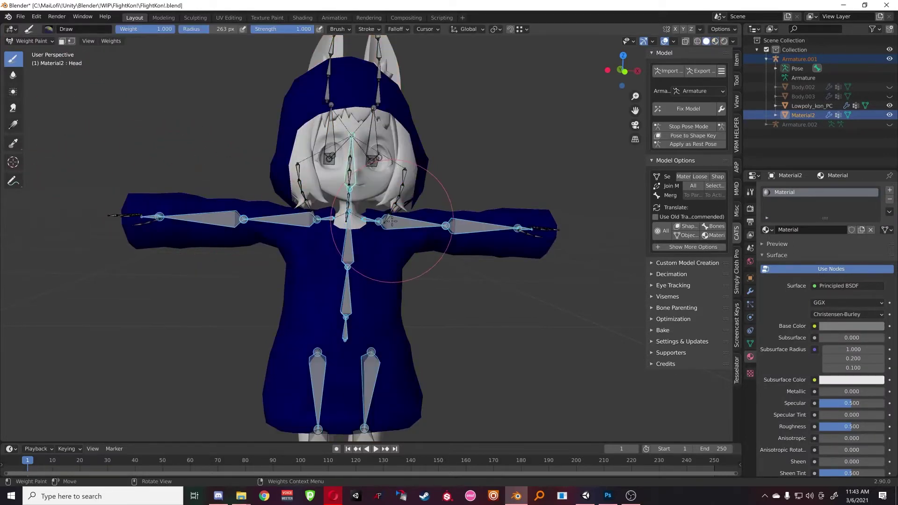
pyautogui.press('z')
pyautogui.click(390, 275)
pyautogui.press('z')
pyautogui.click(352, 277)
pyautogui.press('z')
pyautogui.click(411, 351)
# - Assign the hoodie's weights automatically from the selected bones, and open the weight paint options containing Auto Normalize
pyautogui.moveTo(528, 353)
pyautogui.mouseDown(button='middle')
pyautogui.moveTo(581, 360)
pyautogui.moveTo(567, 301)
pyautogui.moveTo(461, 221)
pyautogui.moveTo(333, 228)
pyautogui.moveTo(255, 279)
pyautogui.moveTo(380, 172)
pyautogui.moveTo(425, 271)
pyautogui.moveTo(355, 155)
pyautogui.moveTo(327, 140)
pyautogui.mouseUp(button='middle')
pyautogui.click(113, 41)
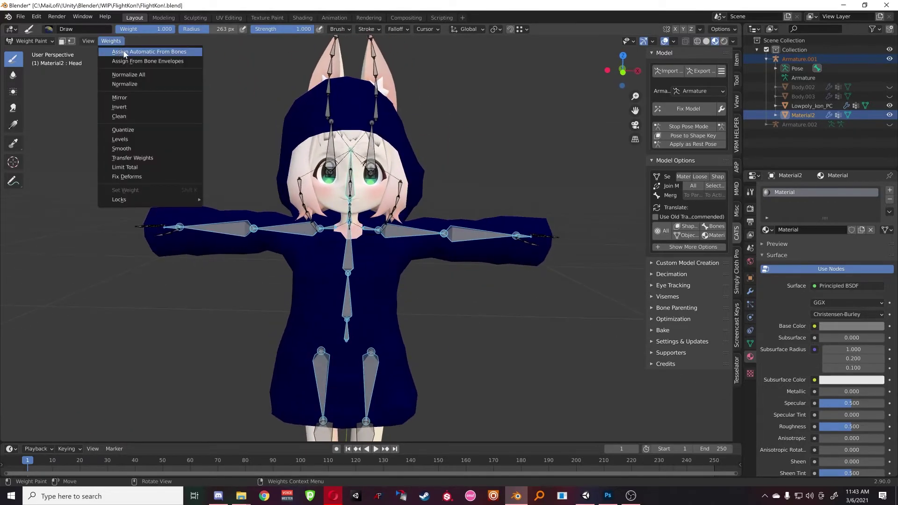
pyautogui.click(173, 53)
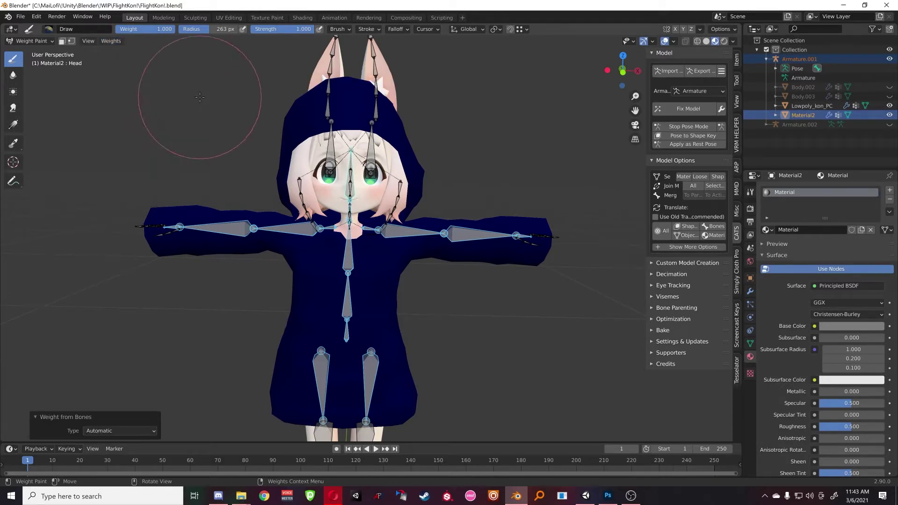
pyautogui.click(111, 42)
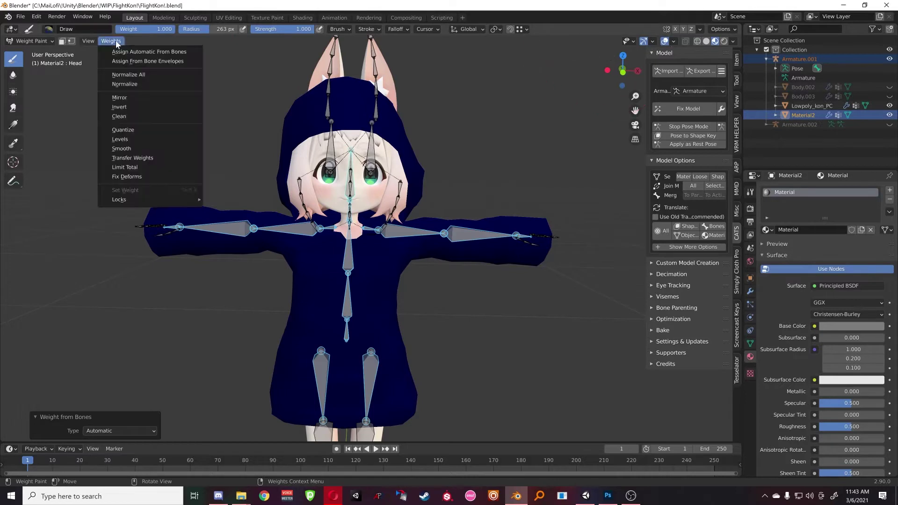
pyautogui.click(116, 41)
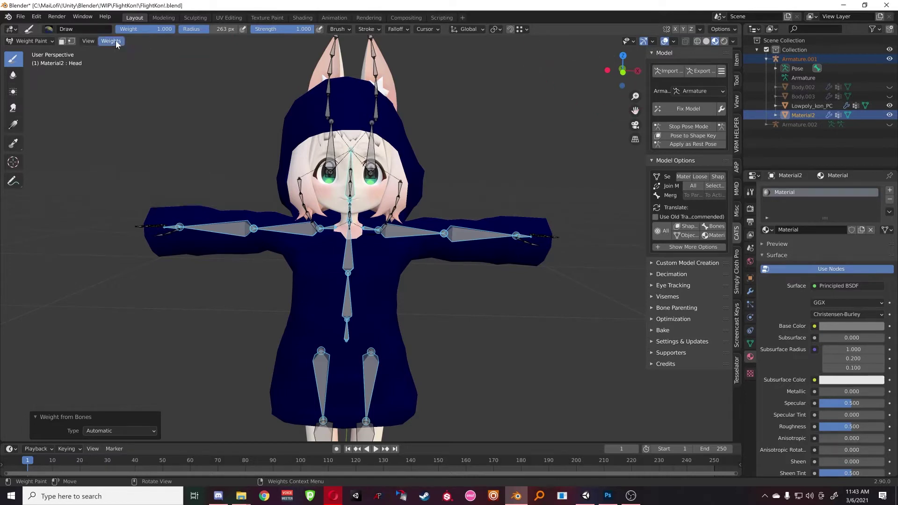
pyautogui.click(723, 29)
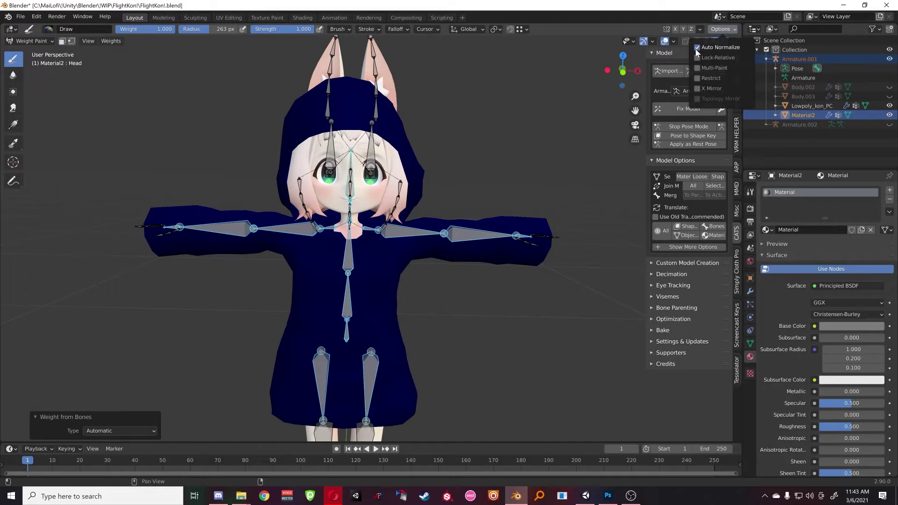
# - Display the left wrist bone's weights on the hoodie and inspect them around the sleeve cuff
pyautogui.moveTo(463, 178)
pyautogui.mouseDown(button='middle')
pyautogui.moveTo(496, 175)
pyautogui.moveTo(412, 145)
pyautogui.moveTo(460, 259)
pyautogui.moveTo(441, 245)
pyautogui.mouseUp(button='middle')
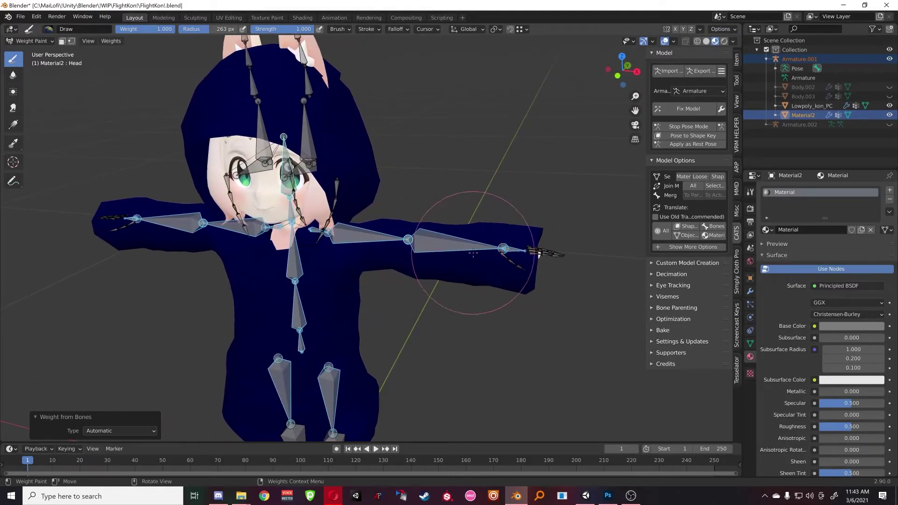
pyautogui.scroll(2, 510, 247)
pyautogui.keyDown('shift'); pyautogui.moveTo(516, 248); pyautogui.dragTo(447, 244, button='middle'); pyautogui.keyUp('shift')
pyautogui.keyDown('ctrl'); pyautogui.click(495, 264); pyautogui.keyUp('ctrl')
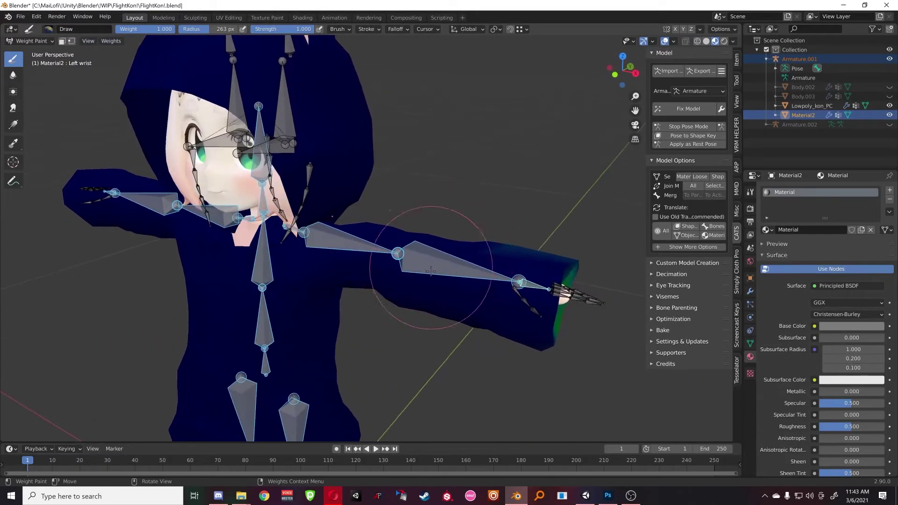
pyautogui.moveTo(431, 274); pyautogui.dragTo(433, 265, button='middle')
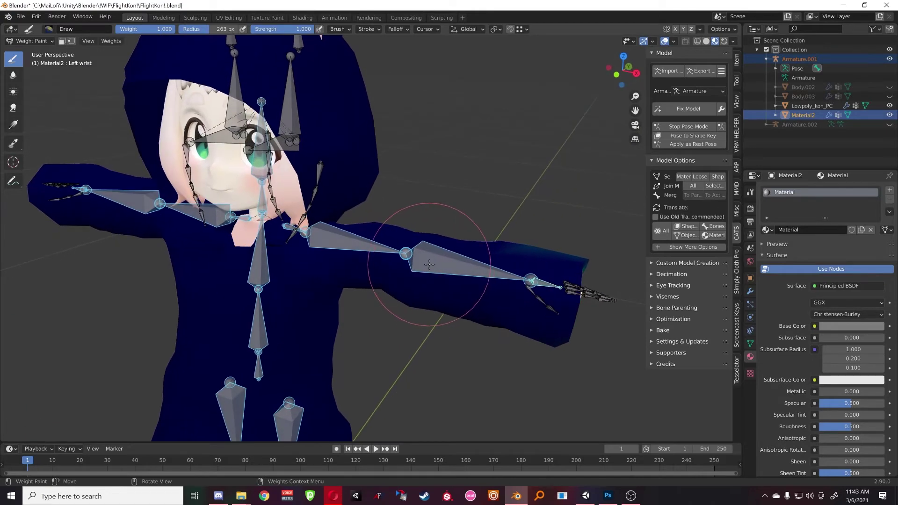
pyautogui.moveTo(485, 248)
pyautogui.mouseDown(button='middle')
pyautogui.moveTo(500, 250)
pyautogui.moveTo(481, 224)
pyautogui.moveTo(411, 195)
pyautogui.moveTo(420, 140)
pyautogui.moveTo(481, 181)
pyautogui.moveTo(538, 182)
pyautogui.mouseUp(button='middle')
# - Restart pose mode and bend the left elbow bone with a free rotation to test the sleeve's deformation
pyautogui.click(690, 125)
pyautogui.click(691, 125)
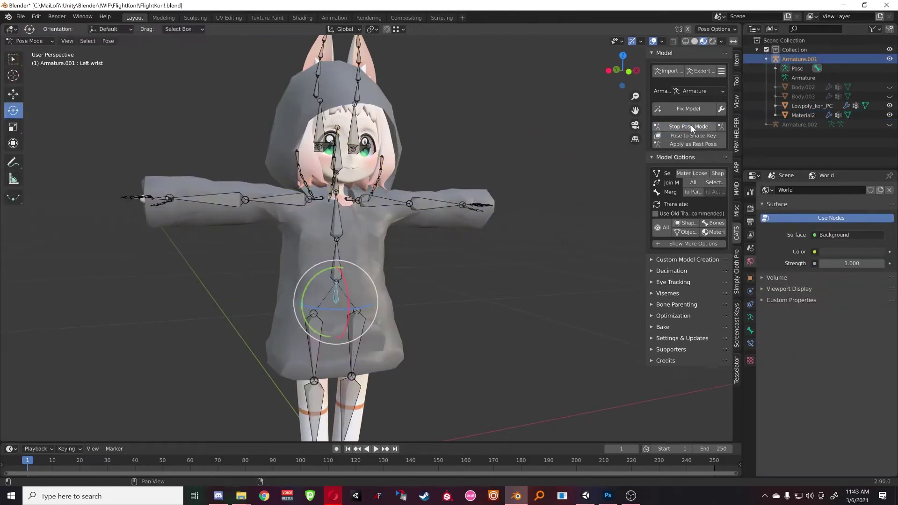
pyautogui.click(445, 198)
pyautogui.moveTo(445, 197); pyautogui.dragTo(451, 212, button='middle')
pyautogui.moveTo(451, 213); pyautogui.dragTo(423, 231)
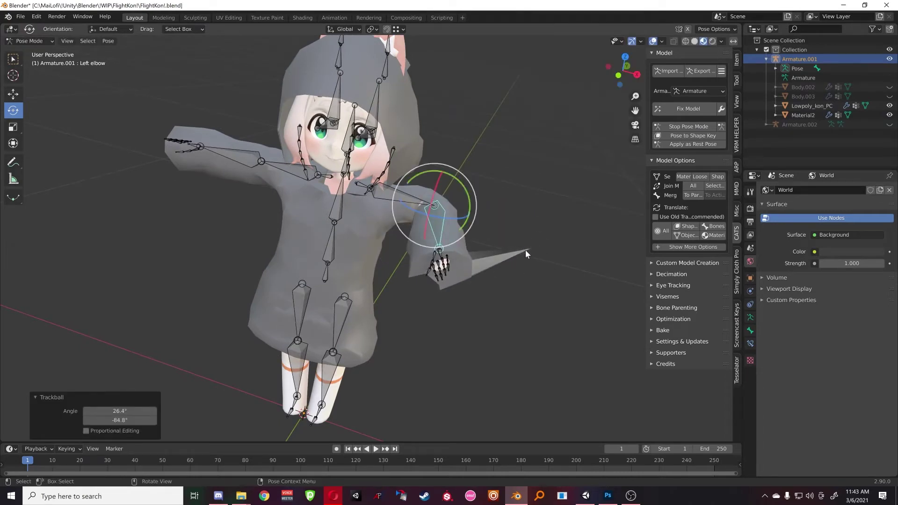
pyautogui.moveTo(447, 215); pyautogui.dragTo(523, 169)
# - Try free rotations of the left arm and left shoulder bones to test how the hoodie follows them
pyautogui.click(398, 197)
pyautogui.press('r')
pyautogui.press('r')
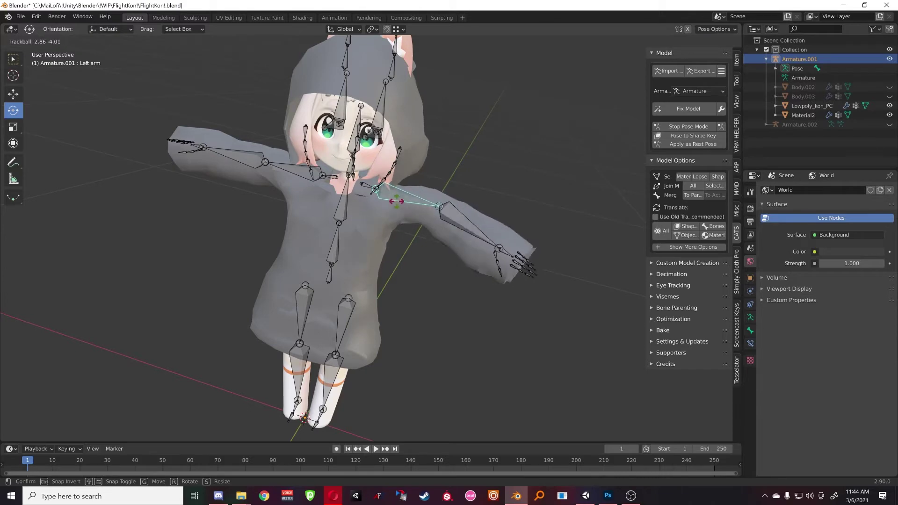
pyautogui.click(374, 191)
pyautogui.click(370, 188)
pyautogui.press('r')
pyautogui.press('r')
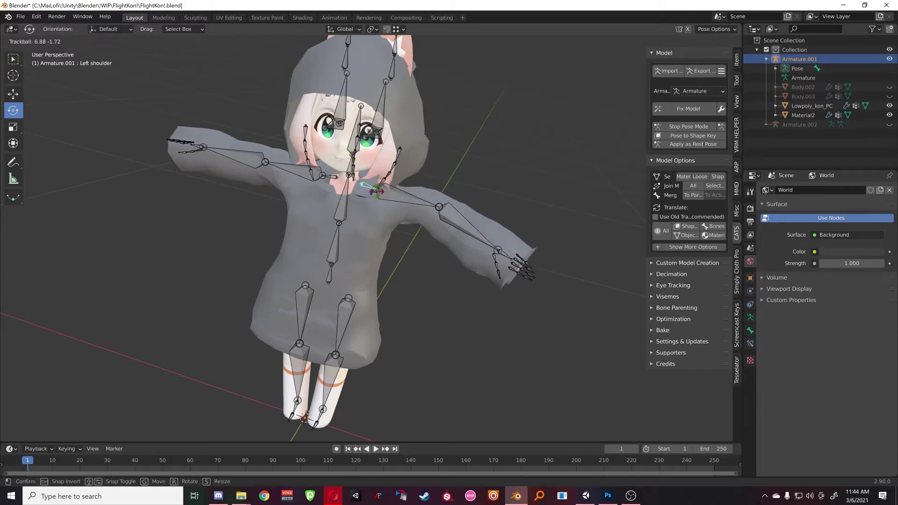
pyautogui.click(407, 159)
pyautogui.moveTo(406, 159)
pyautogui.mouseDown(button='middle')
pyautogui.moveTo(355, 173)
pyautogui.moveTo(428, 193)
pyautogui.moveTo(403, 186)
pyautogui.moveTo(349, 94)
pyautogui.moveTo(412, 157)
pyautogui.mouseUp(button='middle')
pyautogui.click(433, 195)
pyautogui.scroll(1, 403, 186)
pyautogui.click(406, 187)
pyautogui.press('r')
pyautogui.press('r')
pyautogui.click(414, 190)
# - Try free rotations of the right elbow and right hand bones to test the right sleeve's deformation
pyautogui.click(354, 218)
pyautogui.moveTo(354, 217); pyautogui.dragTo(402, 205, button='middle')
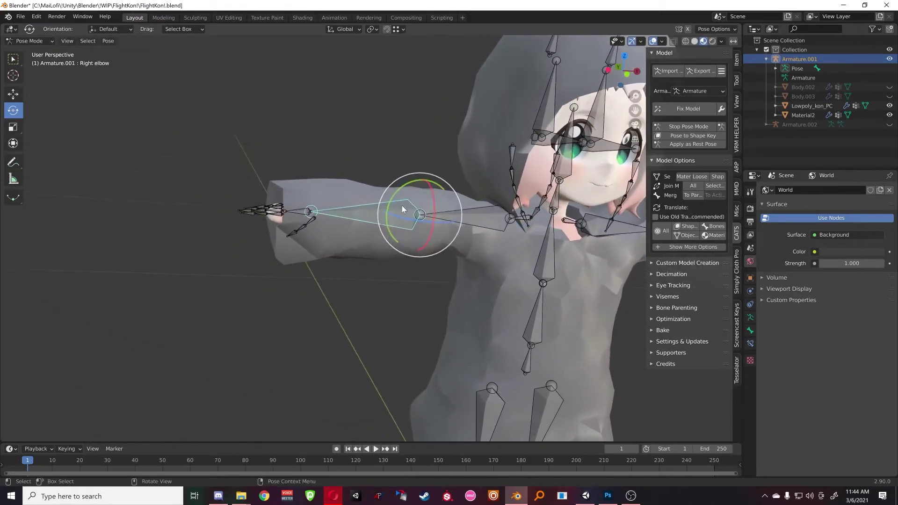
pyautogui.press('r')
pyautogui.press('r')
pyautogui.click(404, 218)
pyautogui.click(309, 237)
pyautogui.press('r')
pyautogui.press('r')
pyautogui.click(326, 228)
# - Test the hoodie's torso by rotating the chest bone, finishing with a -49.5° rotation about the global X axis
pyautogui.scroll(-1, 433, 264)
pyautogui.moveTo(439, 268); pyautogui.dragTo(327, 217, button='middle')
pyautogui.scroll(-2, 435, 263)
pyautogui.scroll(4, 392, 187)
pyautogui.click(366, 185)
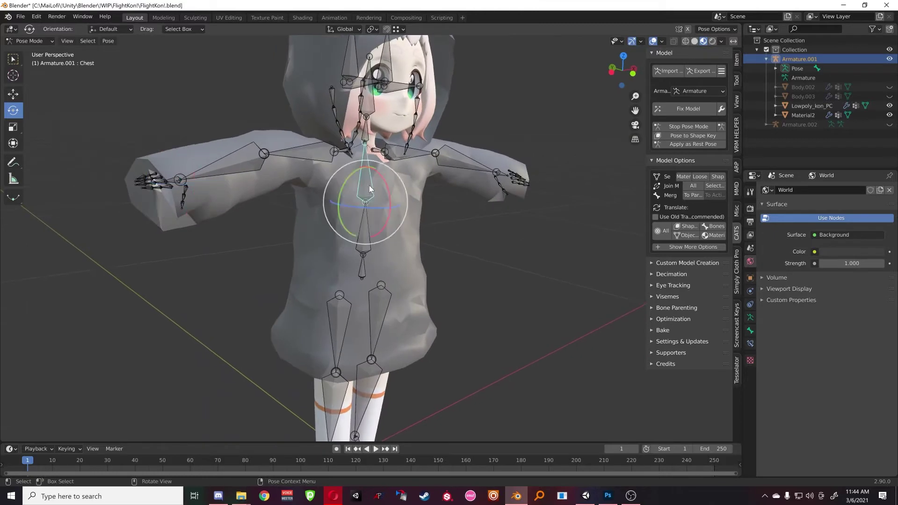
pyautogui.moveTo(383, 181); pyautogui.dragTo(393, 200)
pyautogui.moveTo(303, 198); pyautogui.dragTo(398, 268, button='middle')
pyautogui.moveTo(398, 268); pyautogui.dragTo(380, 255)
pyautogui.moveTo(380, 255); pyautogui.dragTo(377, 281, button='middle')
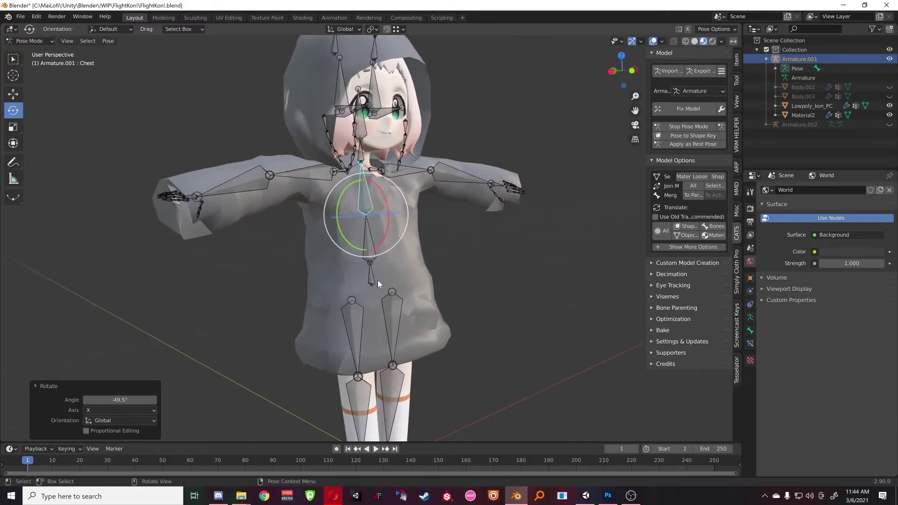
# - Try free rotations of the spine, left leg and right leg bones to test the hoodie's lower body, and stop pose mode
pyautogui.click(366, 240)
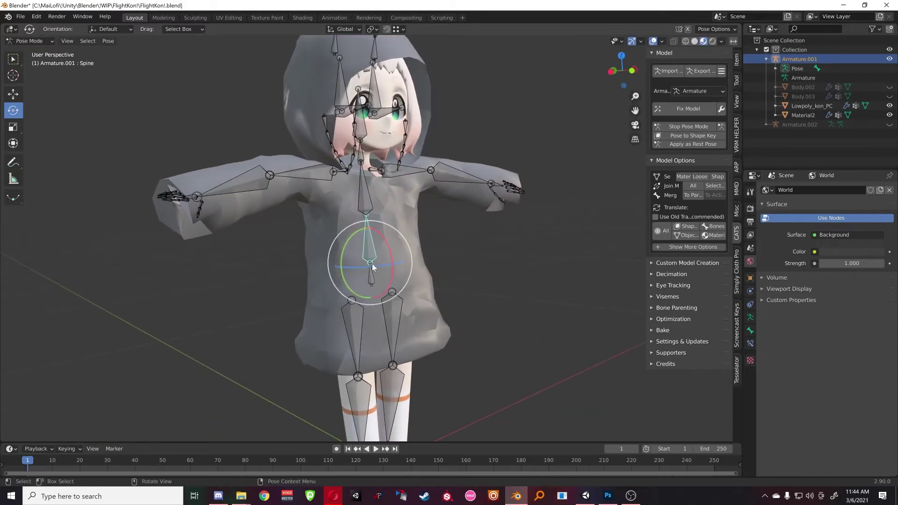
pyautogui.moveTo(392, 252); pyautogui.dragTo(378, 272)
pyautogui.click(392, 313)
pyautogui.moveTo(391, 313); pyautogui.dragTo(394, 301, button='middle')
pyautogui.moveTo(410, 278)
pyautogui.mouseDown()
pyautogui.moveTo(413, 250)
pyautogui.moveTo(415, 265)
pyautogui.mouseUp()
pyautogui.click(346, 314)
pyautogui.moveTo(364, 282); pyautogui.dragTo(360, 248)
pyautogui.moveTo(374, 304); pyautogui.dragTo(432, 268, button='middle')
pyautogui.moveTo(575, 226); pyautogui.dragTo(631, 205, button='middle')
pyautogui.click(680, 126)
# - Select the armature and then the hoodie mesh as the active object, and switch to Weight Paint mode
pyautogui.scroll(2, 409, 277)
pyautogui.moveTo(408, 273); pyautogui.dragTo(347, 178, button='middle')
pyautogui.scroll(-2, 383, 234)
pyautogui.scroll(1, 384, 234)
pyautogui.scroll(-1, 383, 234)
pyautogui.click(338, 158)
pyautogui.click(338, 158)
pyautogui.keyDown('shift'); pyautogui.click(302, 180); pyautogui.keyUp('shift')
pyautogui.click(35, 42)
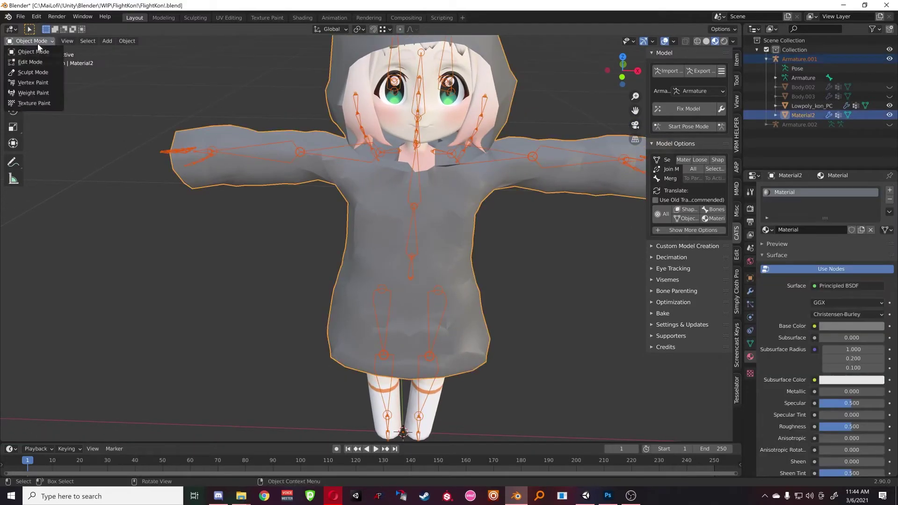
pyautogui.click(31, 92)
# - Display the hoodie's weights for the left elbow bone
pyautogui.moveTo(191, 121)
pyautogui.mouseDown(button='middle')
pyautogui.moveTo(201, 171)
pyautogui.moveTo(310, 215)
pyautogui.mouseUp(button='middle')
pyautogui.keyDown('shift'); pyautogui.click(360, 210); pyautogui.keyUp('shift')
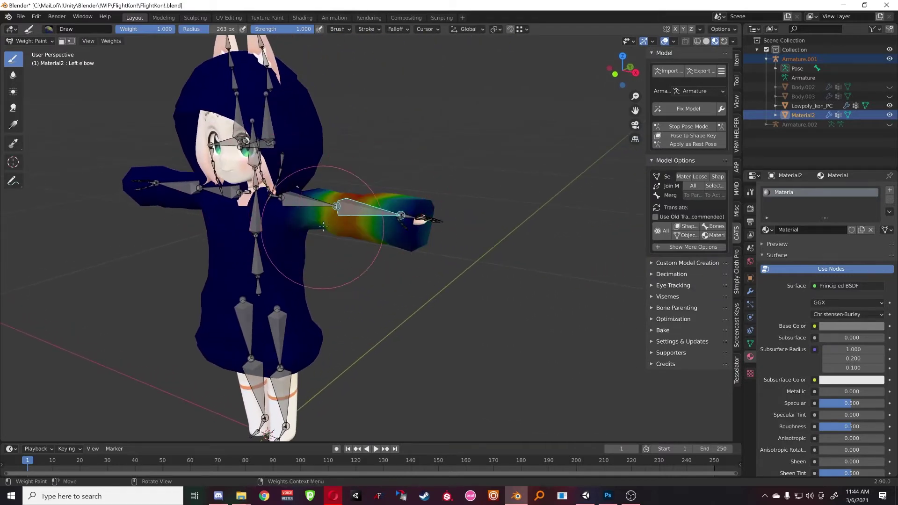
pyautogui.moveTo(434, 205); pyautogui.dragTo(440, 192, button='middle')
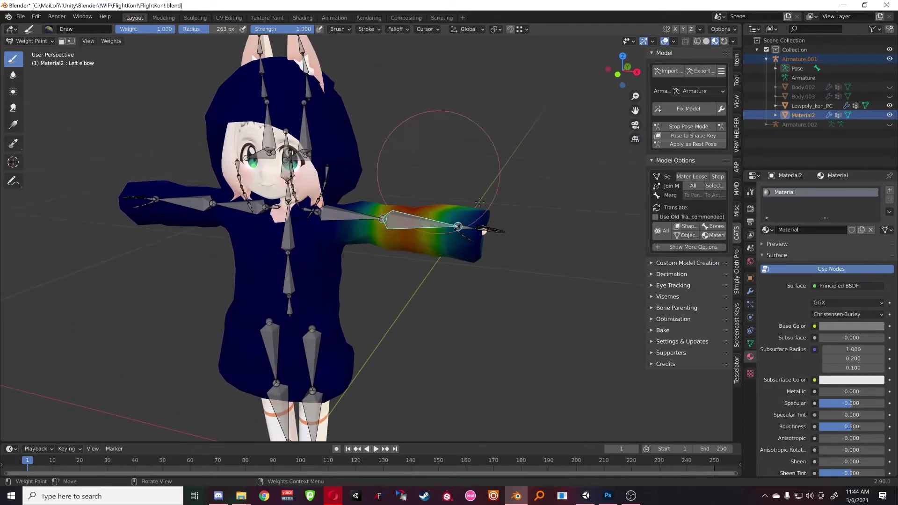
# - Set the base color of the hoodie's material to white
pyautogui.click(833, 327)
pyautogui.moveTo(877, 228); pyautogui.dragTo(876, 190)
pyautogui.moveTo(435, 241)
pyautogui.mouseDown(button='middle')
pyautogui.moveTo(417, 257)
pyautogui.moveTo(527, 252)
pyautogui.moveTo(491, 239)
pyautogui.mouseUp(button='middle')
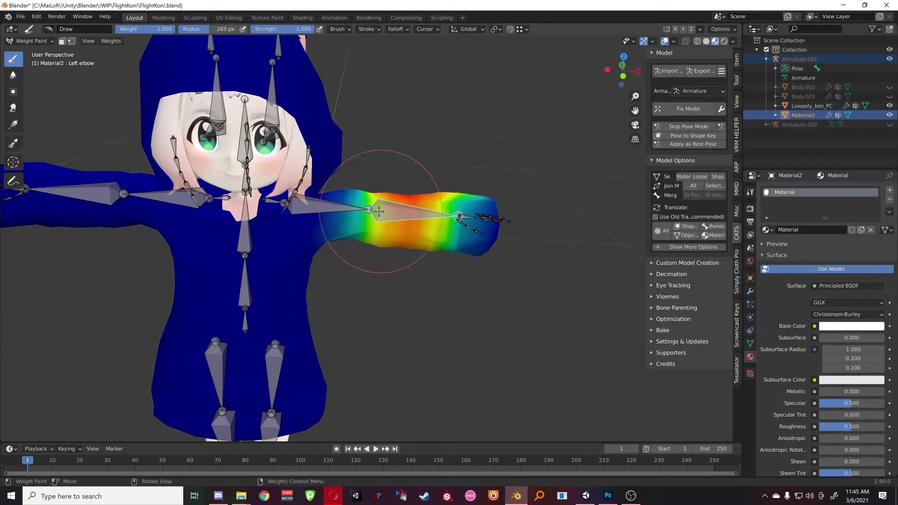
# - Compare the hoodie's weights for the left arm, chest and left elbow bones
pyautogui.keyDown('ctrl'); pyautogui.click(323, 206); pyautogui.keyUp('ctrl')
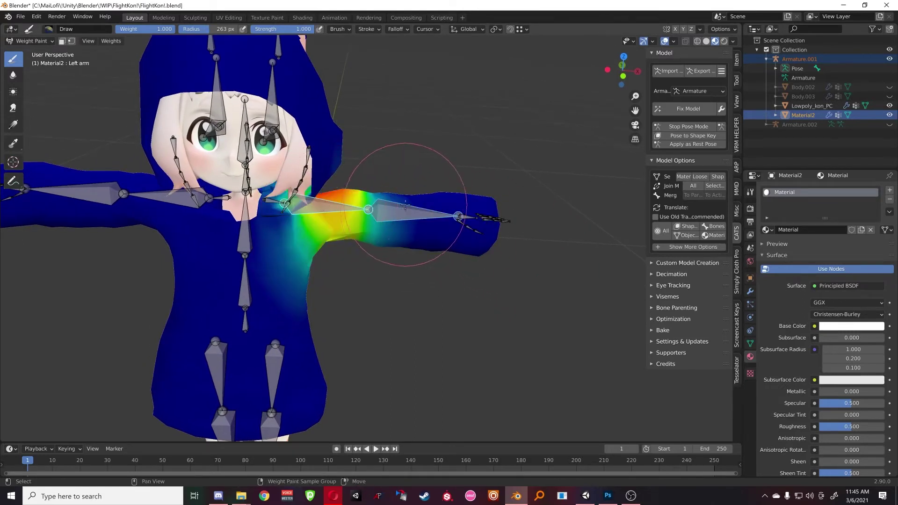
pyautogui.keyDown('ctrl'); pyautogui.click(405, 207); pyautogui.keyUp('ctrl')
pyautogui.keyDown('ctrl'); pyautogui.click(251, 242); pyautogui.keyUp('ctrl')
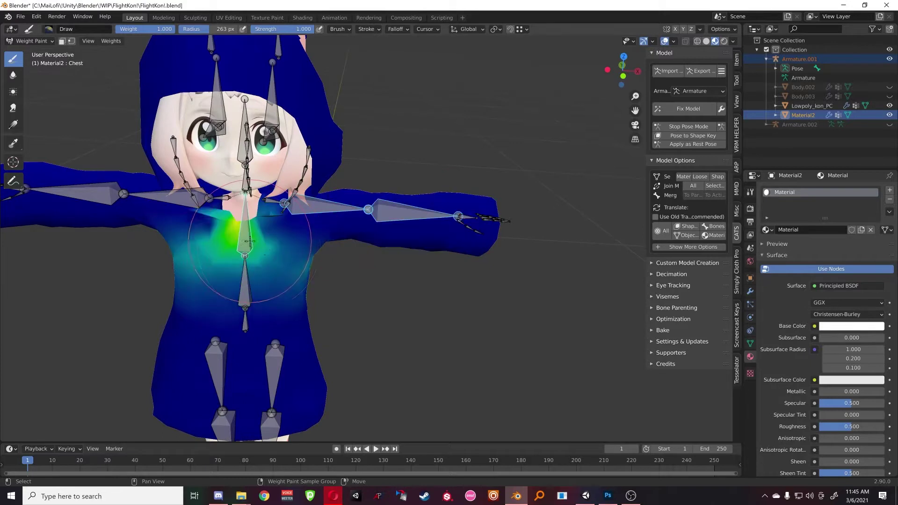
pyautogui.click(723, 30)
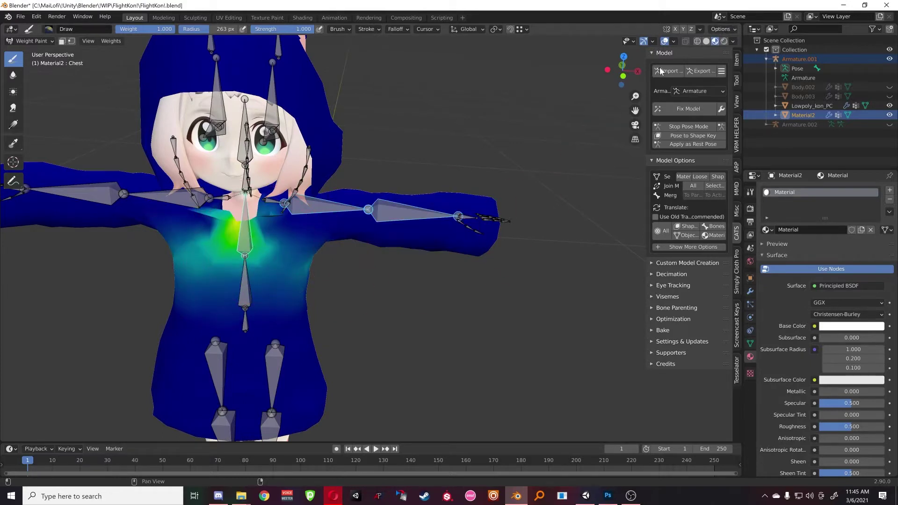
pyautogui.keyDown('ctrl'); pyautogui.click(401, 219); pyautogui.keyUp('ctrl')
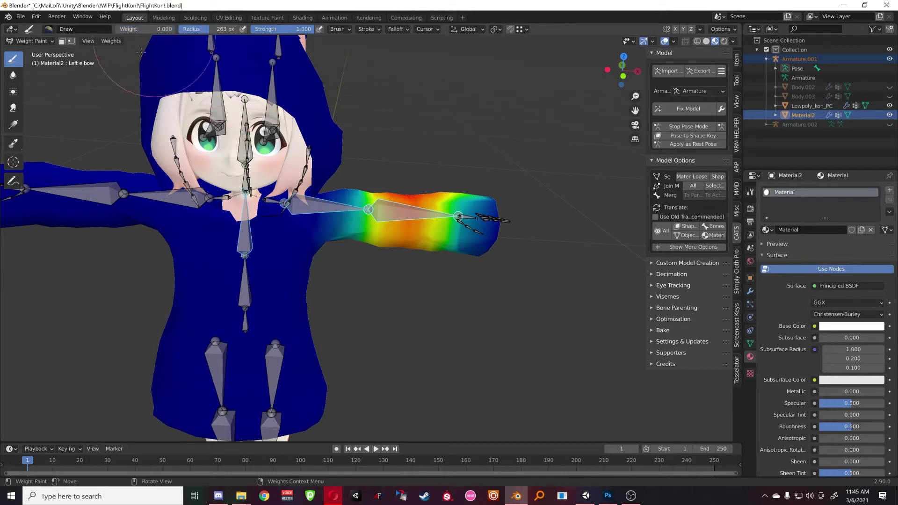
# - Examine the left elbow's weight gradient along the sleeve from several angles
pyautogui.moveTo(393, 230); pyautogui.dragTo(370, 177, button='middle')
pyautogui.scroll(1, 389, 226)
pyautogui.scroll(2, 390, 180)
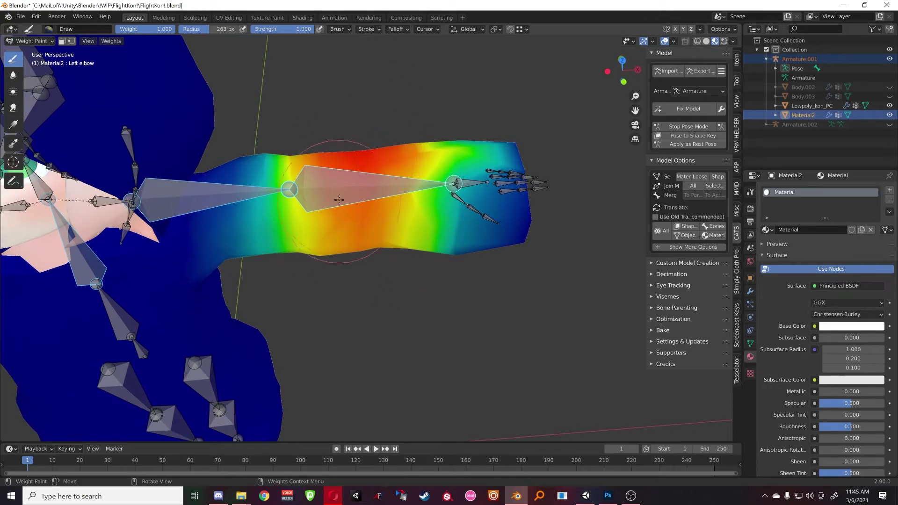
pyautogui.moveTo(400, 180)
pyautogui.mouseDown(button='middle')
pyautogui.moveTo(341, 185)
pyautogui.moveTo(371, 355)
pyautogui.mouseUp(button='middle')
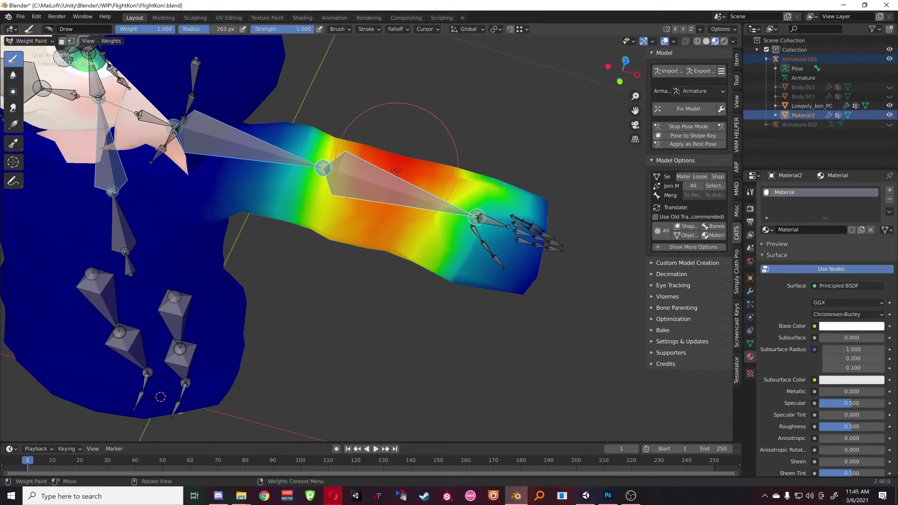
pyautogui.moveTo(403, 186)
pyautogui.mouseDown(button='middle')
pyautogui.moveTo(358, 107)
pyautogui.moveTo(206, 270)
pyautogui.moveTo(286, 239)
pyautogui.moveTo(412, 236)
pyautogui.mouseUp(button='middle')
pyautogui.moveTo(89, 200); pyautogui.dragTo(95, 200, button='middle')
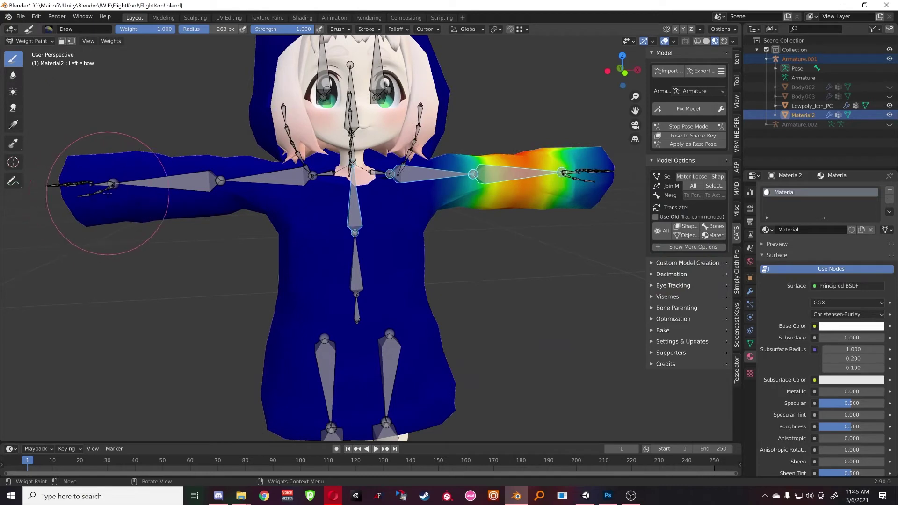
# - Inspect the right sleeve's weights for the right elbow and right arm bones
pyautogui.keyDown('ctrl'); pyautogui.click(159, 182); pyautogui.keyUp('ctrl')
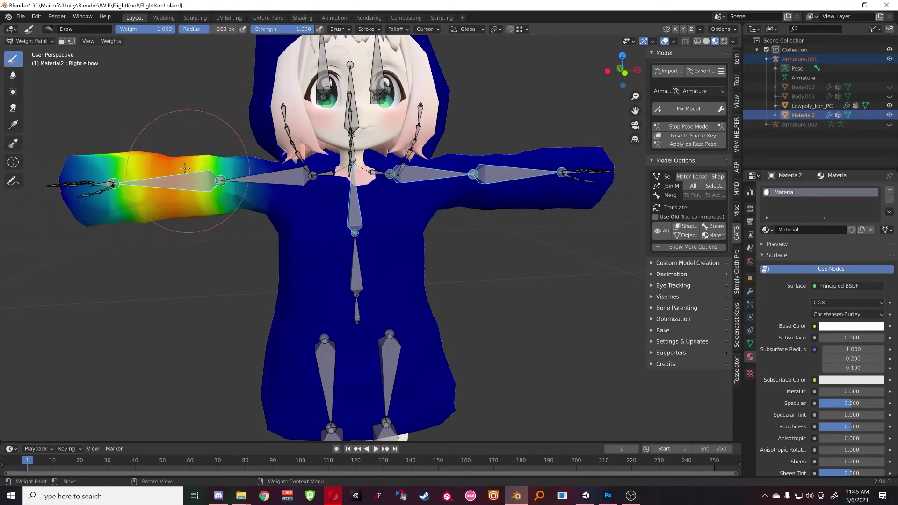
pyautogui.moveTo(175, 165)
pyautogui.mouseDown(button='middle')
pyautogui.moveTo(165, 163)
pyautogui.moveTo(156, 203)
pyautogui.moveTo(170, 211)
pyautogui.moveTo(239, 180)
pyautogui.moveTo(299, 215)
pyautogui.moveTo(286, 191)
pyautogui.moveTo(304, 155)
pyautogui.mouseUp(button='middle')
pyautogui.scroll(1, 171, 211)
pyautogui.scroll(1, 298, 215)
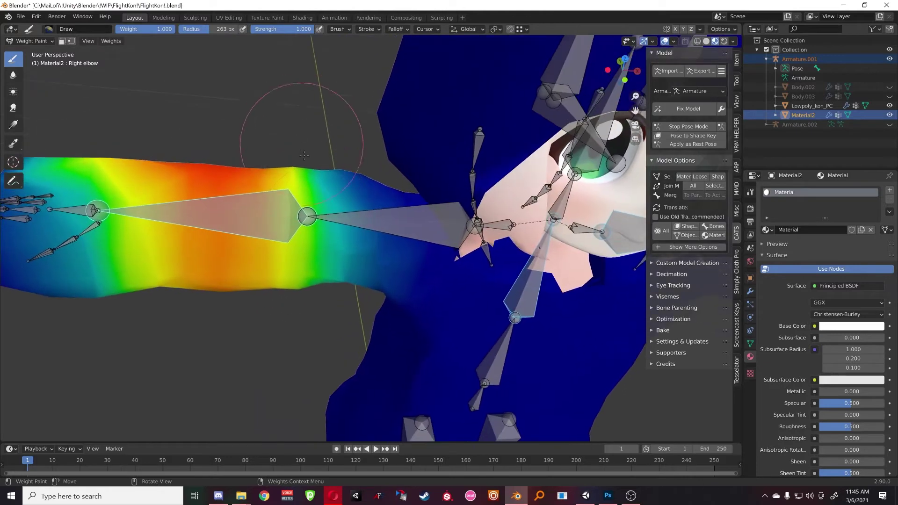
pyautogui.keyDown('ctrl'); pyautogui.click(373, 223); pyautogui.keyUp('ctrl')
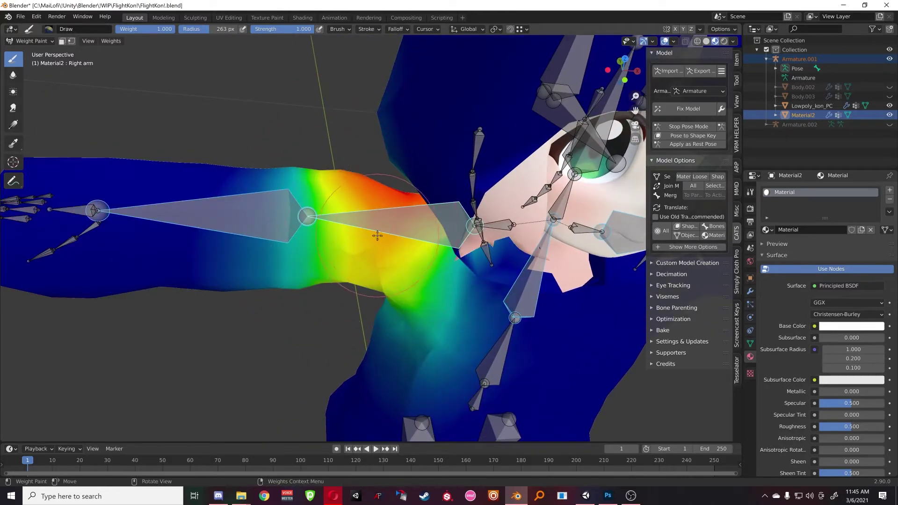
pyautogui.keyDown('ctrl'); pyautogui.click(229, 215); pyautogui.keyUp('ctrl')
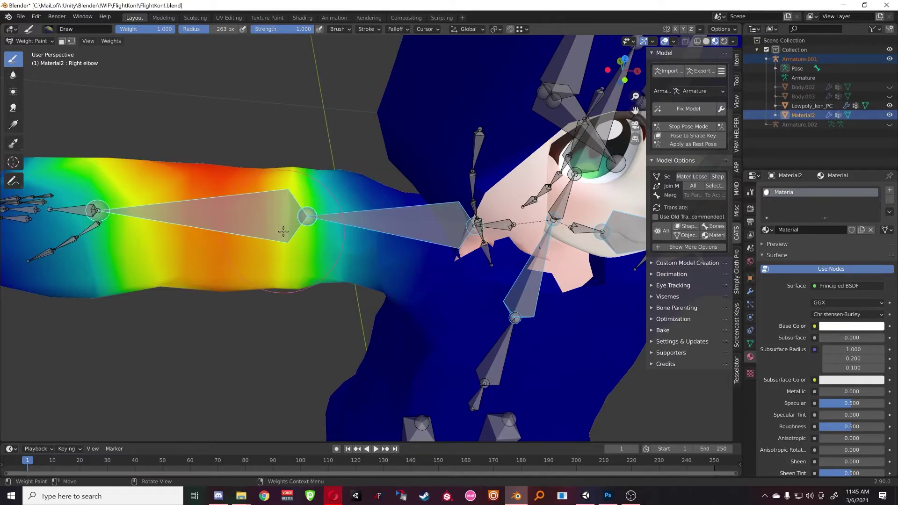
pyautogui.moveTo(284, 231); pyautogui.dragTo(300, 211, button='middle')
pyautogui.scroll(-1, 283, 231)
pyautogui.scroll(-2, 328, 211)
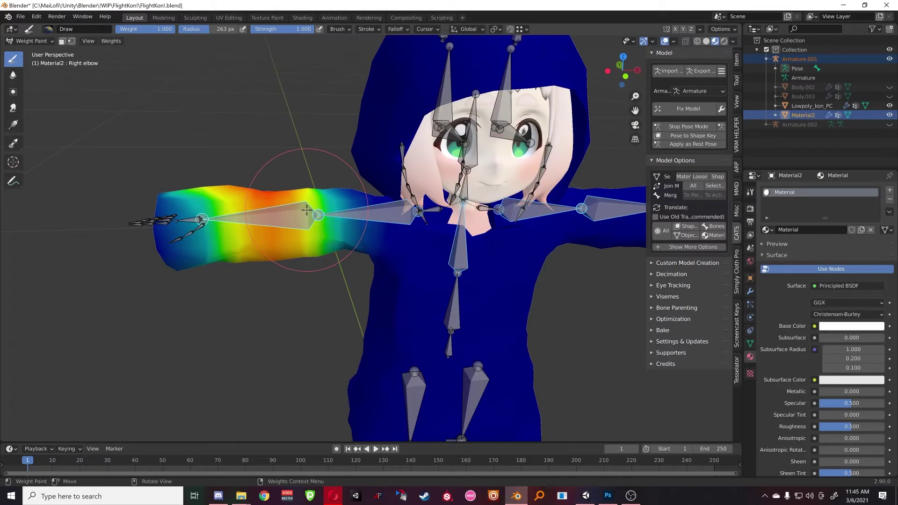
pyautogui.moveTo(307, 210); pyautogui.dragTo(289, 203, button='middle')
pyautogui.keyDown('shift'); pyautogui.moveTo(362, 238); pyautogui.dragTo(325, 203, button='middle'); pyautogui.keyUp('shift')
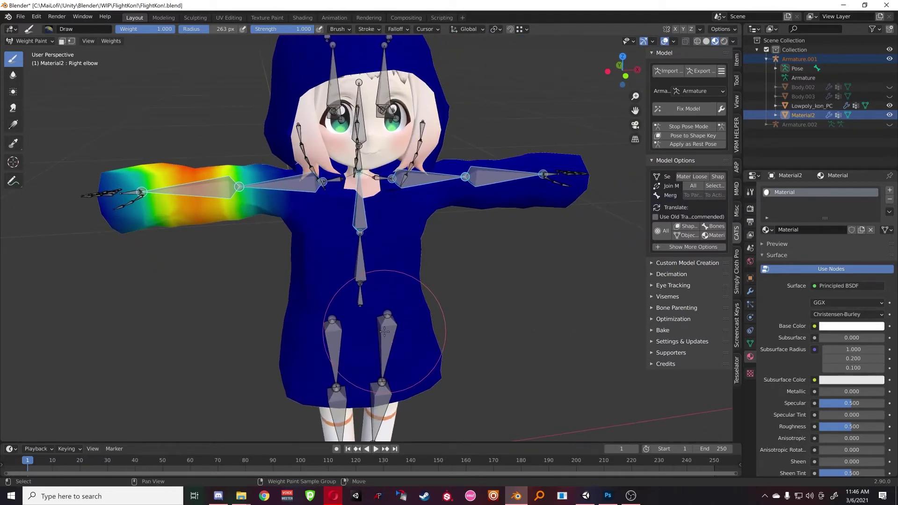
# - Inspect the hoodie's torso weights for the left leg, right leg, hips and spine bones
pyautogui.keyDown('ctrl'); pyautogui.click(385, 331); pyautogui.keyUp('ctrl')
pyautogui.keyDown('ctrl'); pyautogui.click(327, 325); pyautogui.keyUp('ctrl')
pyautogui.keyDown('ctrl'); pyautogui.click(361, 291); pyautogui.keyUp('ctrl')
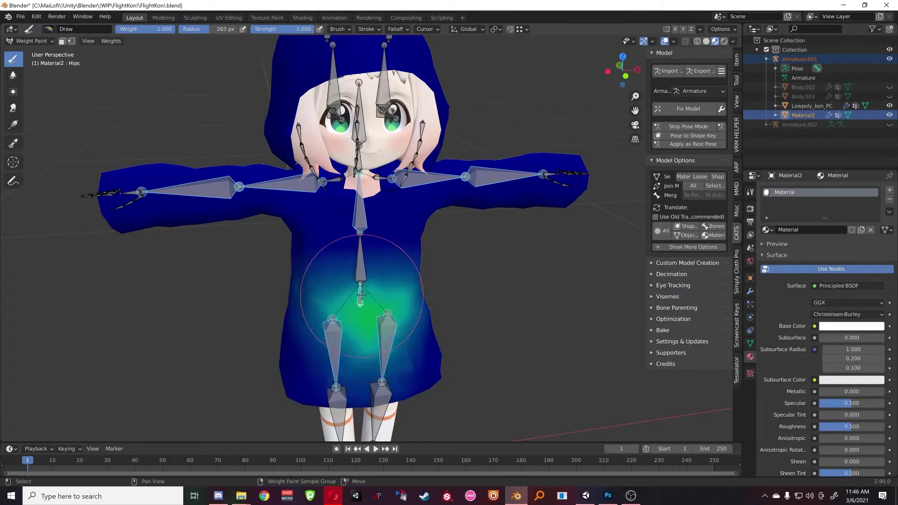
pyautogui.keyDown('ctrl'); pyautogui.click(364, 268); pyautogui.keyUp('ctrl')
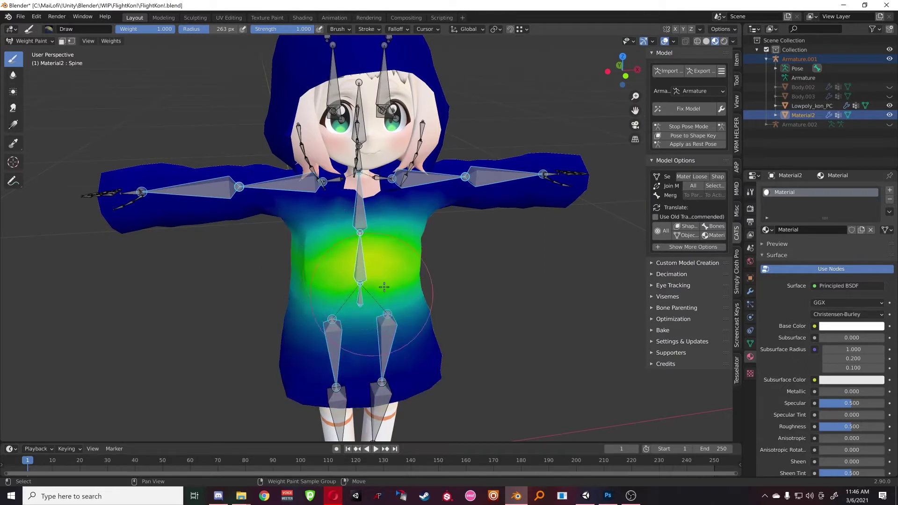
pyautogui.keyDown('ctrl'); pyautogui.click(384, 362); pyautogui.keyUp('ctrl')
pyautogui.keyDown('ctrl'); pyautogui.click(333, 349); pyautogui.keyUp('ctrl')
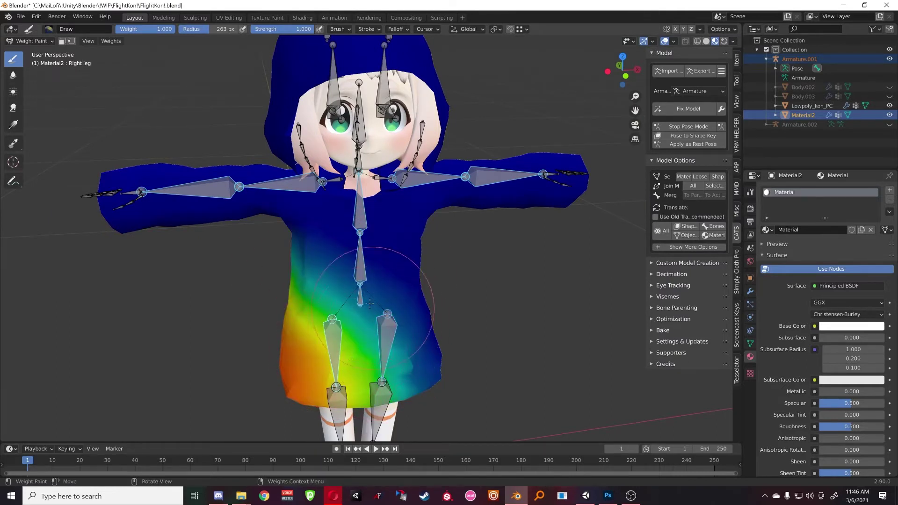
# - Display the left wrist bone's weights and examine the end of the left sleeve
pyautogui.moveTo(233, 229)
pyautogui.mouseDown(button='middle')
pyautogui.moveTo(230, 318)
pyautogui.moveTo(353, 290)
pyautogui.moveTo(452, 232)
pyautogui.moveTo(411, 214)
pyautogui.moveTo(416, 281)
pyautogui.moveTo(430, 275)
pyautogui.moveTo(419, 290)
pyautogui.moveTo(463, 297)
pyautogui.moveTo(420, 239)
pyautogui.moveTo(460, 239)
pyautogui.moveTo(474, 252)
pyautogui.moveTo(513, 242)
pyautogui.mouseUp(button='middle')
pyautogui.scroll(-1, 352, 291)
pyautogui.scroll(1, 426, 253)
pyautogui.keyDown('ctrl'); pyautogui.click(419, 286); pyautogui.keyUp('ctrl')
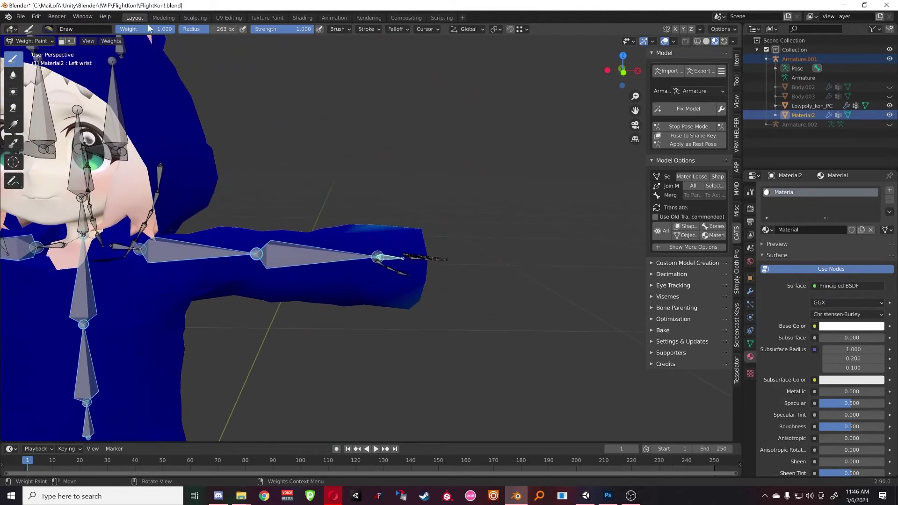
pyautogui.moveTo(415, 242); pyautogui.dragTo(418, 232, button='middle')
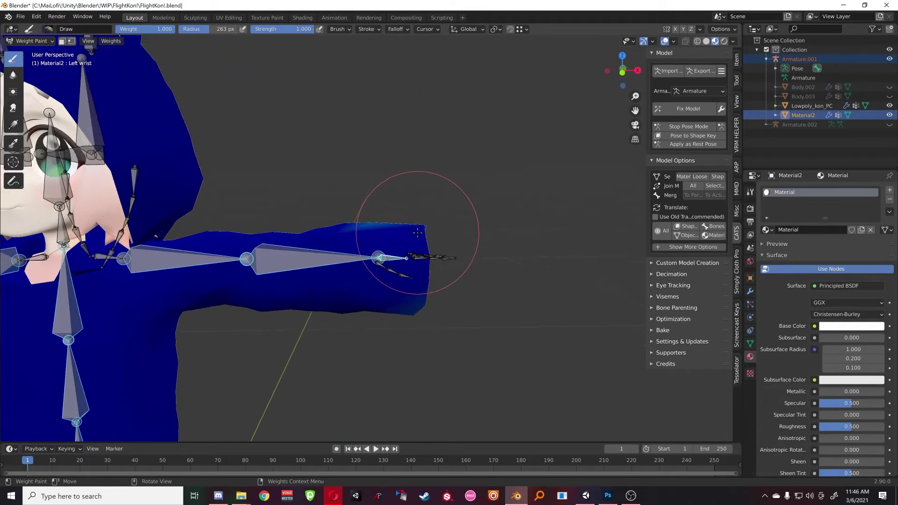
pyautogui.moveTo(394, 298); pyautogui.dragTo(416, 242, button='middle')
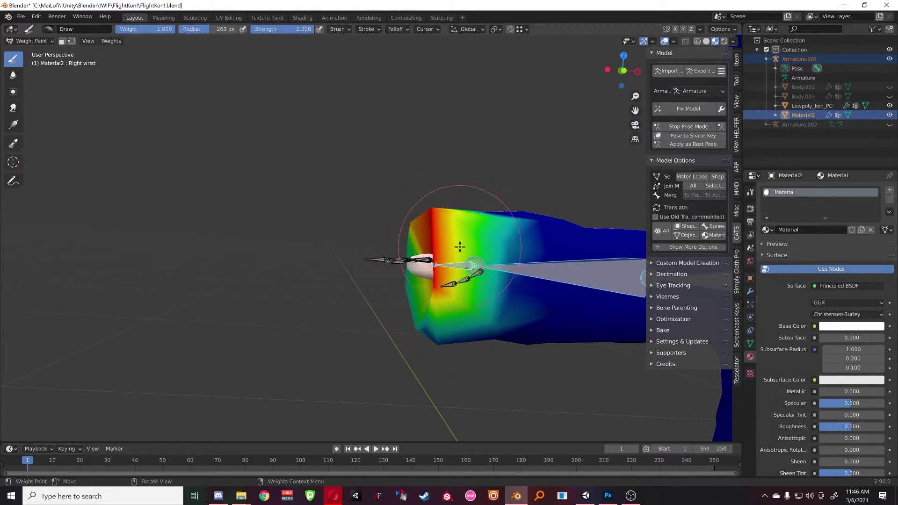
# - Paint weight 1.000 for the right wrist bone around the end of the right sleeve
pyautogui.moveTo(460, 257); pyautogui.dragTo(457, 307, button='middle')
pyautogui.moveTo(468, 211); pyautogui.dragTo(452, 139, button='middle')
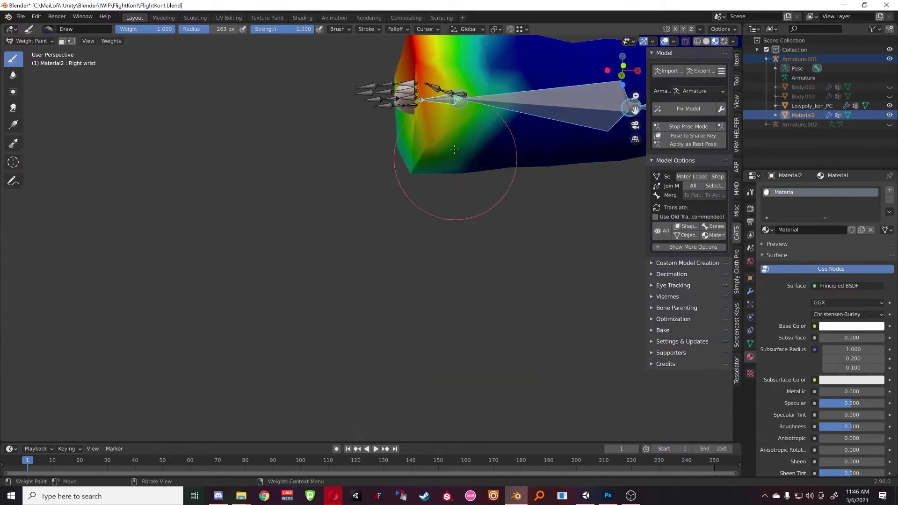
pyautogui.moveTo(460, 68); pyautogui.dragTo(454, 99)
pyautogui.moveTo(444, 136)
pyautogui.mouseDown(button='middle')
pyautogui.moveTo(441, 108)
pyautogui.moveTo(422, 142)
pyautogui.moveTo(436, 144)
pyautogui.mouseUp(button='middle')
pyautogui.moveTo(450, 189)
pyautogui.mouseDown(button='middle')
pyautogui.moveTo(441, 231)
pyautogui.moveTo(441, 142)
pyautogui.moveTo(453, 159)
pyautogui.moveTo(457, 145)
pyautogui.moveTo(461, 170)
pyautogui.moveTo(451, 195)
pyautogui.moveTo(453, 224)
pyautogui.moveTo(461, 200)
pyautogui.moveTo(451, 211)
pyautogui.moveTo(457, 292)
pyautogui.moveTo(491, 217)
pyautogui.moveTo(457, 281)
pyautogui.moveTo(443, 256)
pyautogui.moveTo(476, 311)
pyautogui.moveTo(526, 309)
pyautogui.moveTo(537, 330)
pyautogui.moveTo(487, 270)
pyautogui.moveTo(524, 243)
pyautogui.mouseUp(button='middle')
pyautogui.moveTo(532, 212); pyautogui.dragTo(440, 306, button='middle')
# - Examine how the head and left arm bones influence the hood from the front and back
pyautogui.scroll(2, 392, 214)
pyautogui.keyDown('ctrl'); pyautogui.click(389, 172); pyautogui.keyUp('ctrl')
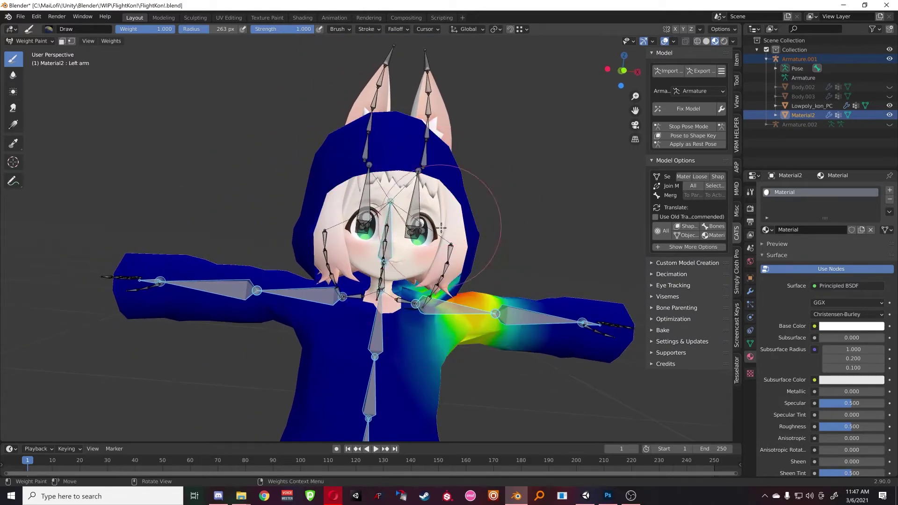
pyautogui.moveTo(448, 239); pyautogui.dragTo(447, 295, button='middle')
pyautogui.keyDown('ctrl'); pyautogui.click(448, 301); pyautogui.keyUp('ctrl')
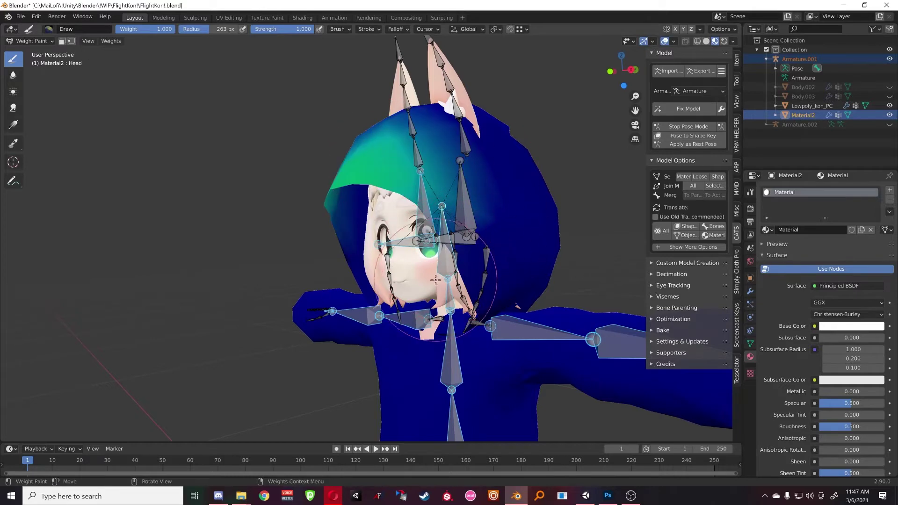
pyautogui.moveTo(441, 272); pyautogui.dragTo(470, 210, button='middle')
pyautogui.moveTo(486, 177)
pyautogui.mouseDown(button='middle')
pyautogui.moveTo(462, 155)
pyautogui.moveTo(451, 159)
pyautogui.moveTo(476, 193)
pyautogui.moveTo(471, 181)
pyautogui.moveTo(541, 211)
pyautogui.moveTo(591, 208)
pyautogui.moveTo(575, 214)
pyautogui.mouseUp(button='middle')
pyautogui.moveTo(412, 176)
pyautogui.mouseDown(button='middle')
pyautogui.moveTo(402, 168)
pyautogui.moveTo(432, 113)
pyautogui.moveTo(461, 190)
pyautogui.moveTo(300, 190)
pyautogui.moveTo(295, 234)
pyautogui.moveTo(400, 162)
pyautogui.moveTo(384, 178)
pyautogui.moveTo(363, 149)
pyautogui.moveTo(401, 212)
pyautogui.mouseUp(button='middle')
pyautogui.keyDown('ctrl'); pyautogui.click(341, 293); pyautogui.keyUp('ctrl')
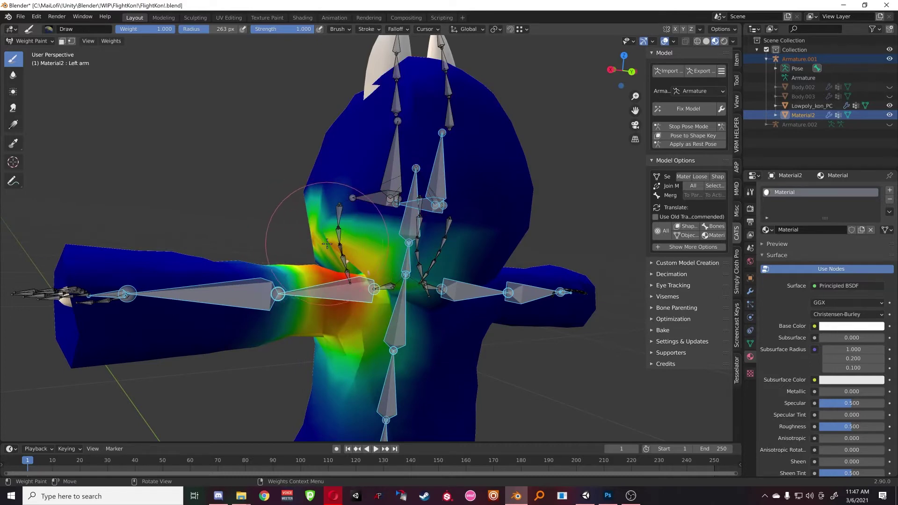
# - Activate the head bone and paint weight 1.000 over the hood
pyautogui.keyDown('ctrl'); pyautogui.click(404, 239); pyautogui.keyUp('ctrl')
pyautogui.moveTo(402, 238); pyautogui.dragTo(504, 283, button='middle')
pyautogui.moveTo(480, 343); pyautogui.dragTo(298, 312, button='middle')
pyautogui.moveTo(298, 312)
pyautogui.mouseDown()
pyautogui.moveTo(240, 321)
pyautogui.moveTo(238, 330)
pyautogui.moveTo(306, 345)
pyautogui.moveTo(396, 315)
pyautogui.mouseUp()
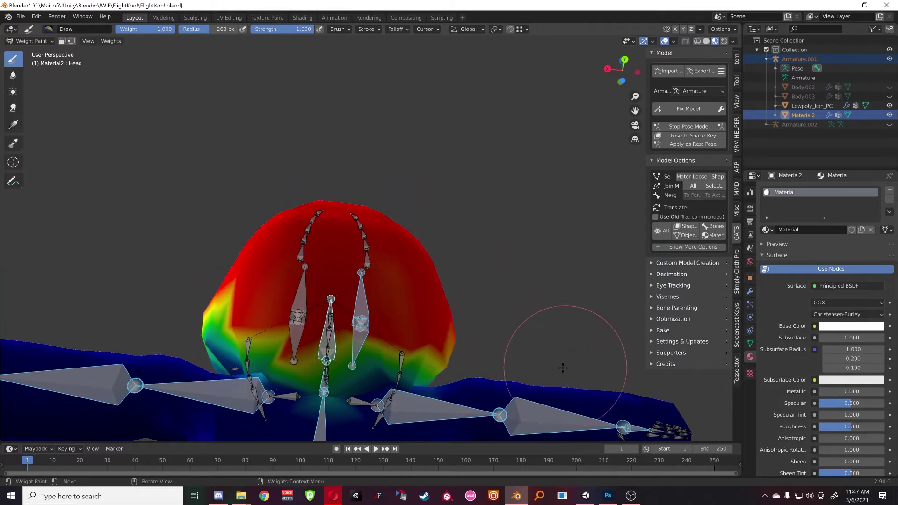
pyautogui.moveTo(548, 369); pyautogui.dragTo(534, 205, button='middle')
pyautogui.moveTo(536, 205); pyautogui.dragTo(550, 237)
# - Paint the head bone's weight at 1.000 near the hood's lower edge above the shoulder
pyautogui.scroll(2, 508, 239)
pyautogui.keyDown('shift'); pyautogui.moveTo(655, 276); pyautogui.dragTo(533, 234, button='middle'); pyautogui.keyUp('shift')
pyautogui.moveTo(527, 211)
pyautogui.mouseDown()
pyautogui.moveTo(427, 243)
pyautogui.moveTo(466, 247)
pyautogui.mouseUp()
pyautogui.keyDown('shift'); pyautogui.moveTo(509, 253); pyautogui.dragTo(487, 242, button='middle'); pyautogui.keyUp('shift')
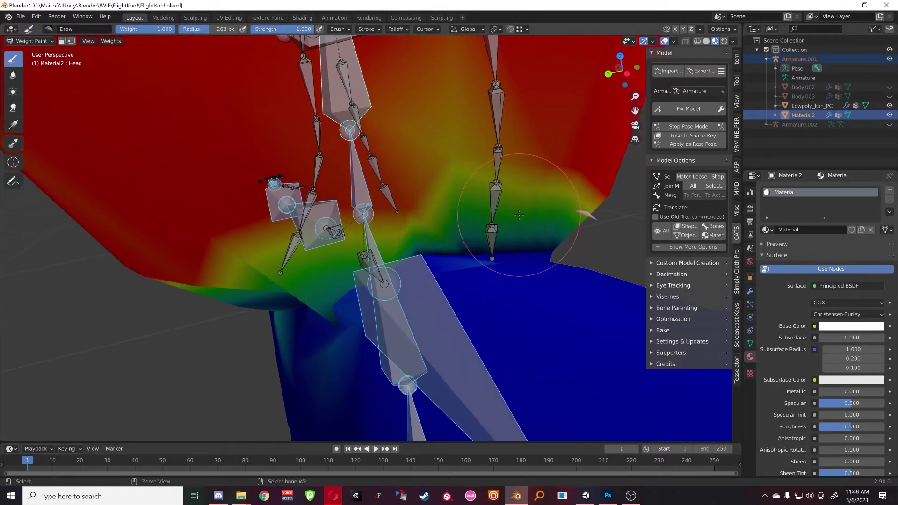
pyautogui.moveTo(477, 185); pyautogui.dragTo(463, 194)
# - Paint weight 1.000 for the head bone along the hood's front and side edges beside the face
pyautogui.moveTo(255, 257)
pyautogui.mouseDown(button='middle')
pyautogui.moveTo(268, 251)
pyautogui.moveTo(260, 275)
pyautogui.mouseUp(button='middle')
pyautogui.scroll(-3, 258, 229)
pyautogui.scroll(-2, 257, 227)
pyautogui.moveTo(257, 227)
pyautogui.mouseDown(button='middle')
pyautogui.moveTo(287, 260)
pyautogui.moveTo(435, 210)
pyautogui.moveTo(491, 206)
pyautogui.moveTo(508, 257)
pyautogui.mouseUp(button='middle')
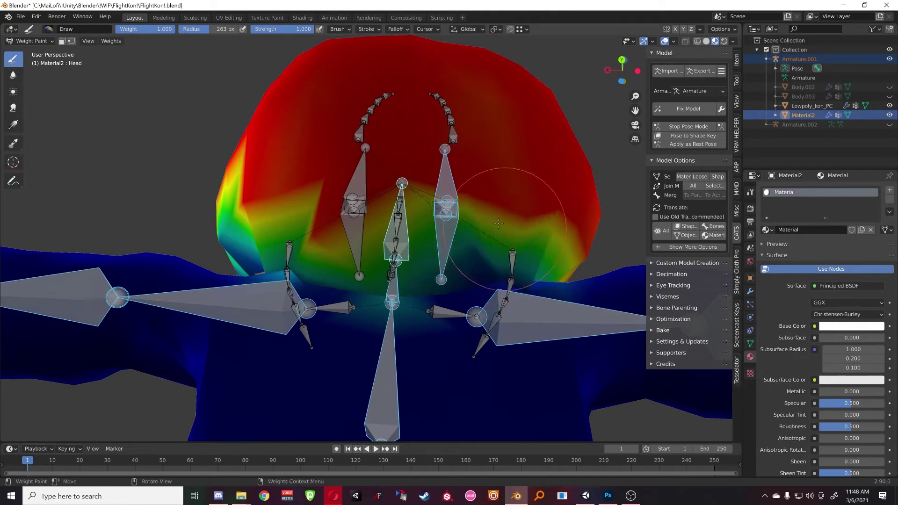
pyautogui.moveTo(291, 160); pyautogui.dragTo(210, 93, button='middle')
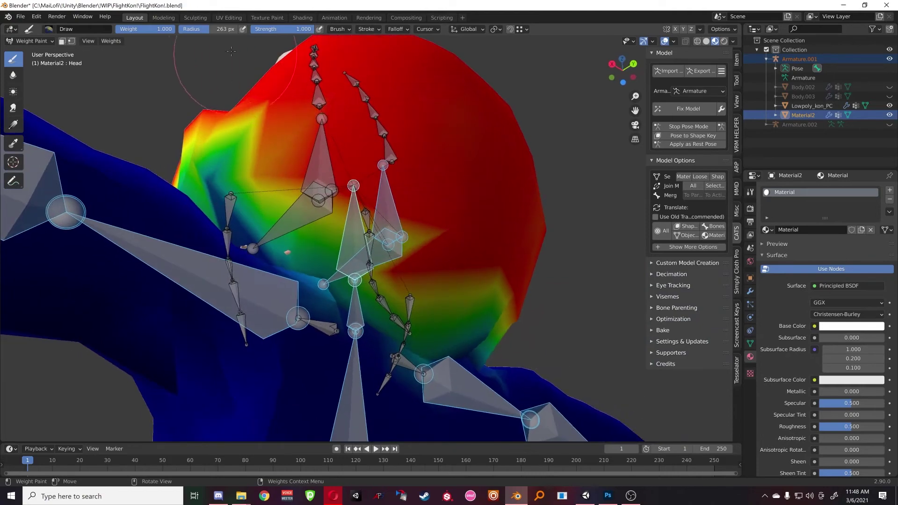
pyautogui.moveTo(210, 61); pyautogui.dragTo(407, 175, button='middle')
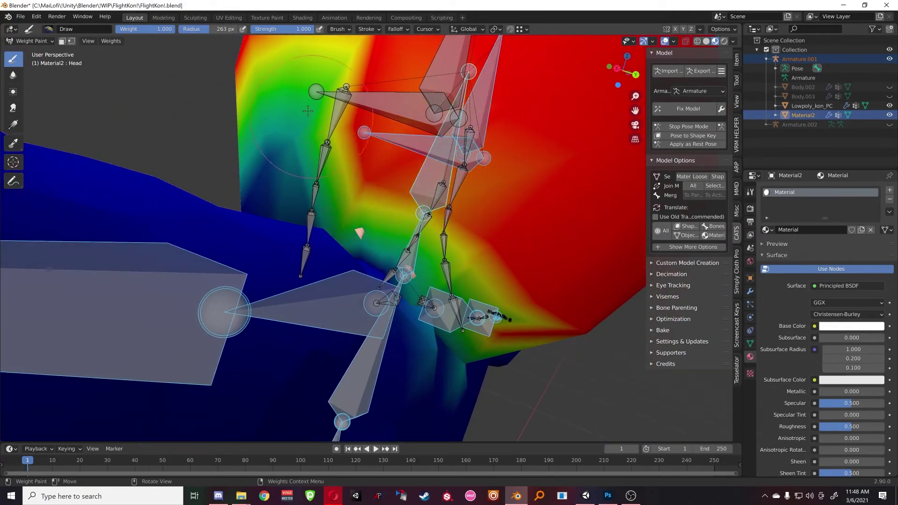
pyautogui.moveTo(301, 97); pyautogui.dragTo(331, 177, button='middle')
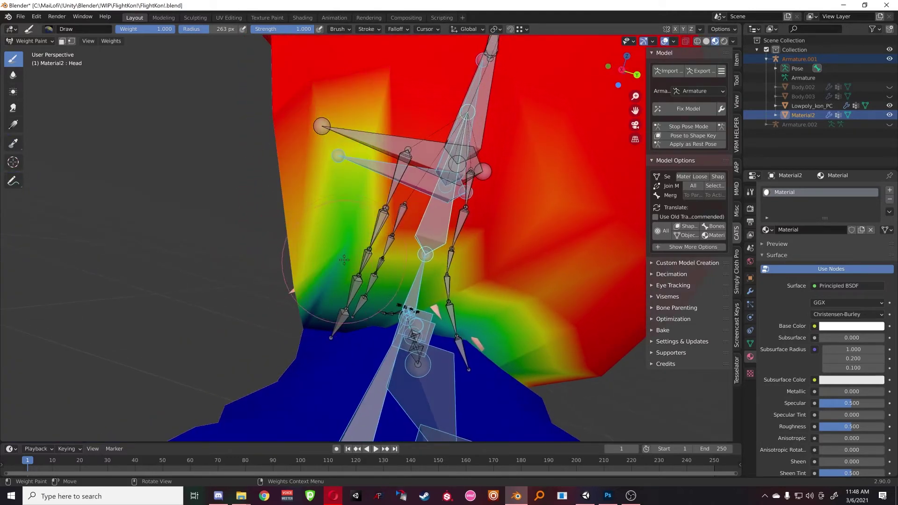
pyautogui.moveTo(293, 209); pyautogui.dragTo(421, 254, button='middle')
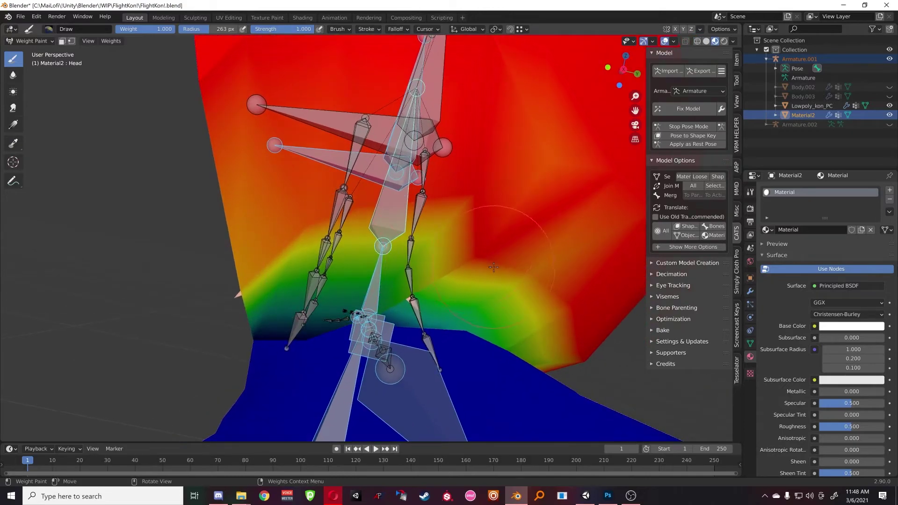
pyautogui.moveTo(495, 269); pyautogui.dragTo(473, 245, button='middle')
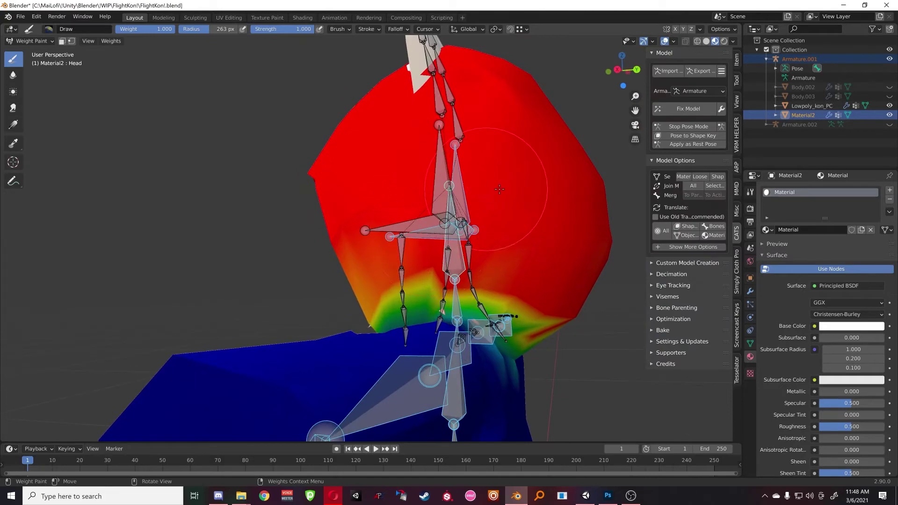
# - Stop and restart pose mode on the avatar's armature to test the hoodie's weights
pyautogui.scroll(-5, 517, 189)
pyautogui.moveTo(478, 213); pyautogui.dragTo(465, 240, button='middle')
pyautogui.scroll(2, 464, 240)
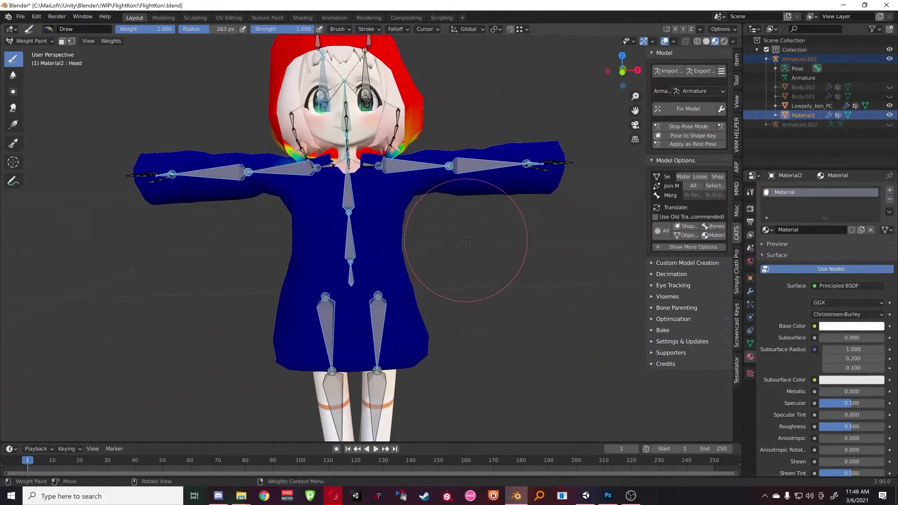
pyautogui.keyDown('shift'); pyautogui.moveTo(524, 160); pyautogui.dragTo(505, 164, button='middle'); pyautogui.keyUp('shift')
pyautogui.scroll(2, 500, 165)
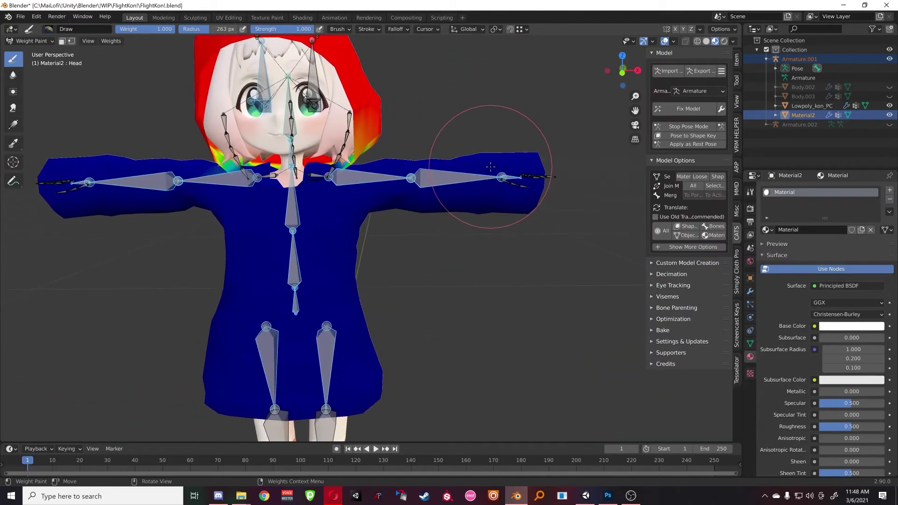
pyautogui.click(678, 127)
pyautogui.click(670, 129)
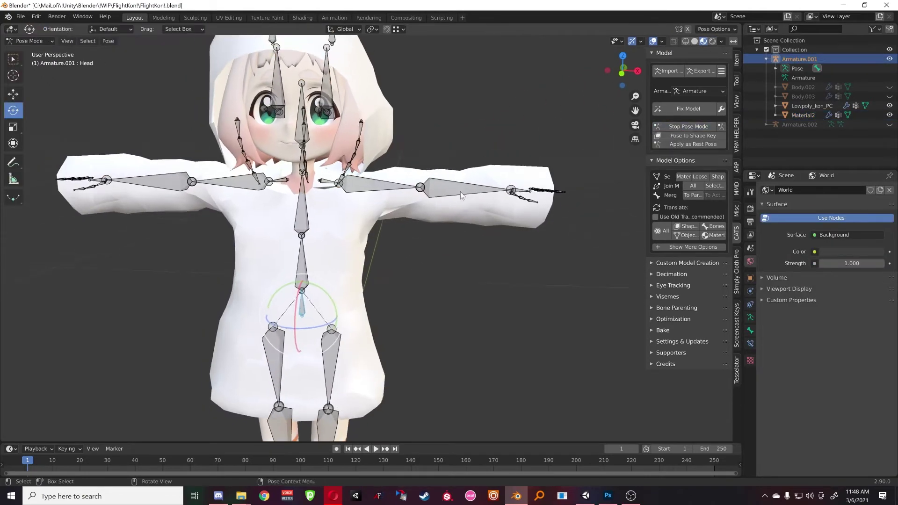
# - Pose the left arm downward, rotating the left arm bone 28.2° about the global Y axis
pyautogui.click(459, 193)
pyautogui.moveTo(459, 193); pyautogui.dragTo(466, 147, button='middle')
pyautogui.moveTo(463, 135); pyautogui.dragTo(459, 155)
pyautogui.moveTo(421, 203); pyautogui.dragTo(385, 184, button='middle')
pyautogui.click(385, 183)
pyautogui.press('r')
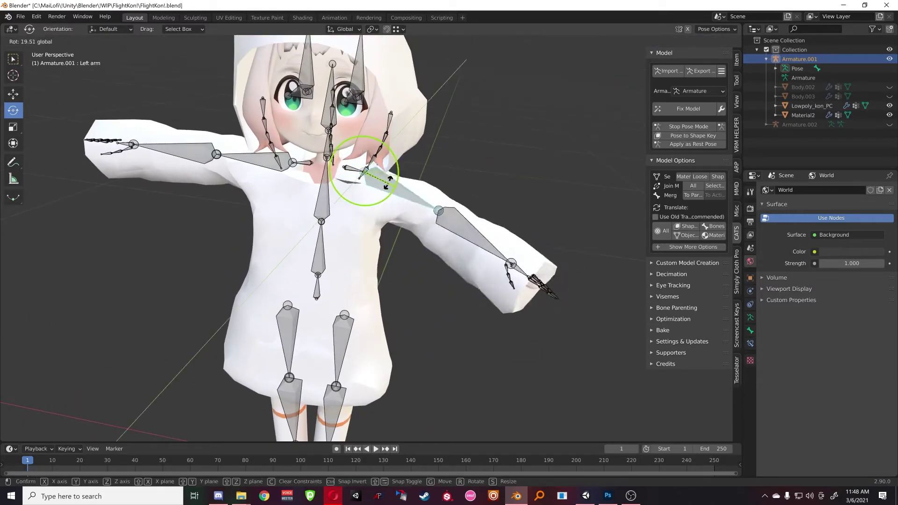
pyautogui.click(381, 187)
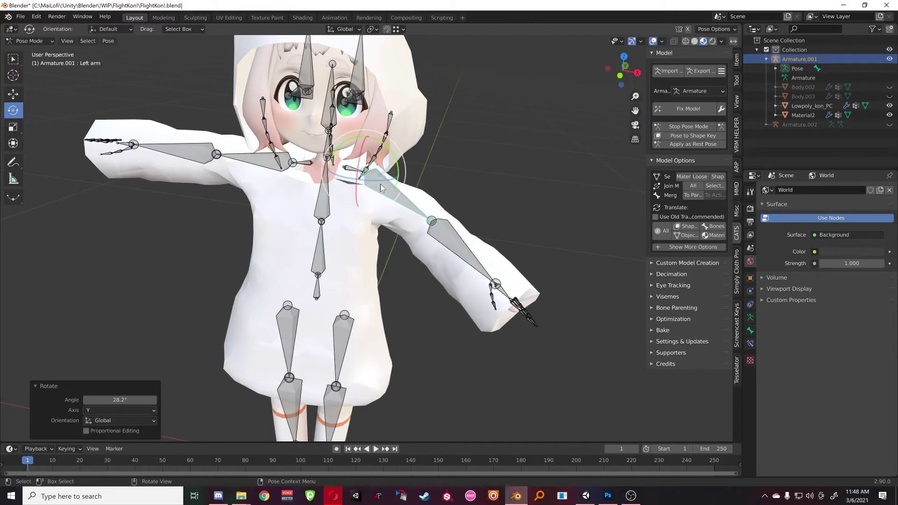
# - Rotate the left shoulder bone slightly and pose the right arm's bones to test the sleeves
pyautogui.click(351, 169)
pyautogui.moveTo(355, 169); pyautogui.dragTo(356, 175)
pyautogui.moveTo(356, 176); pyautogui.dragTo(378, 180, button='middle')
pyautogui.click(294, 195)
pyautogui.keyDown('shift'); pyautogui.moveTo(295, 194); pyautogui.dragTo(331, 195, button='middle'); pyautogui.keyUp('shift')
pyautogui.moveTo(331, 194)
pyautogui.mouseDown()
pyautogui.moveTo(324, 224)
pyautogui.moveTo(327, 199)
pyautogui.moveTo(319, 192)
pyautogui.mouseUp()
pyautogui.moveTo(262, 203); pyautogui.dragTo(348, 216, button='middle')
pyautogui.click(272, 226)
pyautogui.moveTo(358, 219); pyautogui.dragTo(355, 226)
# - Rotate the right wrist bone freely and about the global Y axis by 20.5° to test the sleeve's end
pyautogui.moveTo(355, 226); pyautogui.dragTo(300, 243, button='middle')
pyautogui.click(290, 251)
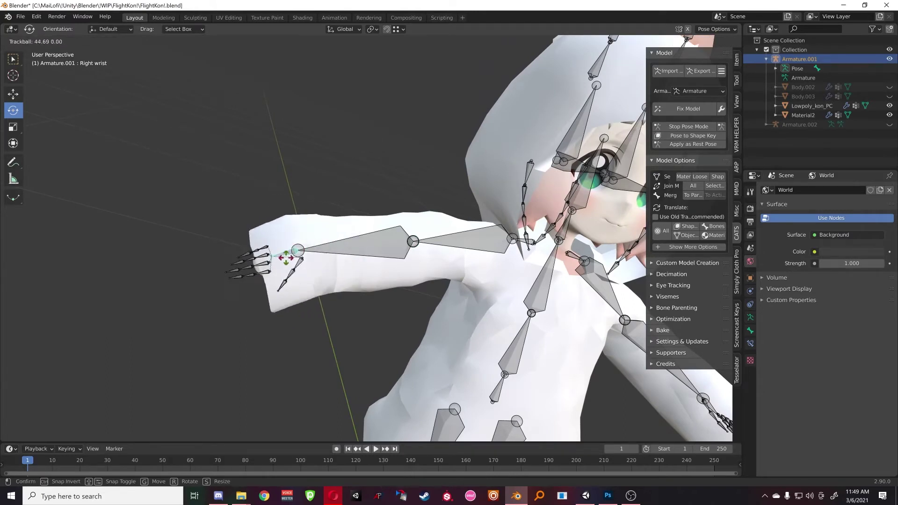
pyautogui.click(289, 243)
pyautogui.moveTo(280, 228); pyautogui.dragTo(266, 251)
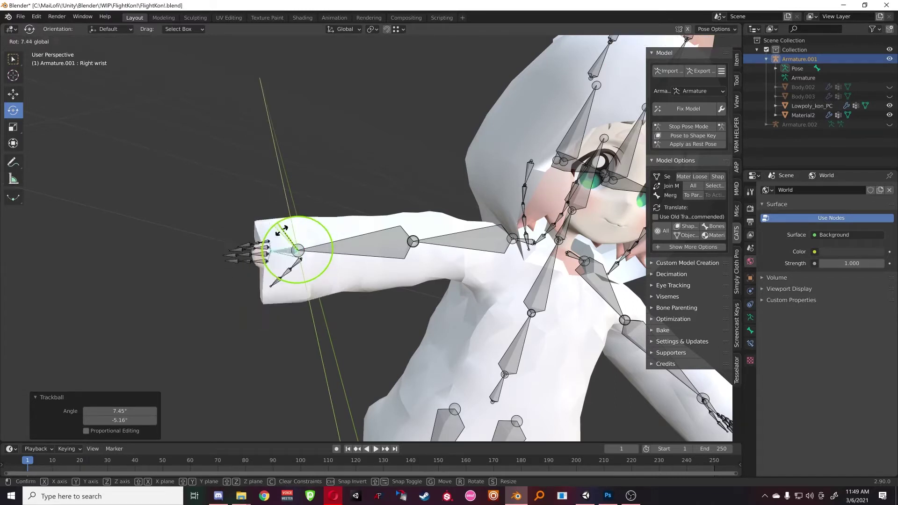
pyautogui.moveTo(292, 195); pyautogui.dragTo(300, 206)
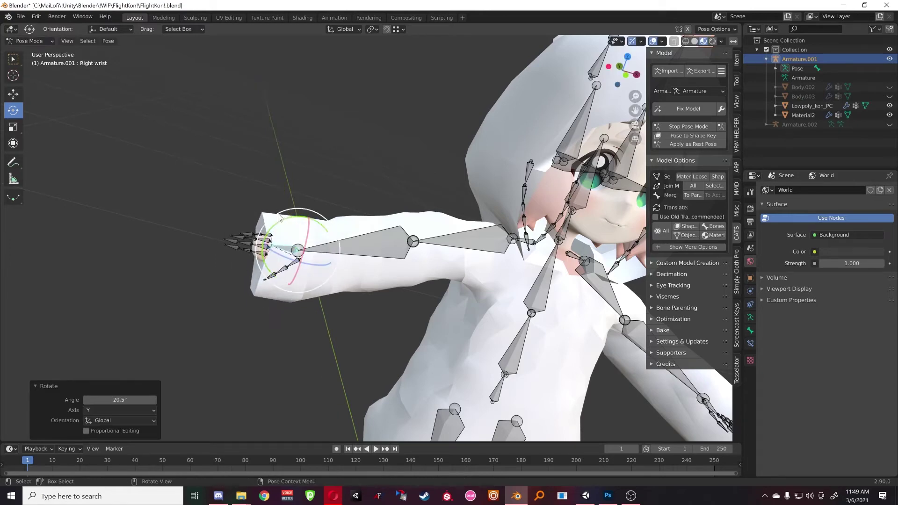
# - Rotate the left leg bone slightly to test the hoodie's lower hem
pyautogui.moveTo(318, 211); pyautogui.dragTo(355, 256, button='middle')
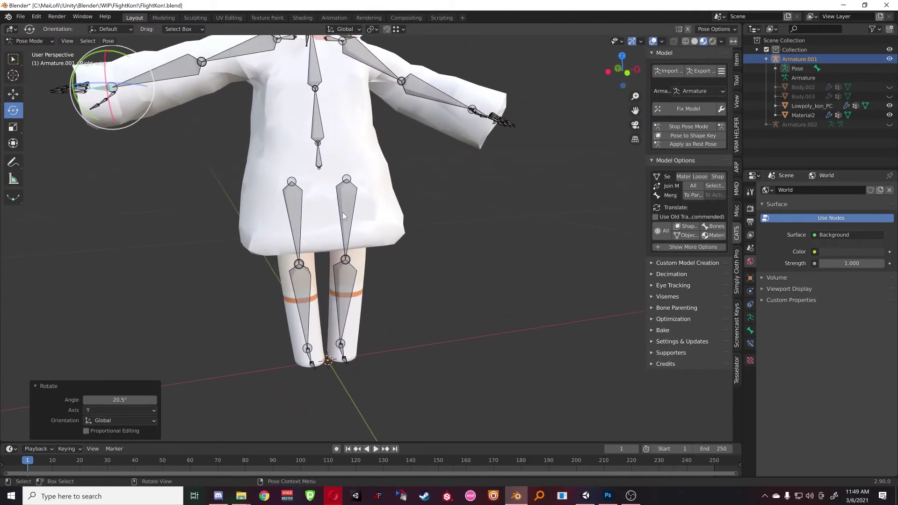
pyautogui.click(344, 213)
pyautogui.moveTo(344, 212); pyautogui.dragTo(344, 274, button='middle')
pyautogui.moveTo(377, 271)
pyautogui.mouseDown()
pyautogui.moveTo(387, 244)
pyautogui.moveTo(375, 273)
pyautogui.mouseUp()
# - Rotate the spine bone freely with a trackball rotation to test how the hoodie's torso bends
pyautogui.moveTo(371, 274); pyautogui.dragTo(458, 246, button='middle')
pyautogui.click(457, 244)
pyautogui.click(459, 246)
pyautogui.press('r')
pyautogui.press('r')
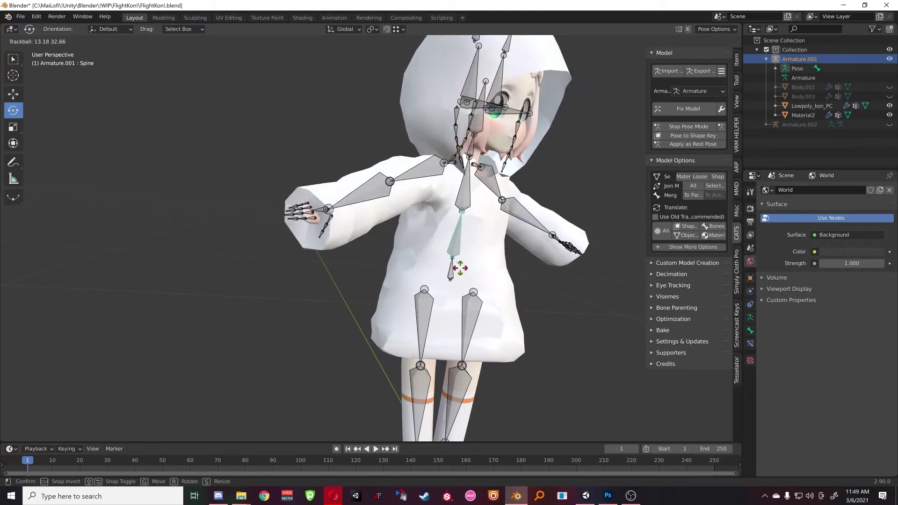
pyautogui.click(444, 262)
# - Rotate the head bone in several directions, including -3.8° about the global Z axis, to test the hood
pyautogui.moveTo(444, 262); pyautogui.dragTo(397, 202, button='middle')
pyautogui.click(397, 206)
pyautogui.moveTo(414, 216); pyautogui.dragTo(461, 212)
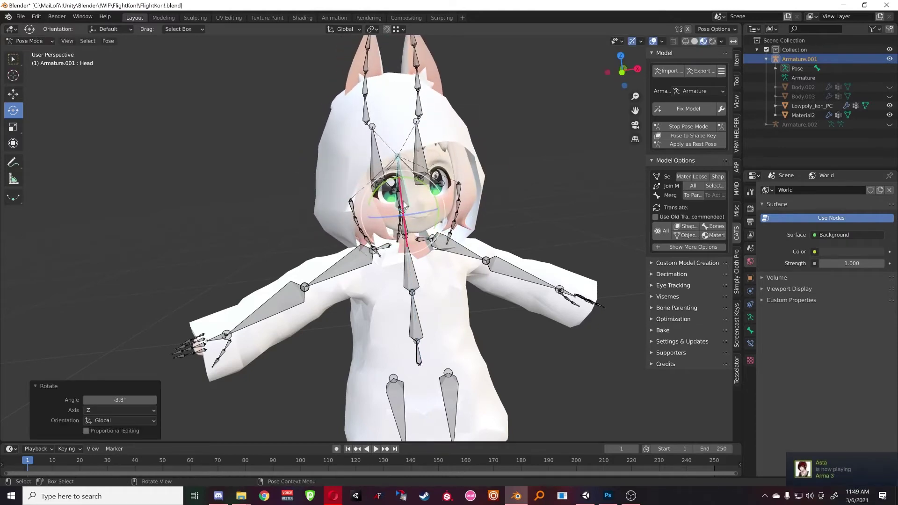
pyautogui.moveTo(405, 205); pyautogui.dragTo(405, 187)
pyautogui.moveTo(403, 137); pyautogui.dragTo(421, 221)
# - Stop pose mode and put the hoodie mesh back into Weight Paint with the armature also selected
pyautogui.moveTo(367, 228); pyautogui.dragTo(686, 128, button='middle')
pyautogui.click(687, 127)
pyautogui.scroll(-2, 412, 215)
pyautogui.scroll(1, 389, 220)
pyautogui.moveTo(389, 221); pyautogui.dragTo(508, 193, button='middle')
pyautogui.scroll(2, 509, 186)
pyautogui.click(331, 248)
pyautogui.click(336, 252)
pyautogui.keyDown('shift'); pyautogui.click(336, 252); pyautogui.keyUp('shift')
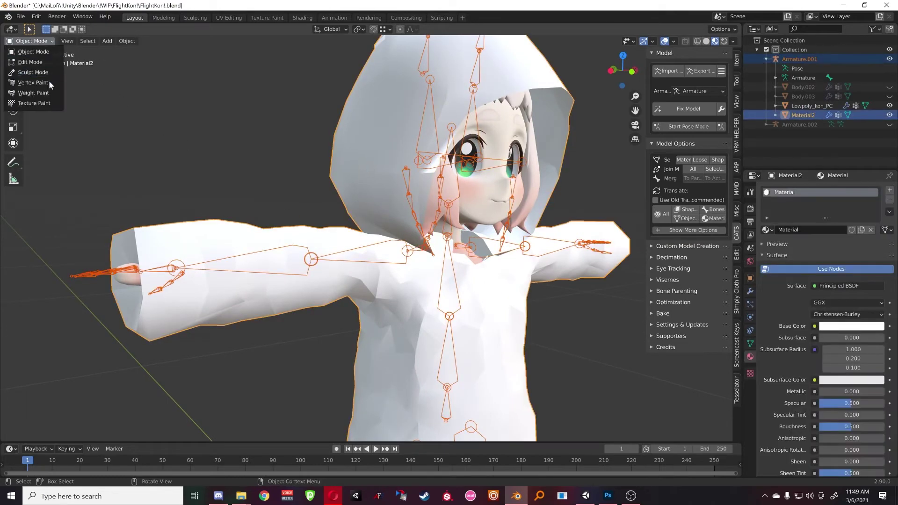
pyautogui.click(45, 93)
# - Activate the right arm bone and examine its influence on the sleeve, shoulder and hood
pyautogui.moveTo(464, 217)
pyautogui.mouseDown(button='middle')
pyautogui.moveTo(465, 241)
pyautogui.moveTo(475, 246)
pyautogui.moveTo(450, 206)
pyautogui.moveTo(394, 220)
pyautogui.moveTo(427, 210)
pyautogui.moveTo(445, 215)
pyautogui.mouseUp(button='middle')
pyautogui.scroll(2, 419, 203)
pyautogui.scroll(1, 429, 205)
pyautogui.keyDown('ctrl'); pyautogui.click(358, 205); pyautogui.keyUp('ctrl')
pyautogui.moveTo(374, 197); pyautogui.dragTo(521, 207, button='middle')
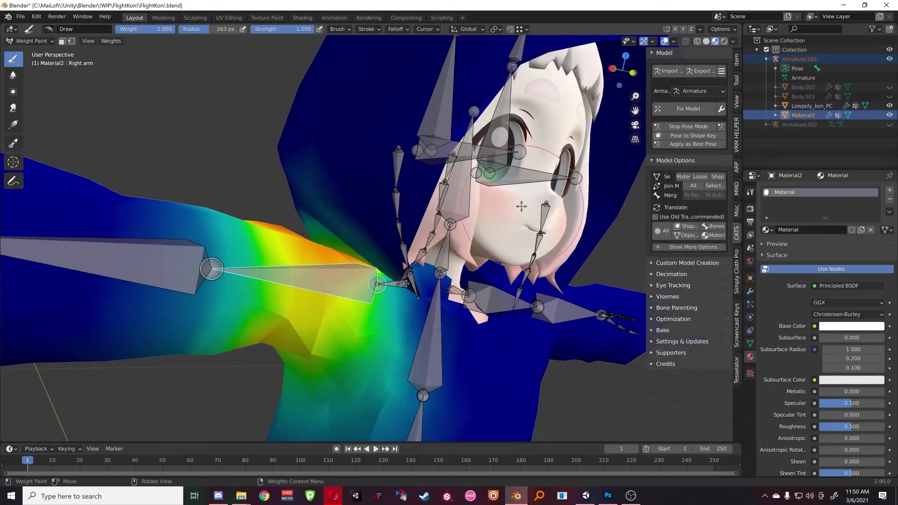
# - Activate the head bone and set the brush radius to 126 px
pyautogui.keyDown('shift'); pyautogui.click(463, 197); pyautogui.keyUp('shift')
pyautogui.scroll(2, 362, 195)
pyautogui.moveTo(362, 196); pyautogui.dragTo(341, 237, button='middle')
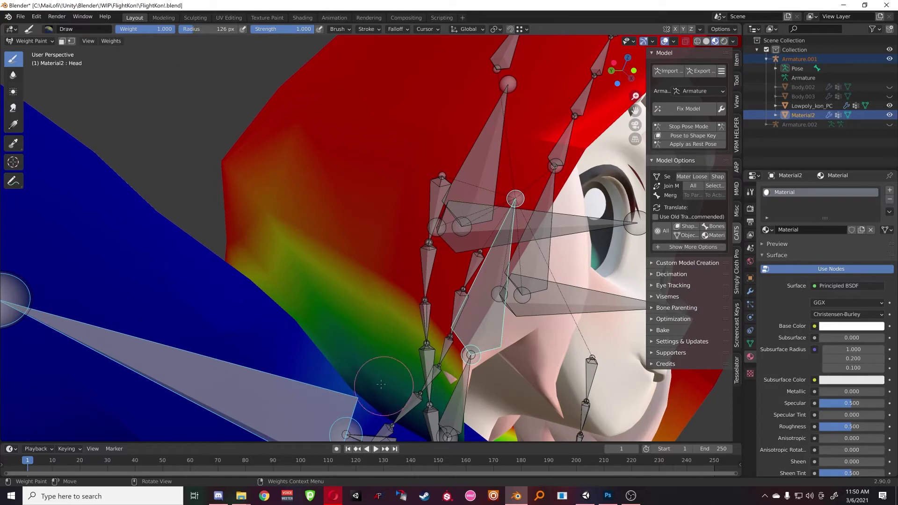
# - Examine the head bone's weights along the hood's lower edge in wireframe shading from the back and side
pyautogui.moveTo(288, 221); pyautogui.dragTo(306, 175, button='middle')
pyautogui.press('4')
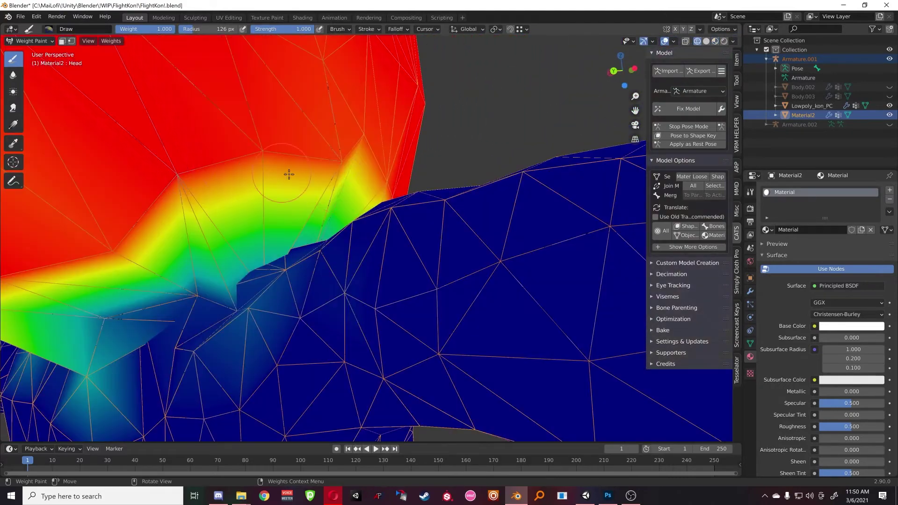
pyautogui.moveTo(327, 228); pyautogui.dragTo(567, 121, button='middle')
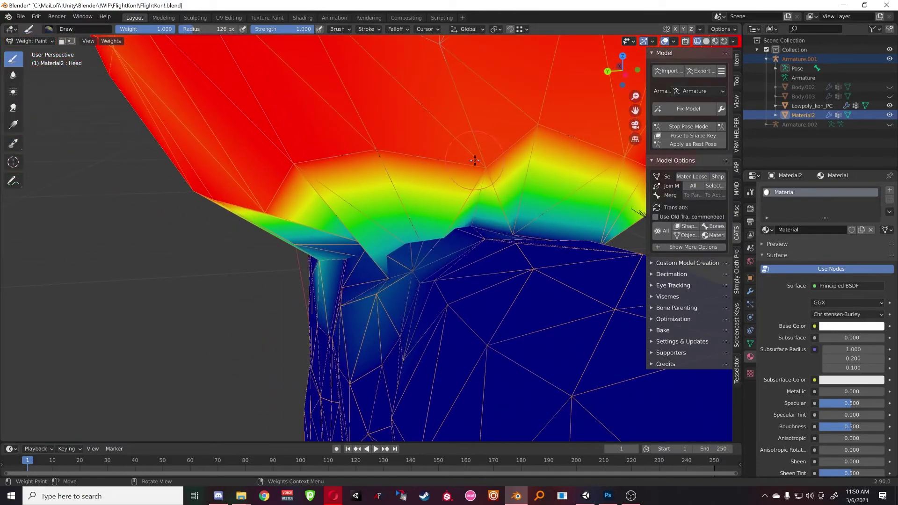
pyautogui.moveTo(307, 187); pyautogui.dragTo(543, 169, button='middle')
pyautogui.moveTo(570, 226); pyautogui.dragTo(630, 247, button='middle')
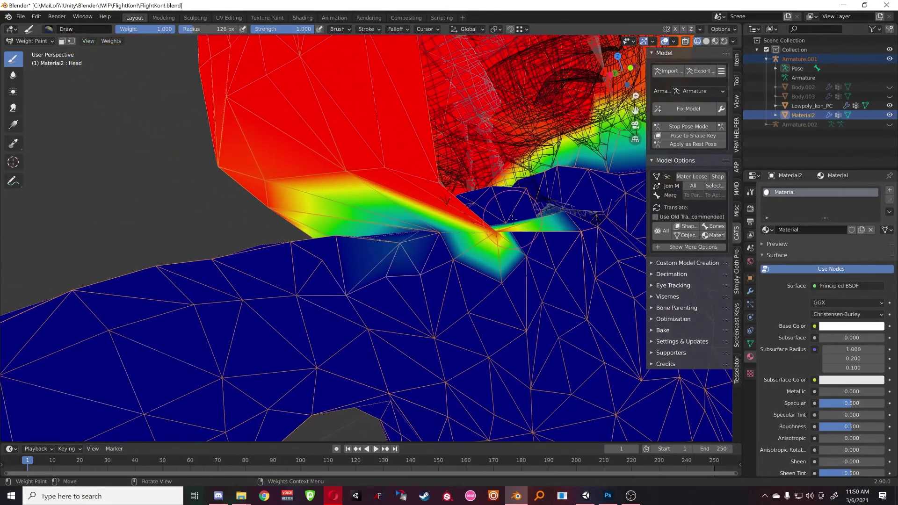
pyautogui.moveTo(430, 200)
pyautogui.mouseDown(button='middle')
pyautogui.moveTo(391, 200)
pyautogui.moveTo(388, 214)
pyautogui.moveTo(449, 196)
pyautogui.moveTo(252, 187)
pyautogui.moveTo(320, 170)
pyautogui.moveTo(307, 123)
pyautogui.moveTo(359, 142)
pyautogui.moveTo(244, 145)
pyautogui.moveTo(392, 130)
pyautogui.mouseUp(button='middle')
pyautogui.moveTo(454, 90)
pyautogui.mouseDown(button='middle')
pyautogui.moveTo(390, 148)
pyautogui.moveTo(397, 160)
pyautogui.moveTo(459, 167)
pyautogui.mouseUp(button='middle')
pyautogui.press('z')
pyautogui.moveTo(482, 230); pyautogui.dragTo(429, 213, button='middle')
pyautogui.moveTo(316, 214); pyautogui.dragTo(299, 215, button='middle')
# - Activate the left wrist bone and examine its weights around the end of the left sleeve
pyautogui.keyDown('shift'); pyautogui.moveTo(477, 243); pyautogui.dragTo(293, 253, button='middle'); pyautogui.keyUp('shift')
pyautogui.scroll(3, 318, 252)
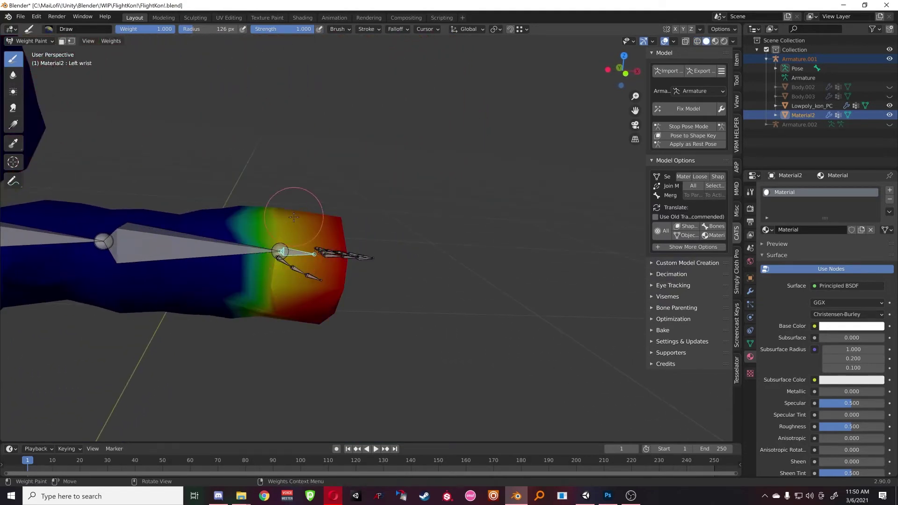
pyautogui.moveTo(316, 296); pyautogui.dragTo(302, 299, button='middle')
pyautogui.keyDown('shift'); pyautogui.moveTo(301, 300); pyautogui.dragTo(405, 259, button='middle'); pyautogui.keyUp('shift')
pyautogui.click(389, 304)
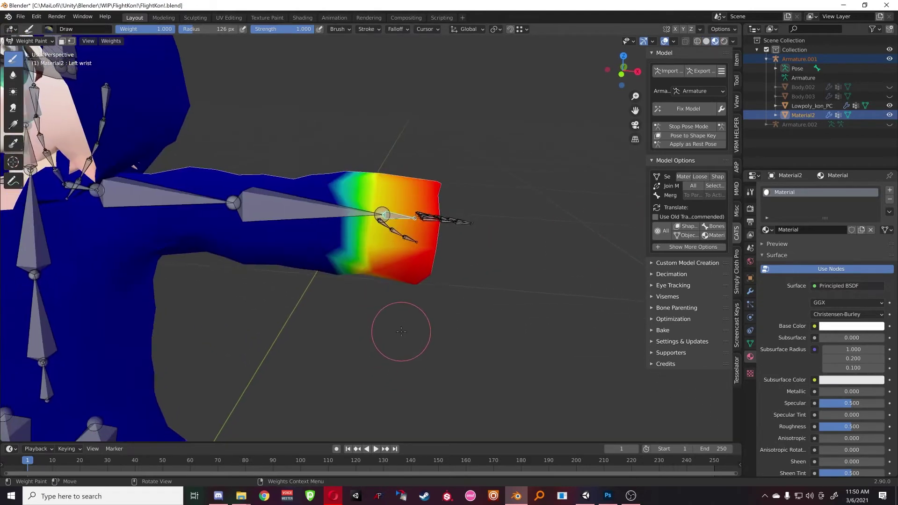
# - Try smearing the left wrist bone's weights on the left sleeve with the Smear brush at strength 1.000
pyautogui.scroll(-3, 415, 301)
pyautogui.scroll(1, 457, 275)
pyautogui.keyDown('shift'); pyautogui.moveTo(465, 267); pyautogui.dragTo(462, 249, button='middle'); pyautogui.keyUp('shift')
pyautogui.scroll(1, 460, 246)
pyautogui.keyDown('shift'); pyautogui.moveTo(405, 135); pyautogui.dragTo(415, 192, button='middle'); pyautogui.keyUp('shift')
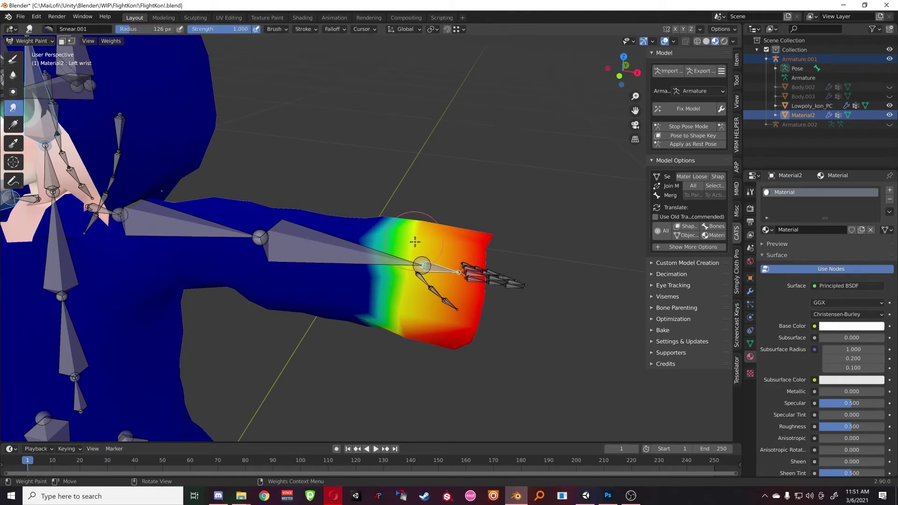
pyautogui.moveTo(437, 278); pyautogui.dragTo(330, 216)
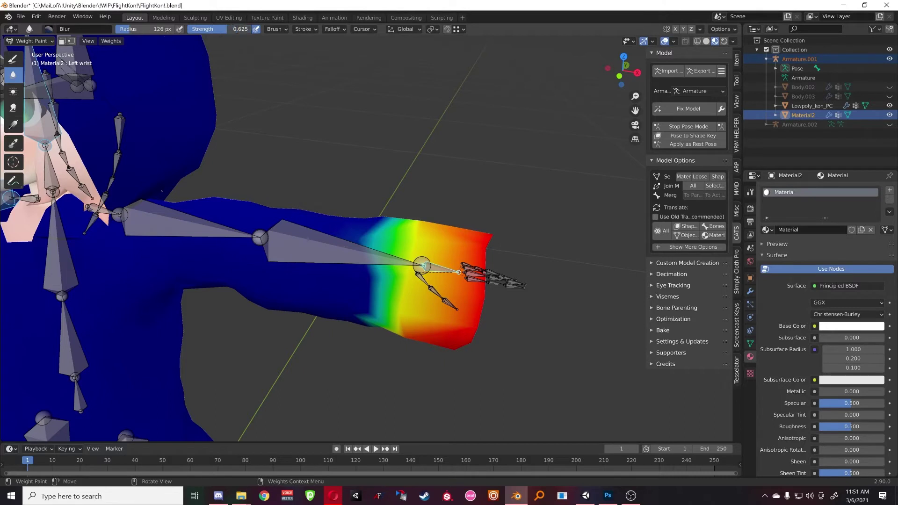
# - Blur the left wrist bone's weights around the left sleeve's end, raising the Blur strength to 0.852
pyautogui.moveTo(281, 70); pyautogui.dragTo(302, 71, button='middle')
pyautogui.moveTo(357, 263); pyautogui.dragTo(331, 257)
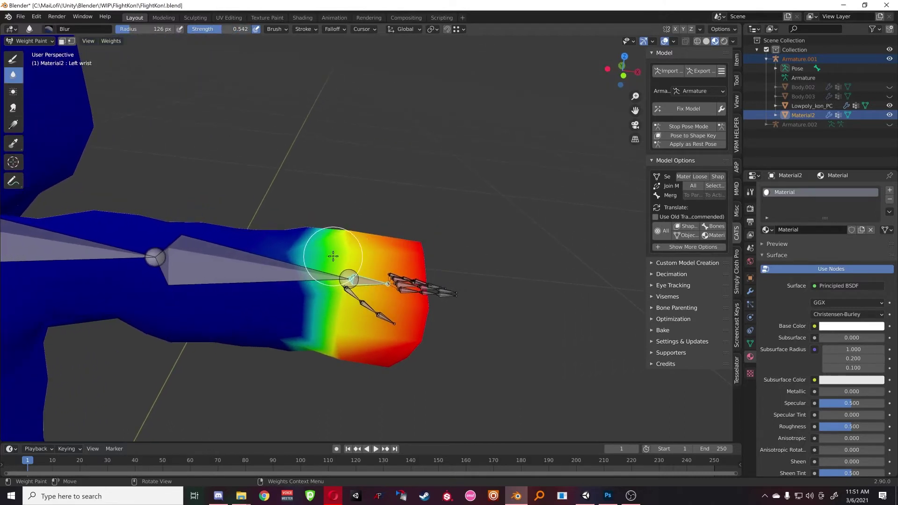
pyautogui.moveTo(303, 282); pyautogui.dragTo(352, 278, button='middle')
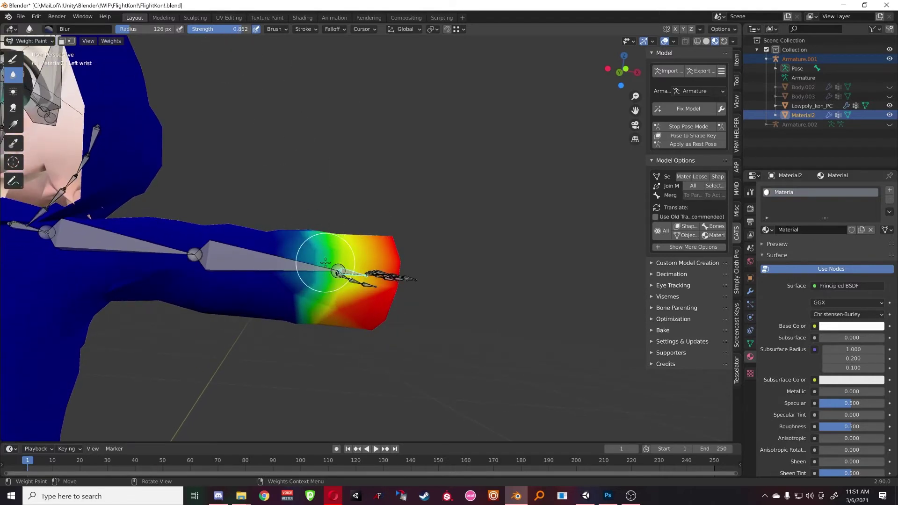
pyautogui.moveTo(309, 265); pyautogui.dragTo(394, 196, button='middle')
pyautogui.moveTo(436, 219); pyautogui.dragTo(419, 237, button='middle')
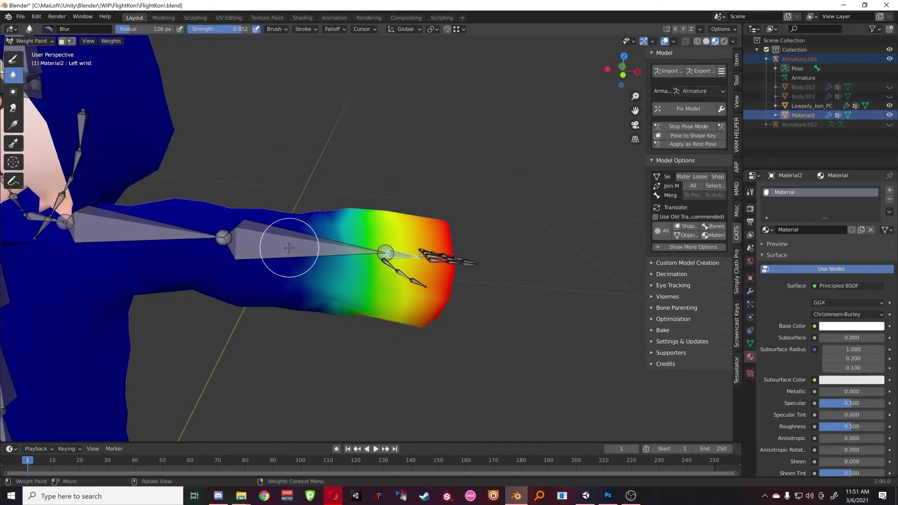
# - Examine the left elbow bone's weights along the left sleeve and reactivate the left wrist bone
pyautogui.keyDown('ctrl'); pyautogui.click(366, 252); pyautogui.keyUp('ctrl')
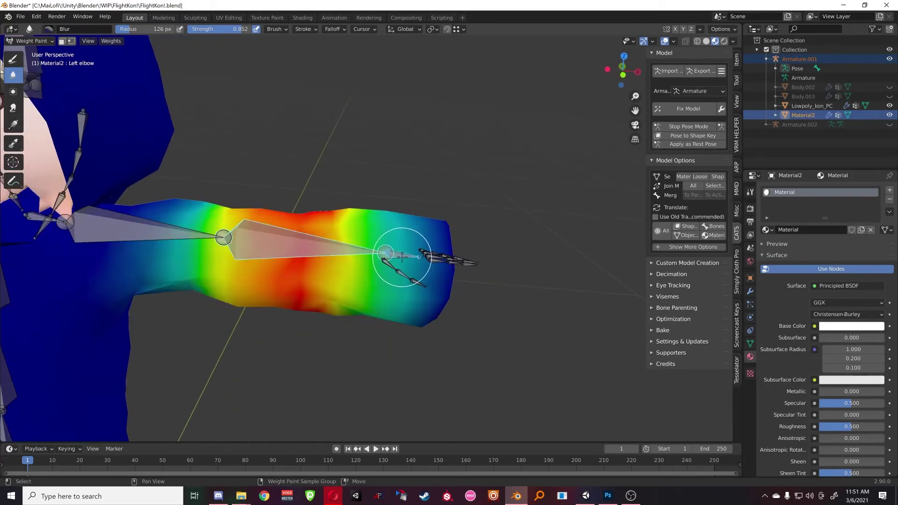
pyautogui.keyDown('ctrl'); pyautogui.click(426, 264); pyautogui.keyUp('ctrl')
pyautogui.moveTo(432, 252); pyautogui.dragTo(291, 238, button='middle')
# - Activate the right wrist bone and blur its weights around the right sleeve's end at strength 0.852
pyautogui.keyDown('ctrl'); pyautogui.click(245, 276); pyautogui.keyUp('ctrl')
pyautogui.scroll(-6, 291, 238)
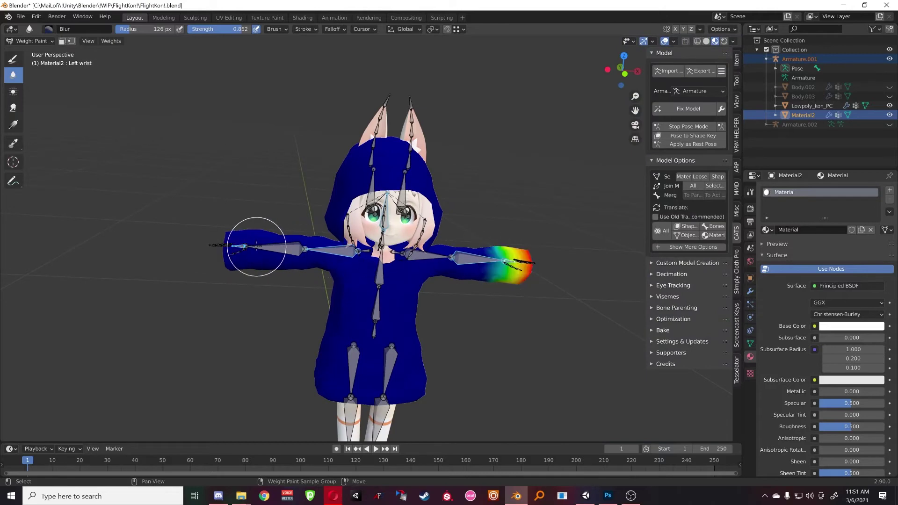
pyautogui.scroll(5, 261, 267)
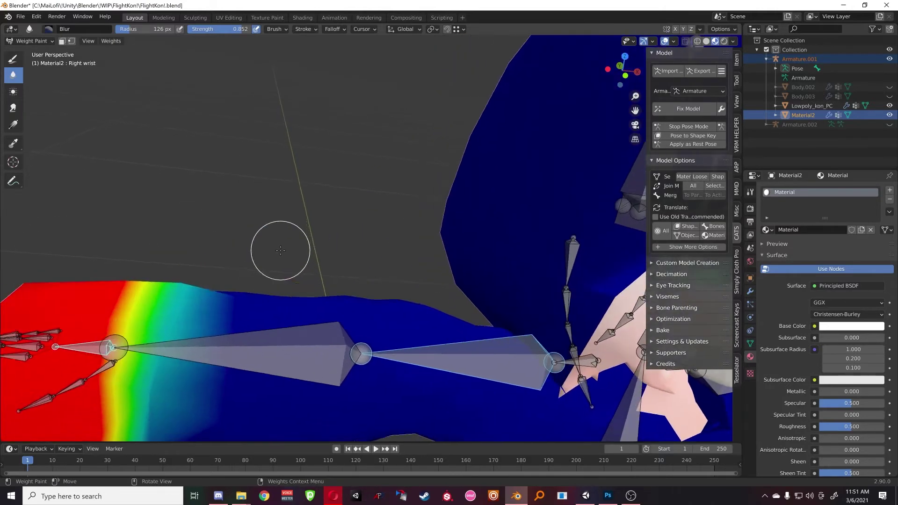
pyautogui.moveTo(280, 251); pyautogui.dragTo(344, 258, button='middle')
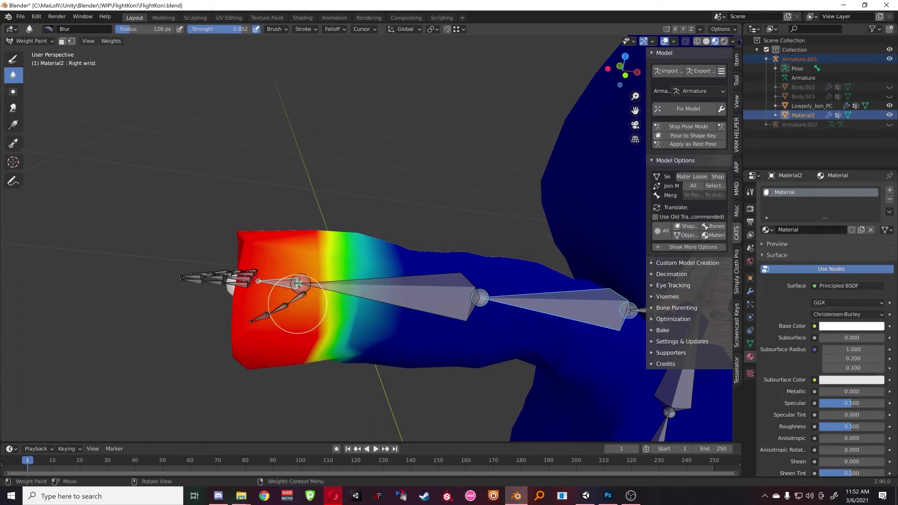
pyautogui.moveTo(303, 238); pyautogui.dragTo(358, 277, button='middle')
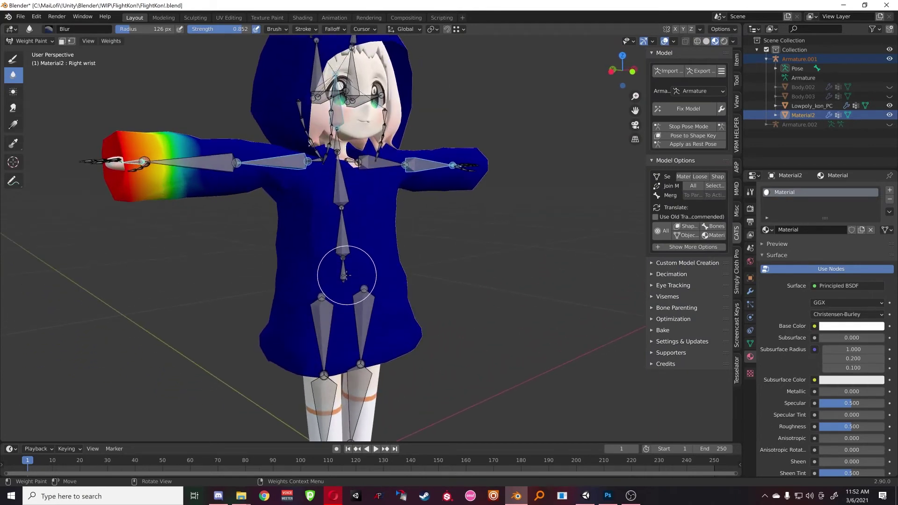
# - Compare the hips and spine bones' weights on the hoodie's torso, leaving the hips bone active
pyautogui.keyDown('ctrl'); pyautogui.click(344, 274); pyautogui.keyUp('ctrl')
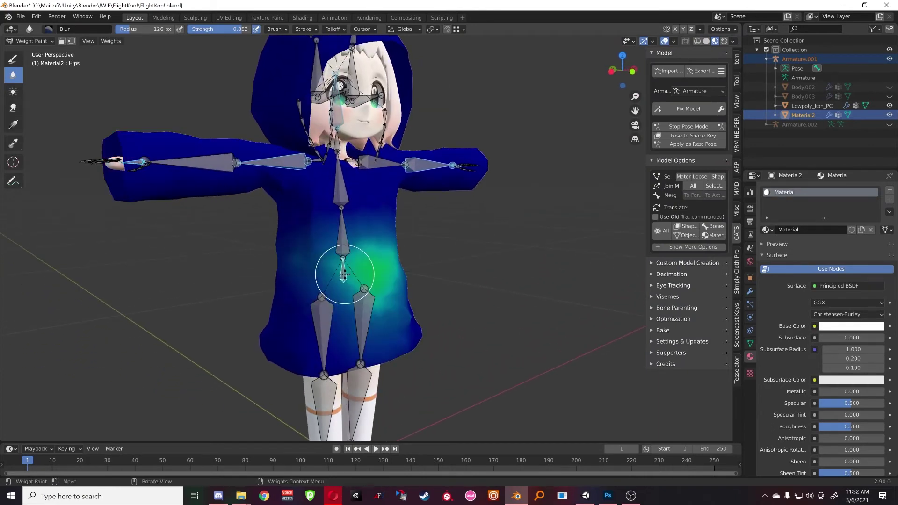
pyautogui.keyDown('ctrl'); pyautogui.click(346, 244); pyautogui.keyUp('ctrl')
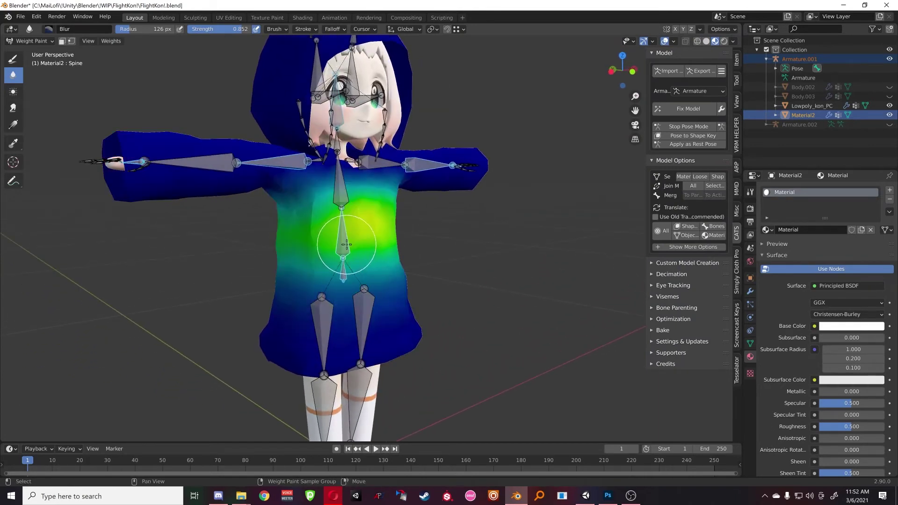
pyautogui.keyDown('ctrl'); pyautogui.click(342, 269); pyautogui.keyUp('ctrl')
pyautogui.moveTo(264, 133); pyautogui.dragTo(279, 143, button='middle')
pyautogui.moveTo(351, 271)
pyautogui.mouseDown(button='middle')
pyautogui.moveTo(359, 258)
pyautogui.moveTo(255, 156)
pyautogui.moveTo(433, 248)
pyautogui.moveTo(342, 231)
pyautogui.mouseUp(button='middle')
pyautogui.scroll(1, 359, 258)
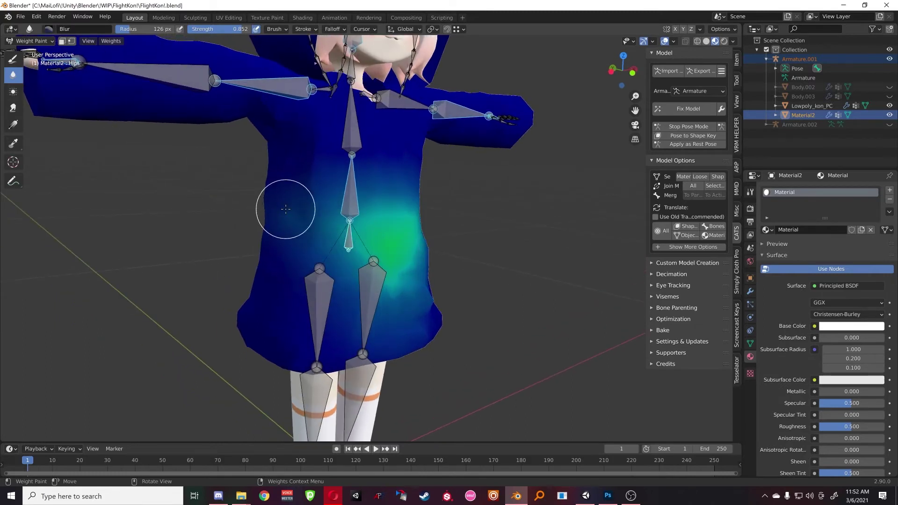
# - Try painting the hips bone's weights across the hoodie's waist with the Draw brush at weight 1.000, and undo the stroke
pyautogui.click(12, 59)
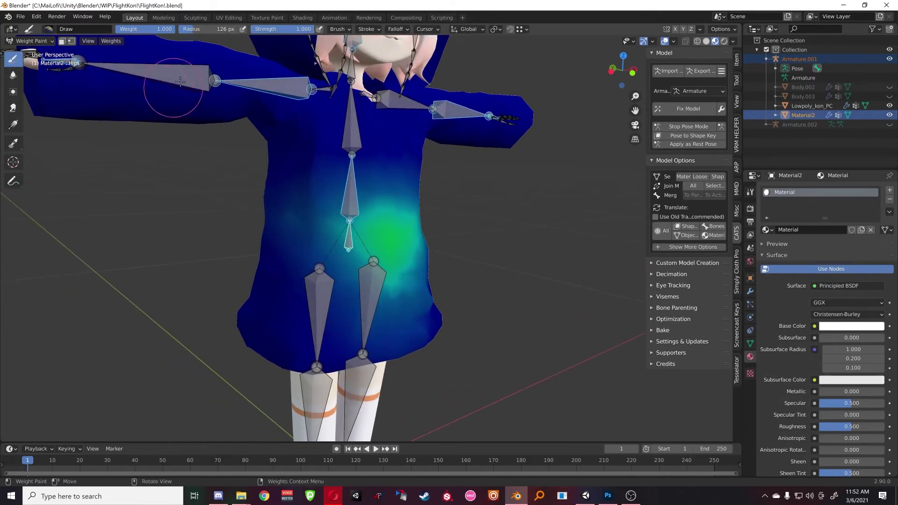
pyautogui.moveTo(399, 235); pyautogui.dragTo(243, 237)
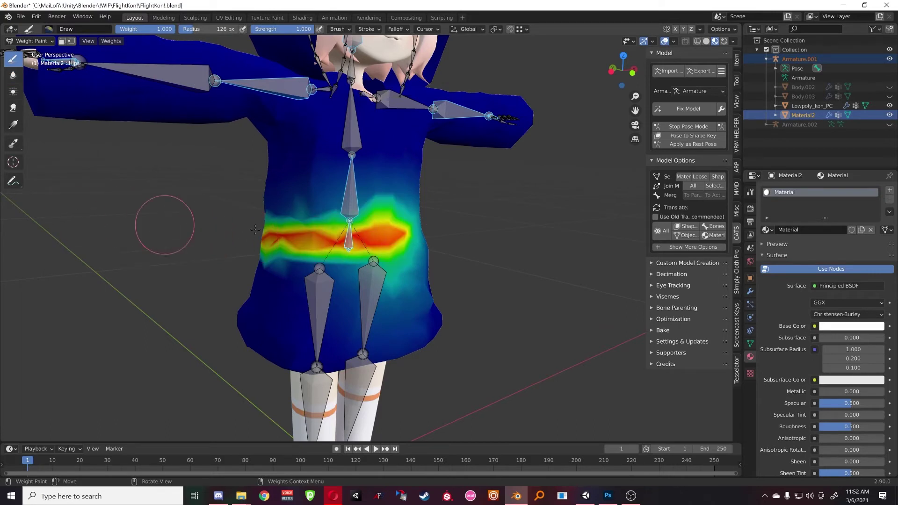
pyautogui.hotkey('ctrl', 'z')
# - Set the Draw brush to weight 0.108, strength 0.231 and radius 194 px for the hips weights
pyautogui.scroll(5, 379, 238)
pyautogui.scroll(-3, 384, 234)
pyautogui.moveTo(389, 225); pyautogui.dragTo(434, 229, button='middle')
pyautogui.moveTo(292, 172); pyautogui.dragTo(156, 30, button='middle')
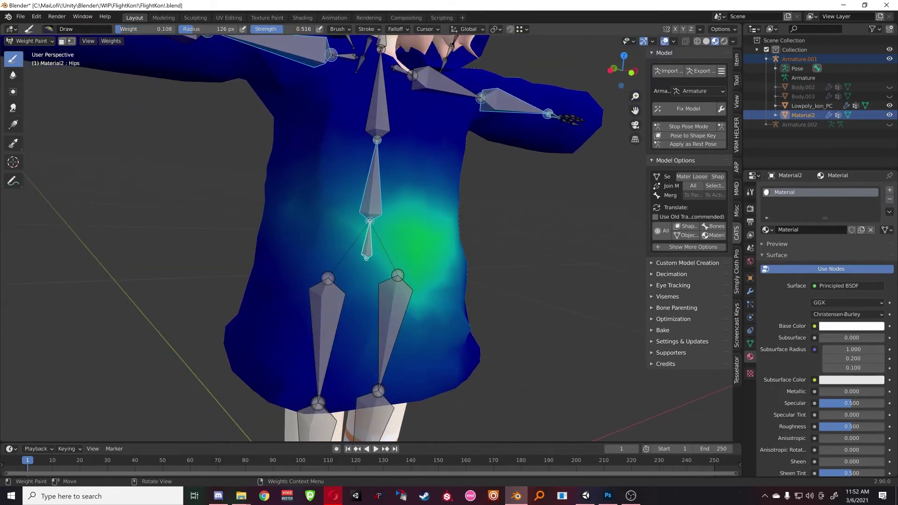
pyautogui.moveTo(447, 262)
pyautogui.mouseDown(button='middle')
pyautogui.moveTo(407, 245)
pyautogui.moveTo(409, 233)
pyautogui.mouseUp(button='middle')
pyautogui.scroll(-1, 410, 232)
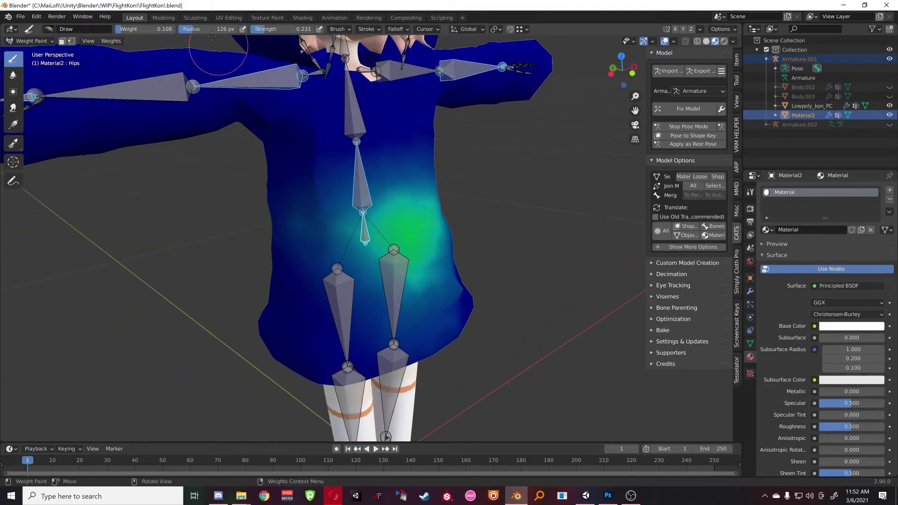
pyautogui.moveTo(337, 157); pyautogui.dragTo(397, 227, button='middle')
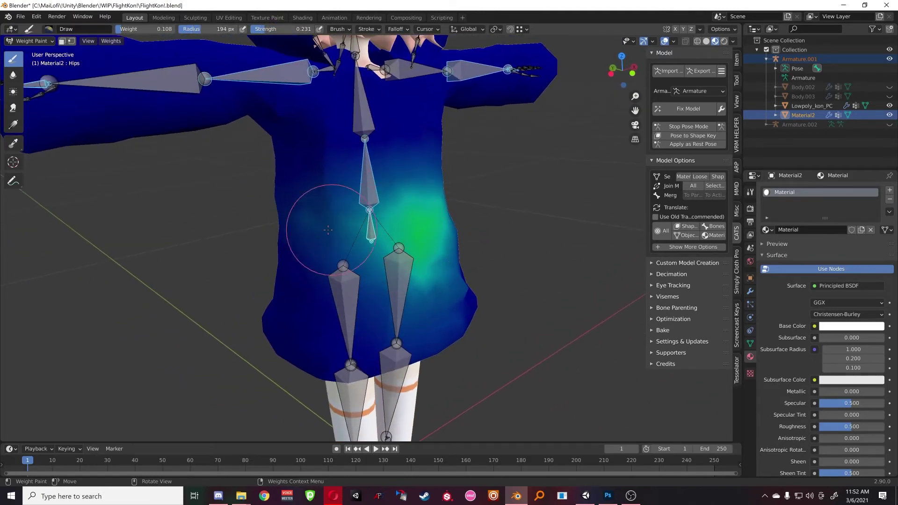
# - Paint the hips bone's weights around the hoodie's waist, raising the Draw brush weight to 0.285
pyautogui.moveTo(325, 229)
pyautogui.mouseDown(button='middle')
pyautogui.moveTo(290, 220)
pyautogui.moveTo(410, 239)
pyautogui.mouseUp(button='middle')
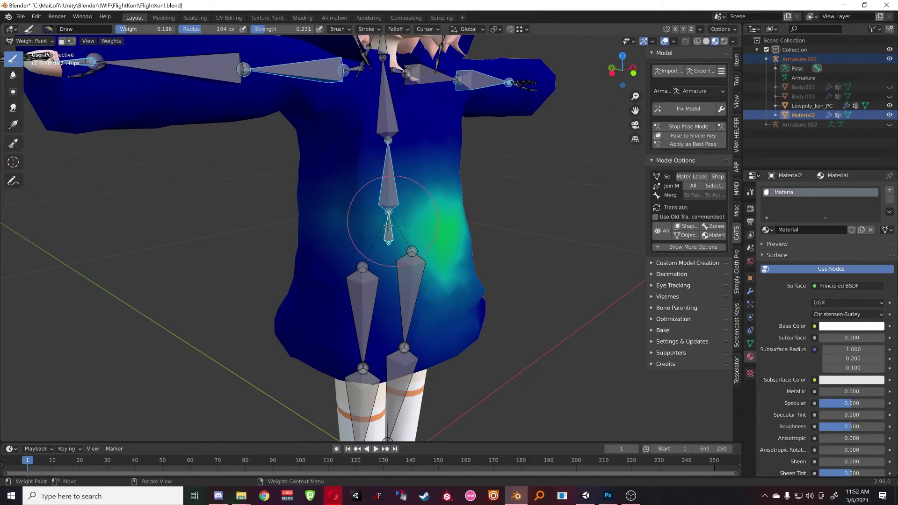
pyautogui.moveTo(389, 231); pyautogui.dragTo(419, 237, button='middle')
pyautogui.moveTo(321, 226)
pyautogui.mouseDown(button='middle')
pyautogui.moveTo(401, 221)
pyautogui.moveTo(345, 220)
pyautogui.moveTo(372, 212)
pyautogui.moveTo(363, 225)
pyautogui.moveTo(363, 209)
pyautogui.moveTo(382, 220)
pyautogui.moveTo(367, 205)
pyautogui.moveTo(361, 230)
pyautogui.moveTo(411, 237)
pyautogui.moveTo(423, 251)
pyautogui.moveTo(435, 226)
pyautogui.moveTo(441, 260)
pyautogui.moveTo(532, 201)
pyautogui.moveTo(461, 198)
pyautogui.moveTo(457, 234)
pyautogui.mouseUp(button='middle')
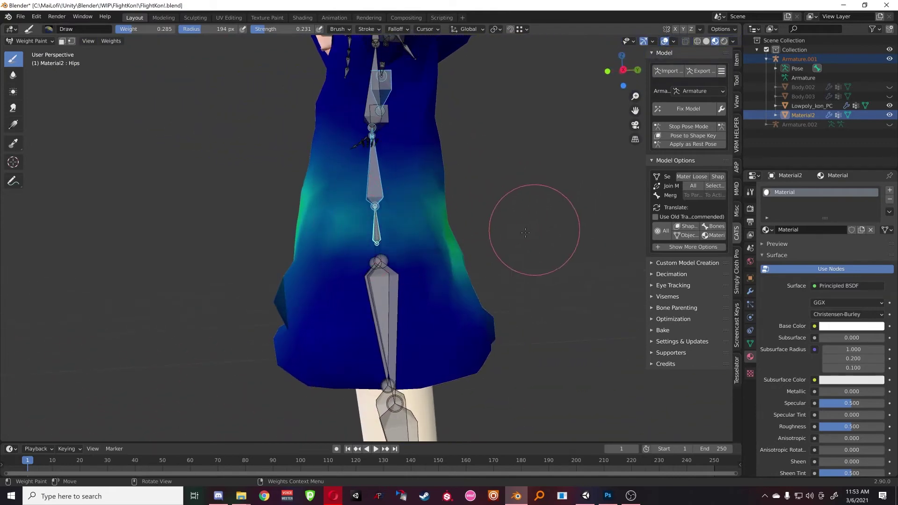
pyautogui.moveTo(521, 234)
pyautogui.mouseDown(button='middle')
pyautogui.moveTo(465, 231)
pyautogui.moveTo(473, 219)
pyautogui.moveTo(446, 184)
pyautogui.moveTo(489, 214)
pyautogui.moveTo(491, 199)
pyautogui.moveTo(423, 177)
pyautogui.moveTo(369, 193)
pyautogui.moveTo(398, 198)
pyautogui.moveTo(371, 206)
pyautogui.moveTo(567, 236)
pyautogui.moveTo(558, 235)
pyautogui.mouseUp(button='middle')
# - Test the hoodie's deformation by rotating the right leg bone -78.5° and 36.1° in Pose Mode, and return to Object Mode
pyautogui.click(680, 127)
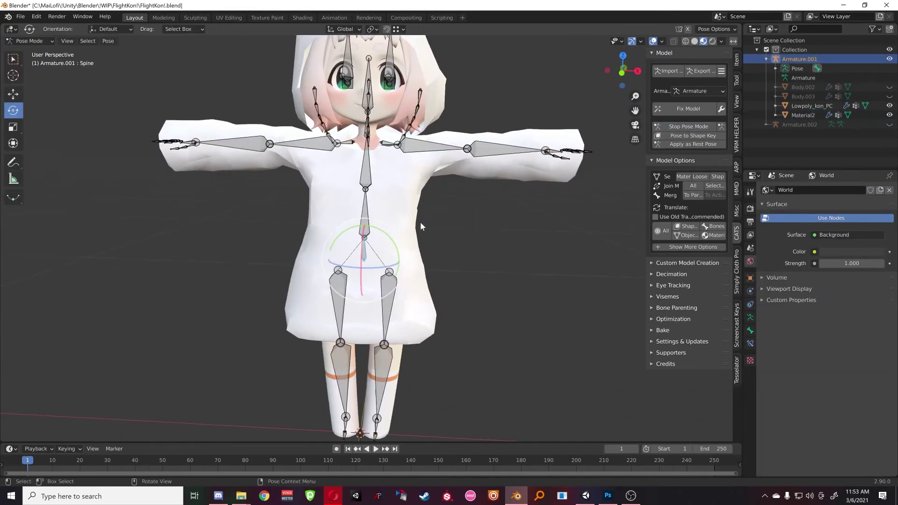
pyautogui.moveTo(419, 228); pyautogui.dragTo(344, 214, button='middle')
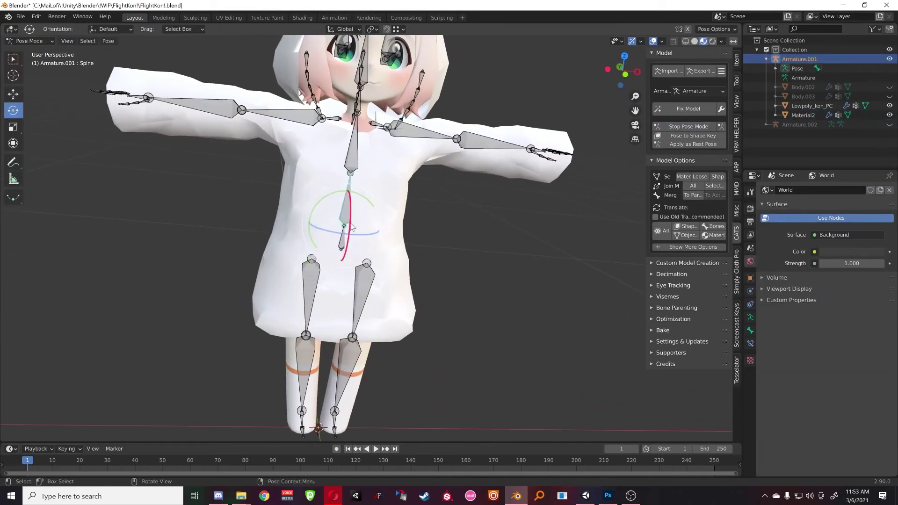
pyautogui.click(310, 288)
pyautogui.moveTo(310, 288); pyautogui.dragTo(326, 304, button='middle')
pyautogui.moveTo(325, 300); pyautogui.dragTo(344, 267)
pyautogui.moveTo(343, 266); pyautogui.dragTo(303, 267, button='middle')
pyautogui.keyDown('shift'); pyautogui.moveTo(304, 266); pyautogui.dragTo(531, 170, button='middle'); pyautogui.keyUp('shift')
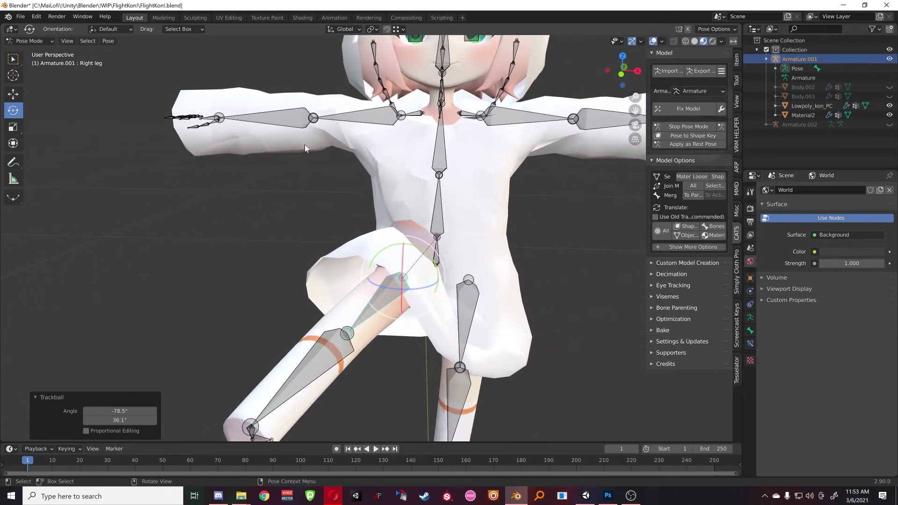
pyautogui.click(36, 43)
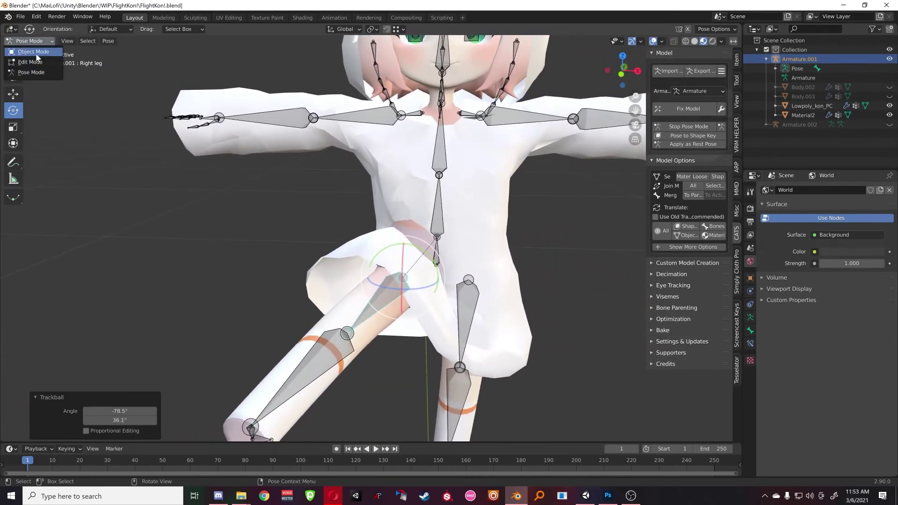
pyautogui.click(35, 52)
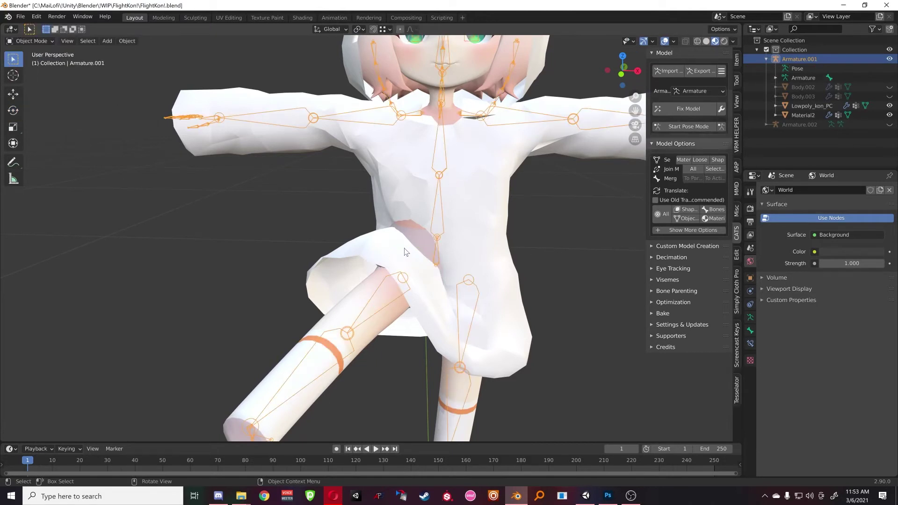
pyautogui.scroll(-2, 406, 253)
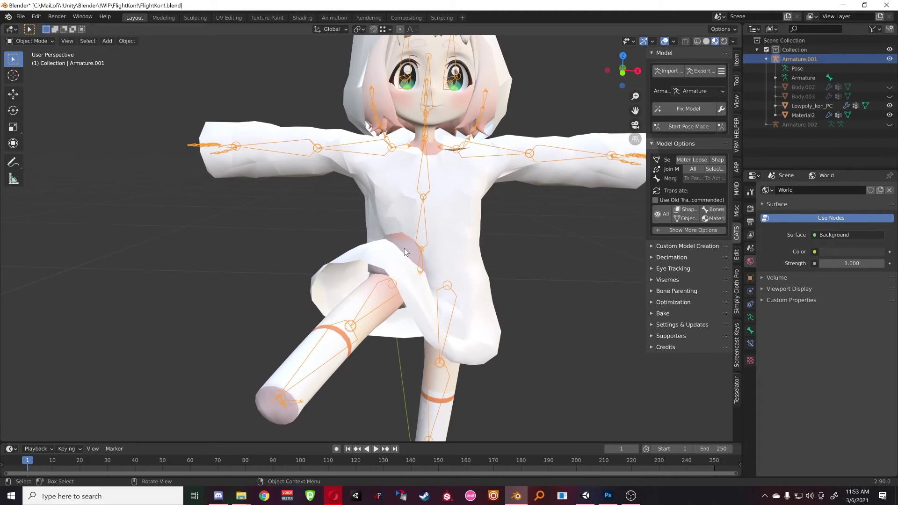
# - Restart the pose, rotate both the right and left leg bones forward, and return to Object Mode
pyautogui.click(678, 127)
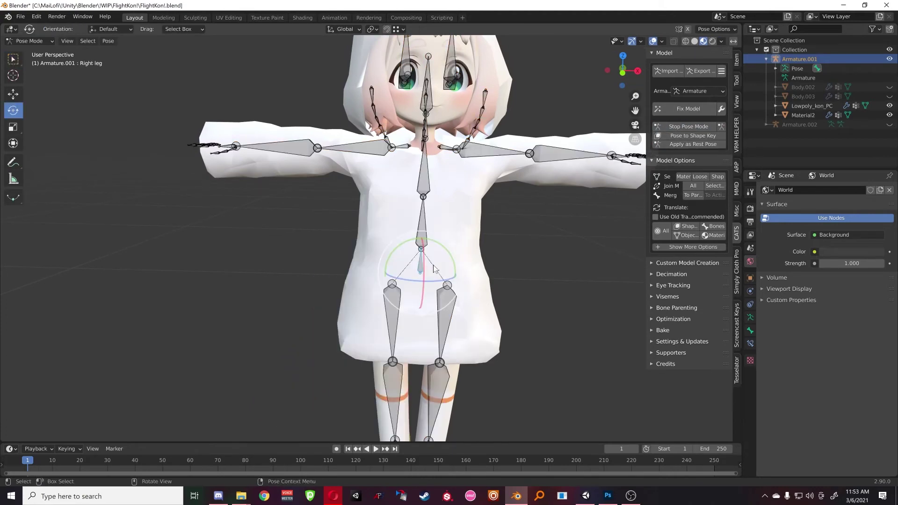
pyautogui.scroll(3, 394, 313)
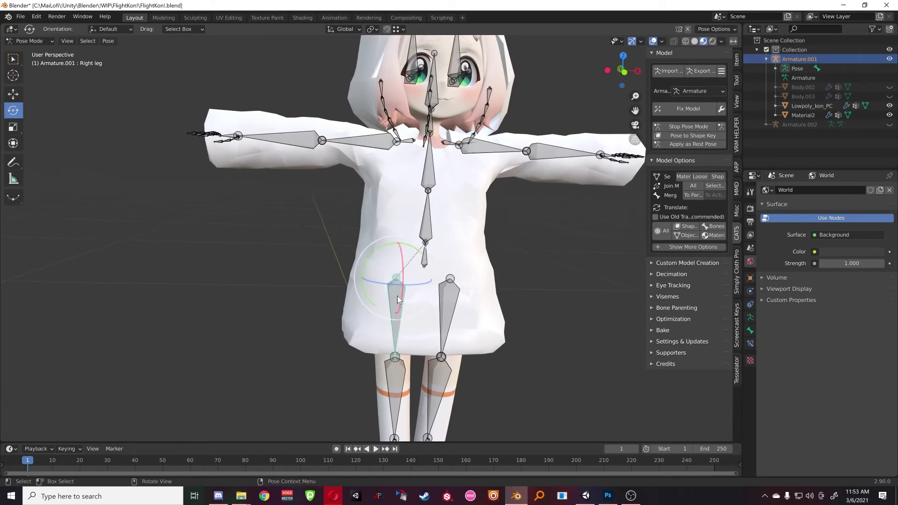
pyautogui.moveTo(394, 293); pyautogui.dragTo(402, 266)
pyautogui.moveTo(402, 266); pyautogui.dragTo(374, 310, button='middle')
pyautogui.click(374, 310)
pyautogui.moveTo(385, 296); pyautogui.dragTo(392, 272)
pyautogui.keyDown('shift'); pyautogui.moveTo(393, 272); pyautogui.dragTo(568, 246, button='middle'); pyautogui.keyUp('shift')
pyautogui.scroll(2, 463, 281)
pyautogui.moveTo(376, 293); pyautogui.dragTo(346, 287, button='middle')
pyautogui.click(38, 43)
pyautogui.click(35, 52)
pyautogui.moveTo(360, 236)
pyautogui.mouseDown(button='middle')
pyautogui.moveTo(332, 226)
pyautogui.moveTo(373, 243)
pyautogui.mouseUp(button='middle')
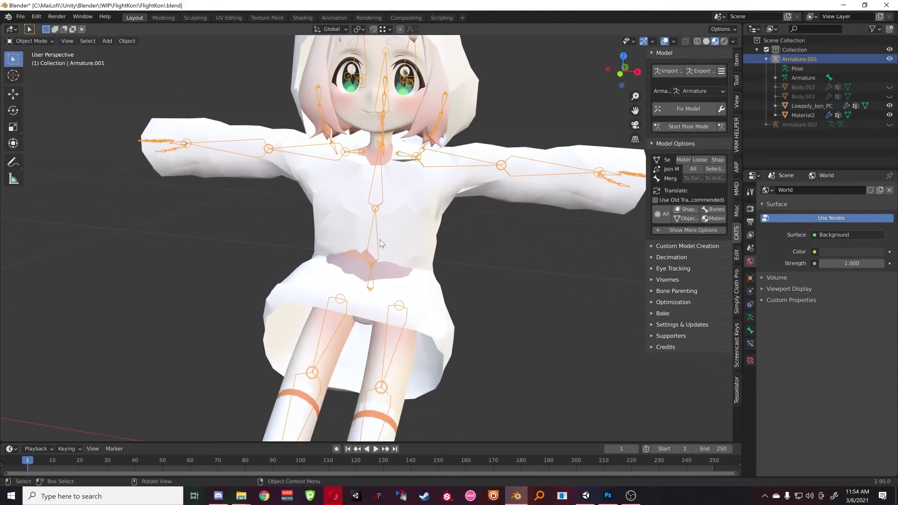
# - Select the hoodie mesh, enter Weight Paint and activate the spine bone
pyautogui.click(405, 231)
pyautogui.click(34, 42)
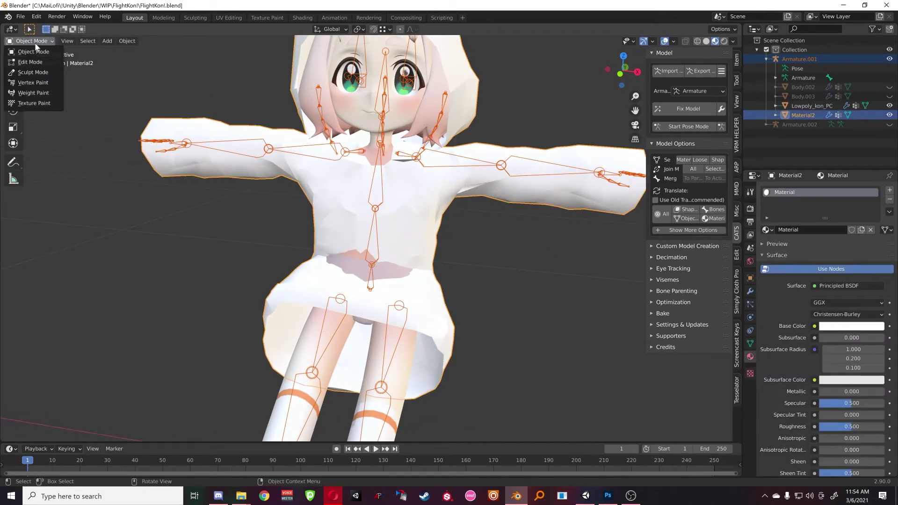
pyautogui.click(32, 92)
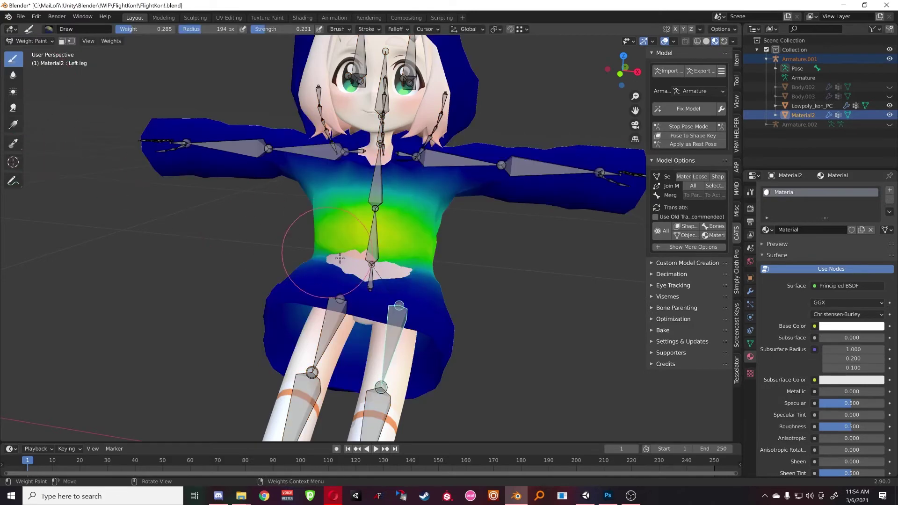
pyautogui.scroll(4, 362, 271)
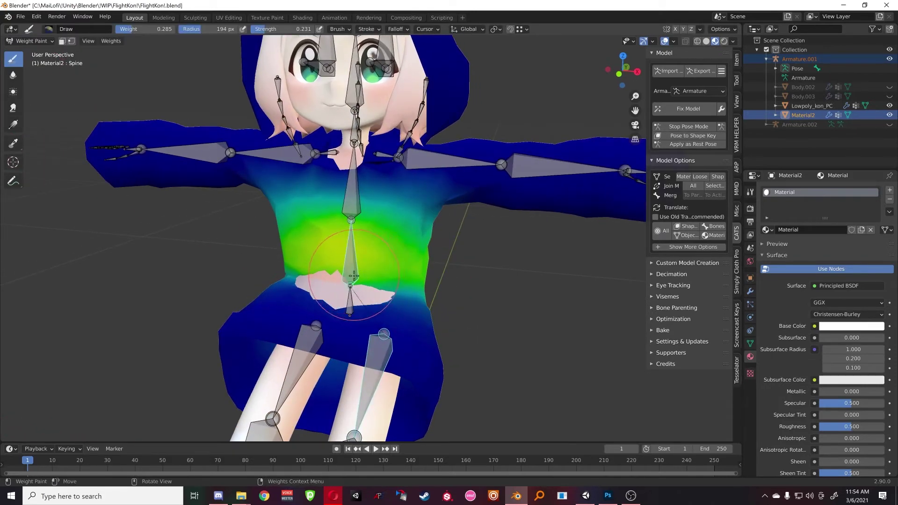
pyautogui.keyDown('ctrl'); pyautogui.click(350, 297); pyautogui.keyUp('ctrl')
pyautogui.keyDown('ctrl'); pyautogui.click(352, 275); pyautogui.keyUp('ctrl')
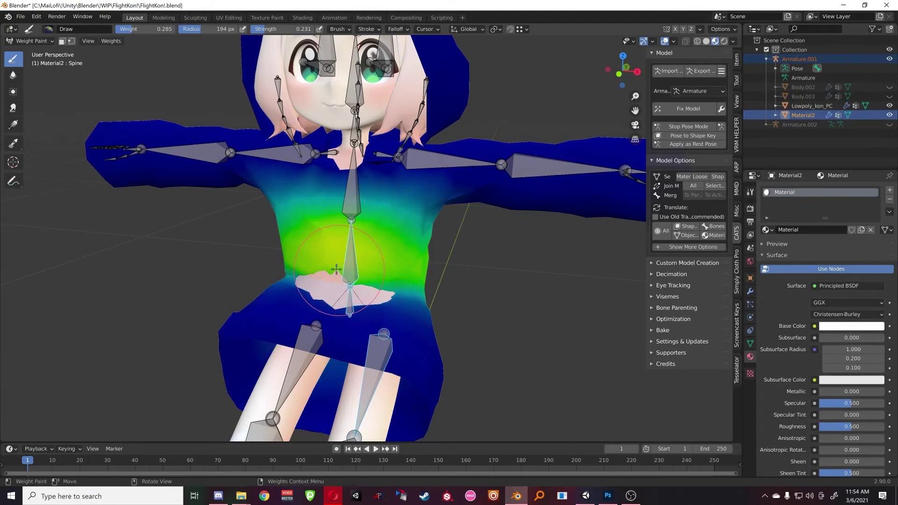
# - Paint the spine bone's weights over the clipping area at the front waist with the Draw brush at weight 0.754
pyautogui.scroll(3, 369, 279)
pyautogui.moveTo(44, 76); pyautogui.dragTo(197, 58, button='middle')
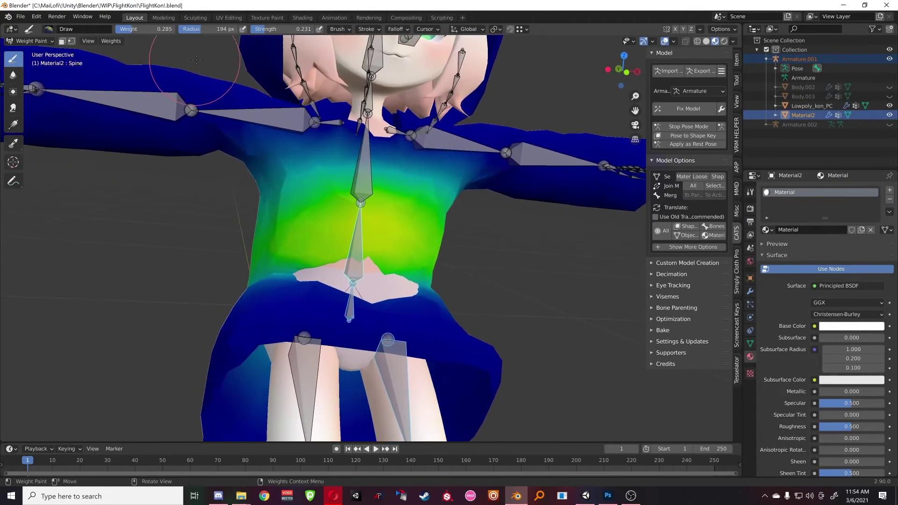
pyautogui.moveTo(364, 257); pyautogui.dragTo(328, 266)
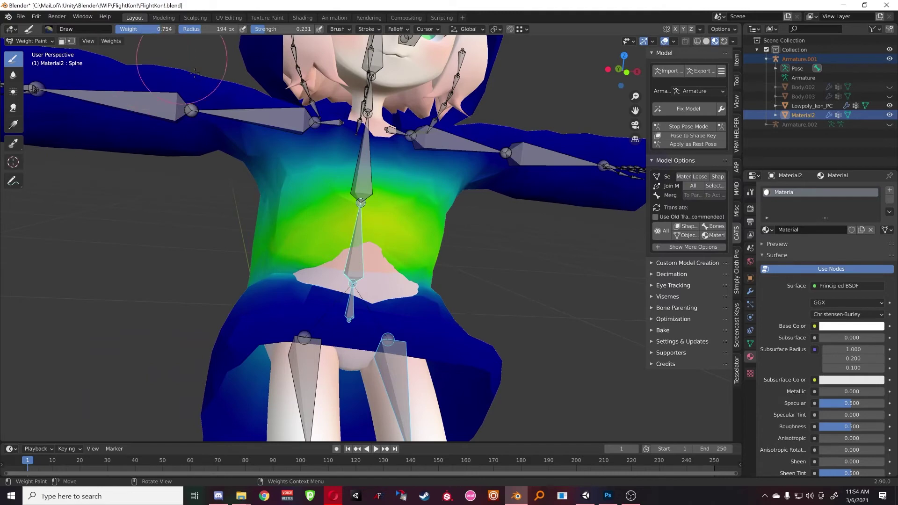
pyautogui.moveTo(343, 257); pyautogui.dragTo(390, 272)
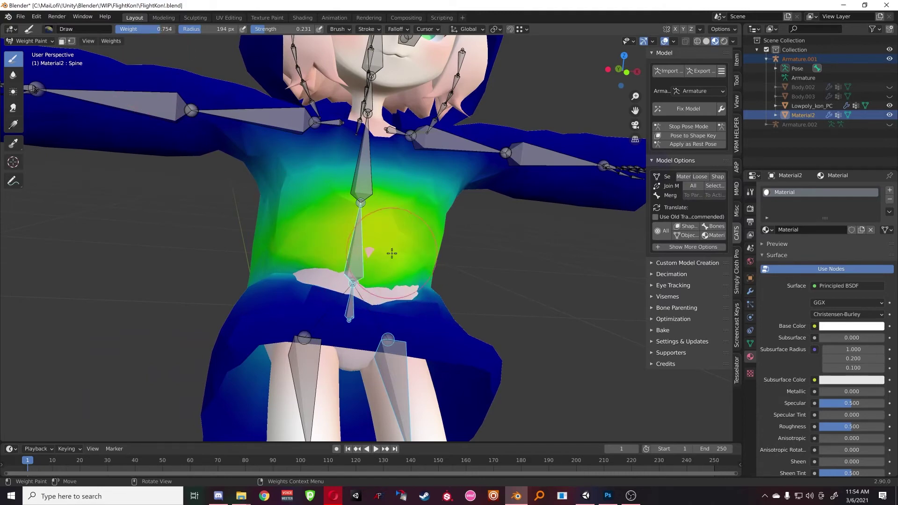
pyautogui.moveTo(371, 260)
pyautogui.mouseDown(button='middle')
pyautogui.moveTo(371, 301)
pyautogui.moveTo(445, 251)
pyautogui.mouseUp(button='middle')
pyautogui.moveTo(407, 220)
pyautogui.mouseDown(button='middle')
pyautogui.moveTo(289, 194)
pyautogui.moveTo(160, 80)
pyautogui.mouseUp(button='middle')
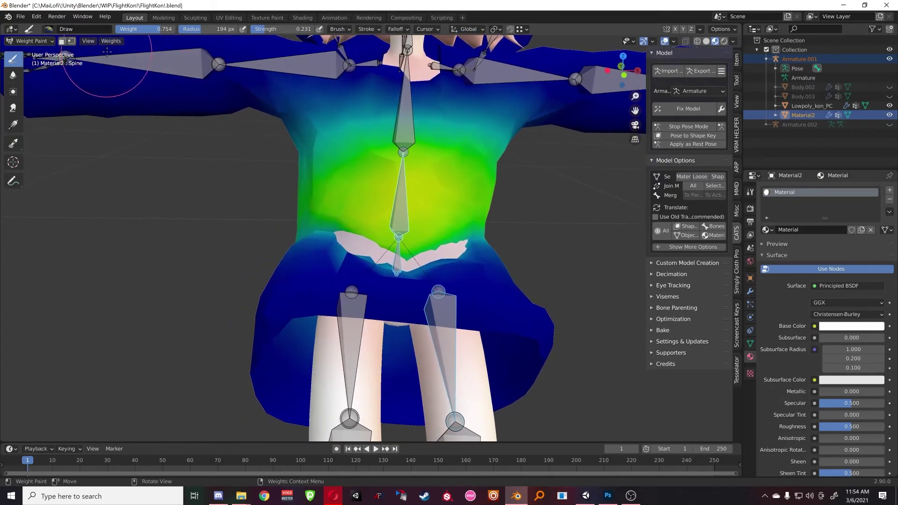
pyautogui.moveTo(385, 225); pyautogui.dragTo(394, 233, button='middle')
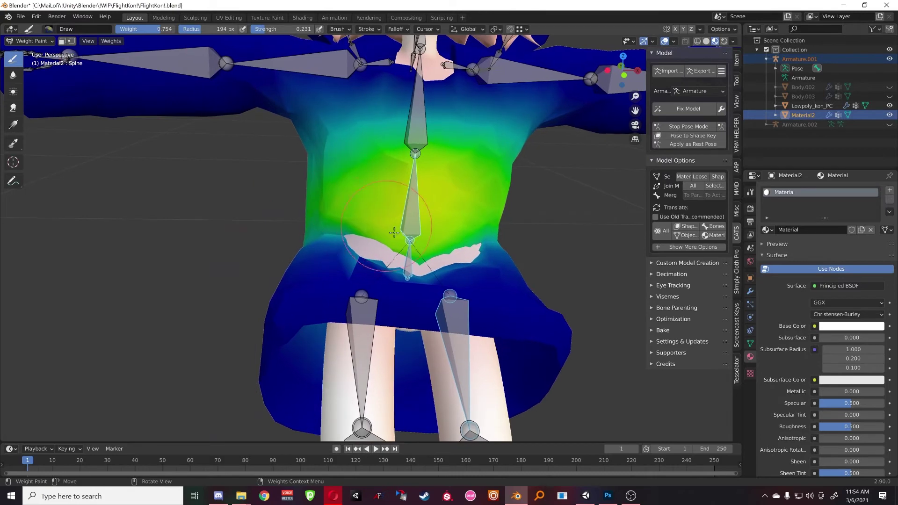
# - Activate the hips bone and examine its weights around the clipping area at the waist
pyautogui.keyDown('ctrl'); pyautogui.click(407, 263); pyautogui.keyUp('ctrl')
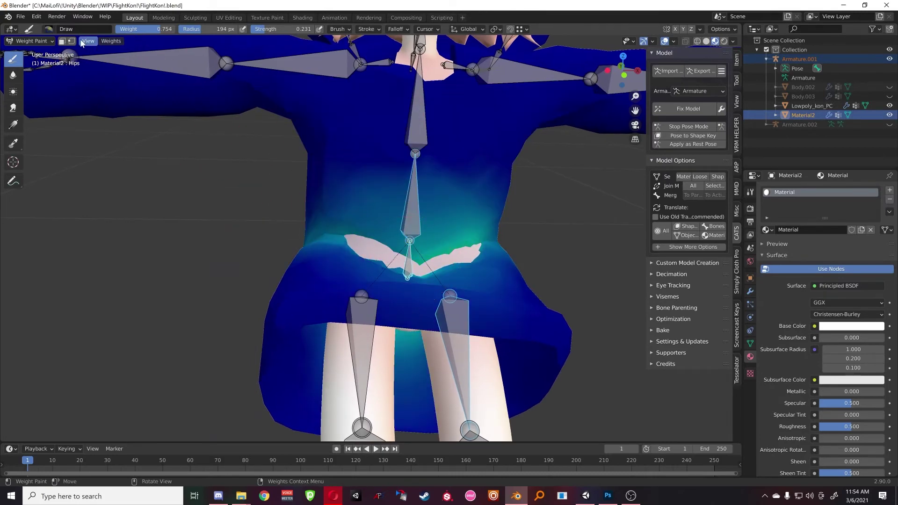
pyautogui.moveTo(408, 204); pyautogui.dragTo(414, 208, button='middle')
pyautogui.moveTo(438, 261)
pyautogui.mouseDown(button='middle')
pyautogui.moveTo(485, 275)
pyautogui.moveTo(411, 256)
pyautogui.moveTo(381, 236)
pyautogui.moveTo(444, 227)
pyautogui.moveTo(491, 261)
pyautogui.mouseUp(button='middle')
pyautogui.scroll(5, 493, 280)
pyautogui.moveTo(495, 291)
pyautogui.mouseDown(button='middle')
pyautogui.moveTo(505, 297)
pyautogui.moveTo(488, 280)
pyautogui.moveTo(482, 299)
pyautogui.moveTo(415, 308)
pyautogui.mouseUp(button='middle')
# - Try painting the spine bone's weights lower across the waist gap at weight 0.754, and undo the stroke
pyautogui.keyDown('ctrl'); pyautogui.click(410, 309); pyautogui.keyUp('ctrl')
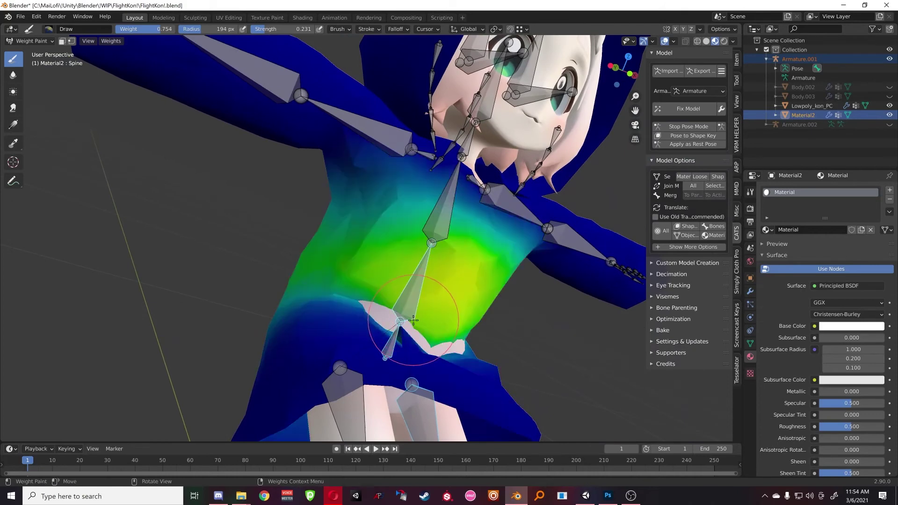
pyautogui.moveTo(383, 316); pyautogui.dragTo(398, 333)
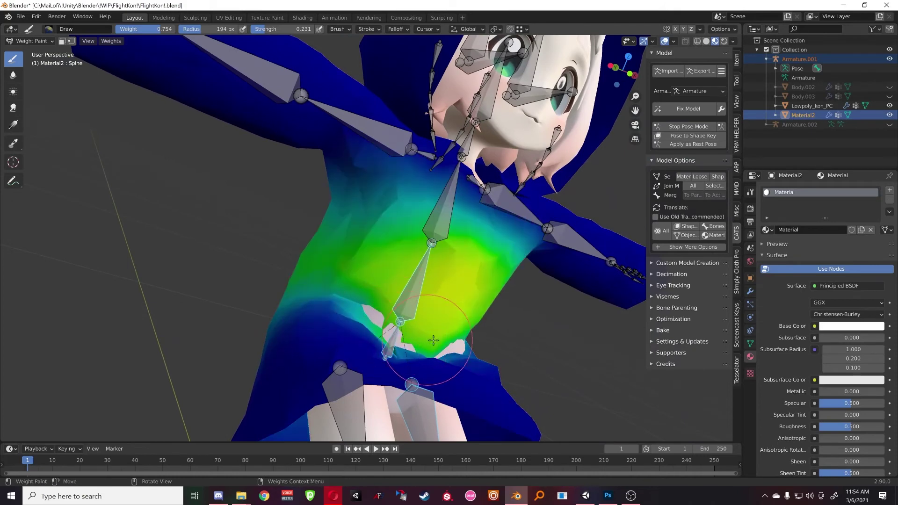
pyautogui.hotkey('ctrl', 'z')
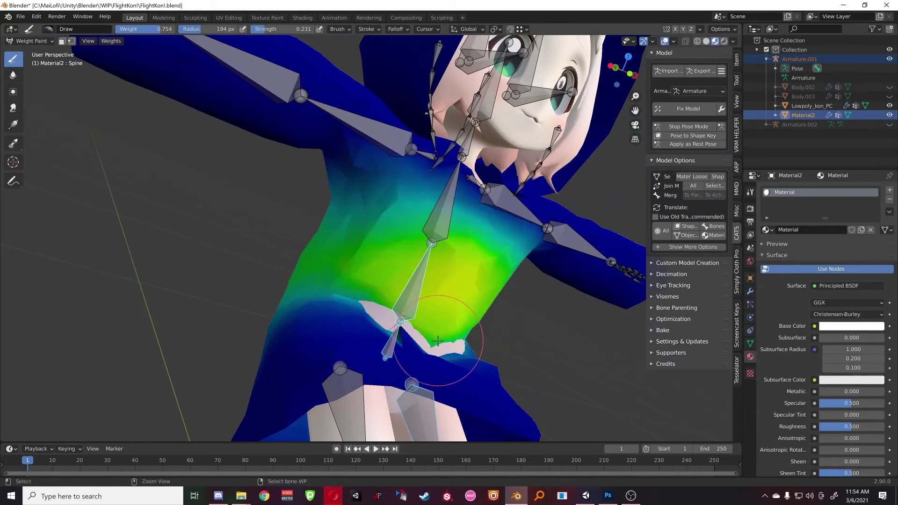
# - Activate the left leg bone and paint its weights at the hoodie's front waist with Draw brush weight 1.000
pyautogui.moveTo(494, 349); pyautogui.dragTo(481, 350, button='middle')
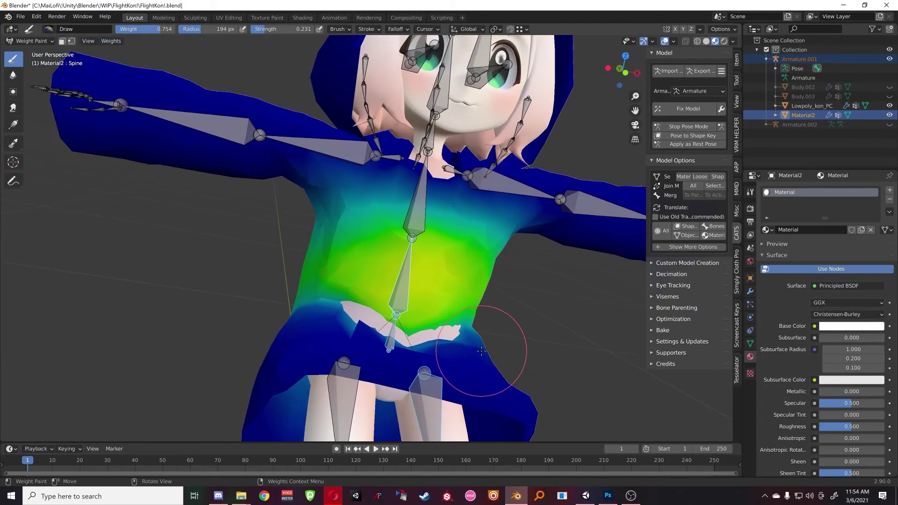
pyautogui.keyDown('ctrl'); pyautogui.click(497, 355); pyautogui.keyUp('ctrl')
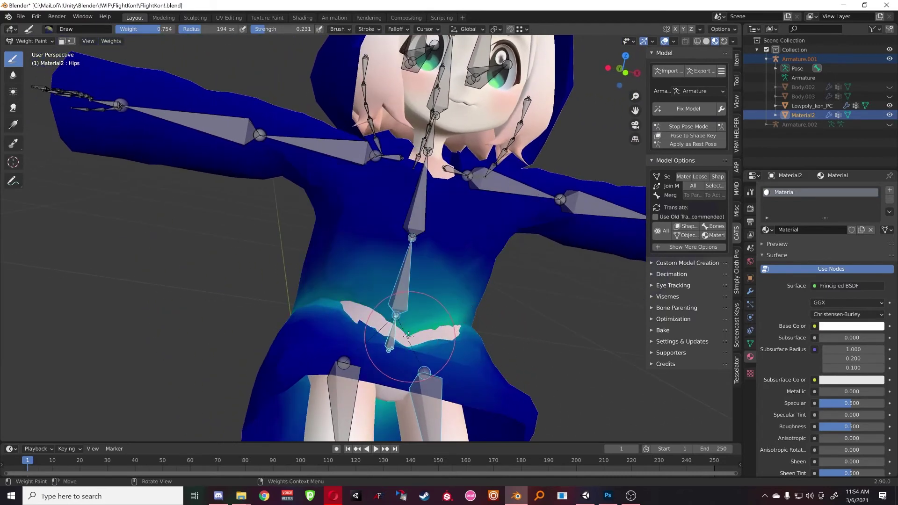
pyautogui.moveTo(451, 352); pyautogui.dragTo(431, 341, button='middle')
pyautogui.keyDown('ctrl'); pyautogui.click(420, 372); pyautogui.keyUp('ctrl')
pyautogui.moveTo(420, 372); pyautogui.dragTo(439, 249, button='middle')
pyautogui.moveTo(441, 253); pyautogui.dragTo(466, 255)
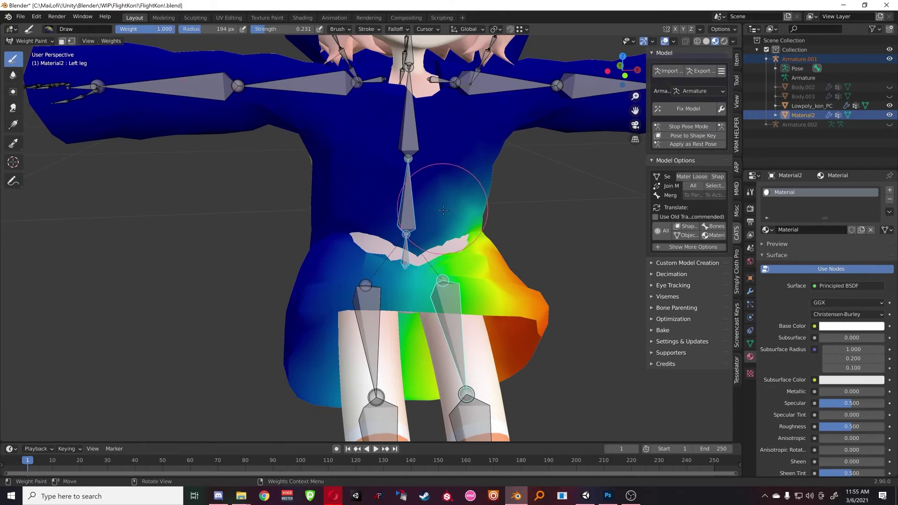
# - Try another stroke of the left leg bone's weights at the hoodie's front waist, and undo it
pyautogui.moveTo(445, 224); pyautogui.dragTo(440, 249)
pyautogui.hotkey('ctrl', 'z')
pyautogui.moveTo(395, 250)
pyautogui.mouseDown(button='middle')
pyautogui.moveTo(321, 220)
pyautogui.moveTo(361, 251)
pyautogui.moveTo(430, 239)
pyautogui.moveTo(417, 232)
pyautogui.moveTo(416, 243)
pyautogui.moveTo(441, 240)
pyautogui.moveTo(565, 200)
pyautogui.moveTo(571, 182)
pyautogui.moveTo(582, 180)
pyautogui.mouseUp(button='middle')
# - Restart pose mode to clear the test pose, and rotate the left wrist bone by 12° and 16.6° to check the sleeve
pyautogui.click(672, 128)
pyautogui.click(673, 127)
pyautogui.moveTo(517, 205)
pyautogui.mouseDown(button='middle')
pyautogui.moveTo(473, 220)
pyautogui.moveTo(499, 212)
pyautogui.moveTo(477, 236)
pyautogui.moveTo(487, 246)
pyautogui.mouseUp(button='middle')
pyautogui.click(516, 206)
pyautogui.press('r')
pyautogui.press('r')
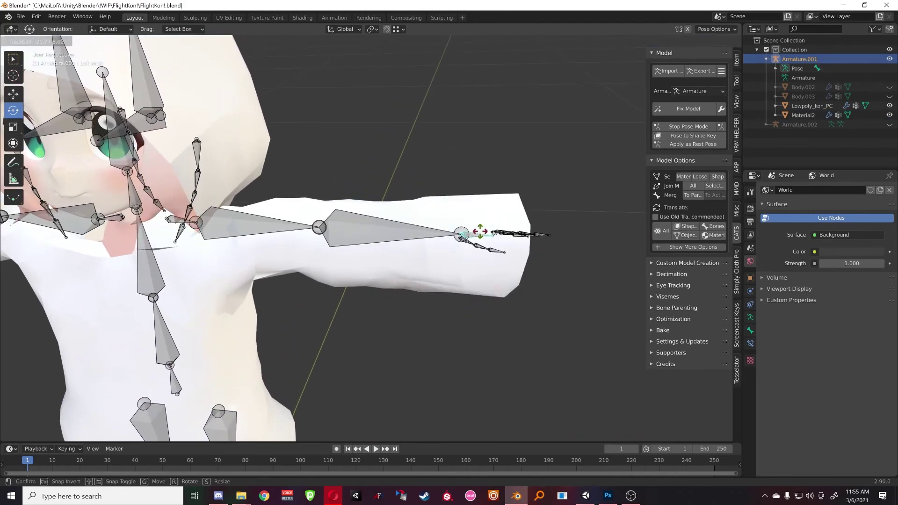
pyautogui.click(482, 226)
pyautogui.click(494, 219)
# - Rotate the hand bone on the character's right arm to test how that sleeve deforms
pyautogui.keyDown('shift'); pyautogui.moveTo(493, 219); pyautogui.dragTo(627, 216, button='middle'); pyautogui.keyUp('shift')
pyautogui.scroll(-4, 366, 215)
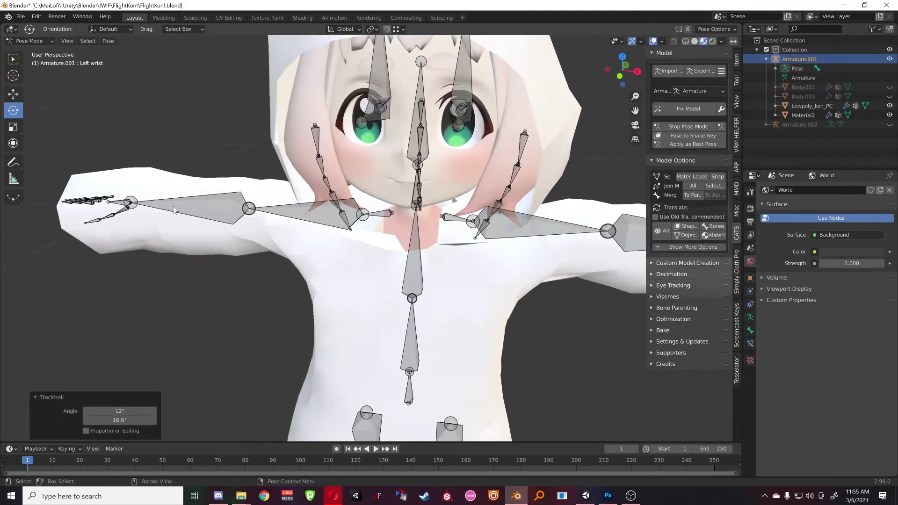
pyautogui.keyDown('shift'); pyautogui.moveTo(168, 207); pyautogui.dragTo(313, 207, button='middle'); pyautogui.keyUp('shift')
pyautogui.scroll(3, 211, 187)
pyautogui.click(197, 171)
pyautogui.moveTo(200, 158); pyautogui.dragTo(214, 150)
pyautogui.moveTo(213, 151); pyautogui.dragTo(221, 162, button='middle')
pyautogui.moveTo(220, 162)
pyautogui.mouseDown()
pyautogui.moveTo(205, 182)
pyautogui.moveTo(253, 158)
pyautogui.moveTo(218, 167)
pyautogui.mouseUp()
# - Rotate the head bone freely to test how the hood follows the head
pyautogui.scroll(-4, 327, 196)
pyautogui.moveTo(364, 206); pyautogui.dragTo(410, 199, button='middle')
pyautogui.scroll(-2, 409, 181)
pyautogui.scroll(2, 365, 189)
pyautogui.click(384, 177)
pyautogui.press('r')
pyautogui.press('r')
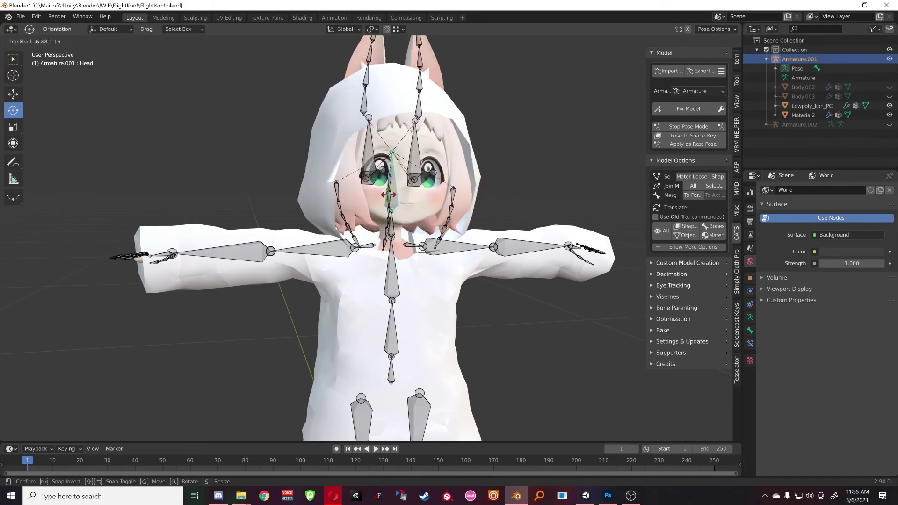
pyautogui.moveTo(383, 184)
pyautogui.moveTo(385, 190); pyautogui.dragTo(386, 191)
# - Turn the head bone further in several directions while examining the hood and neck from different angles
pyautogui.moveTo(309, 208); pyautogui.dragTo(364, 223, button='middle')
pyautogui.moveTo(373, 224)
pyautogui.mouseDown()
pyautogui.moveTo(327, 228)
pyautogui.moveTo(356, 228)
pyautogui.mouseUp()
pyautogui.moveTo(407, 229)
pyautogui.moveTo(389, 232); pyautogui.dragTo(340, 232, button='middle')
pyautogui.moveTo(377, 223)
pyautogui.mouseDown()
pyautogui.moveTo(366, 202)
pyautogui.moveTo(375, 218)
pyautogui.mouseUp()
pyautogui.moveTo(415, 222); pyautogui.dragTo(397, 197, button='middle')
pyautogui.press('r')
pyautogui.click(437, 213)
pyautogui.moveTo(392, 185)
pyautogui.mouseDown()
pyautogui.moveTo(422, 172)
pyautogui.moveTo(406, 188)
pyautogui.mouseUp()
# - Test the right leg bone with a free rotation and a 36.7° rotation about the global Y axis
pyautogui.moveTo(344, 285); pyautogui.dragTo(371, 302, button='middle')
pyautogui.click(371, 303)
pyautogui.press('r')
pyautogui.press('r')
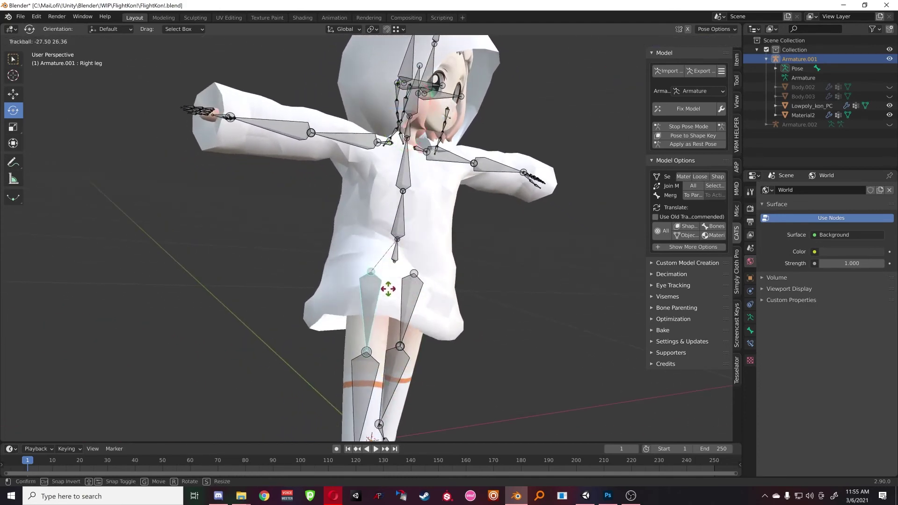
pyautogui.click(381, 291)
pyautogui.moveTo(343, 265); pyautogui.dragTo(358, 250)
pyautogui.moveTo(359, 257); pyautogui.dragTo(319, 253, button='middle')
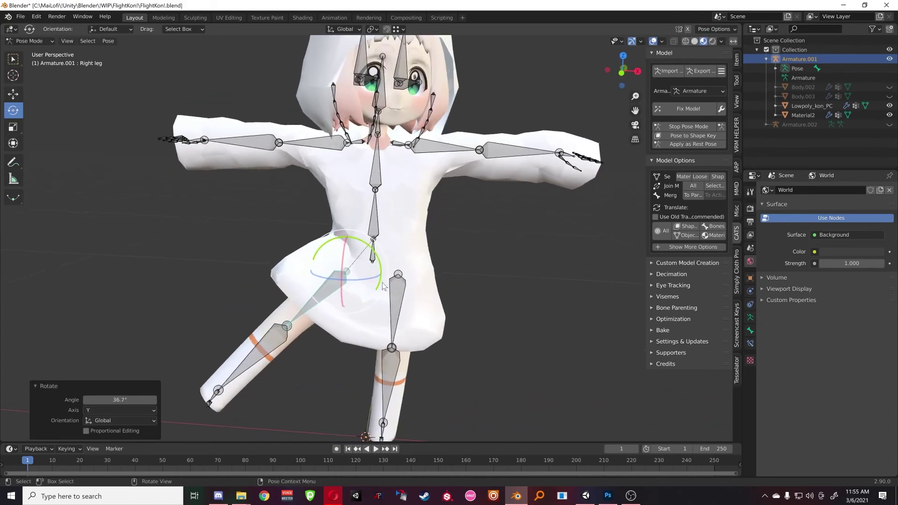
# - Rotate the left leg bone -19.6° about the global Y axis to check the hoodie's hem
pyautogui.click(395, 294)
pyautogui.moveTo(421, 251); pyautogui.dragTo(410, 246)
pyautogui.moveTo(428, 267); pyautogui.dragTo(444, 252, button='middle')
pyautogui.moveTo(489, 141); pyautogui.dragTo(509, 139, button='middle')
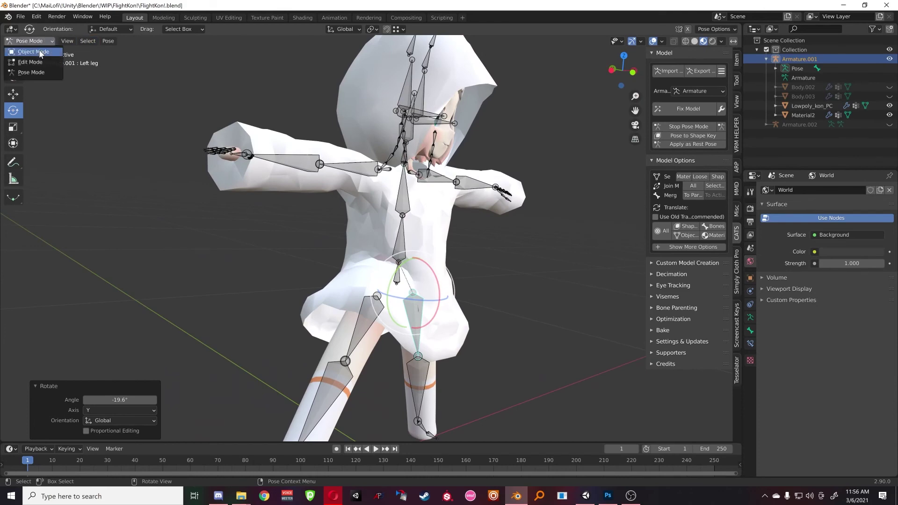
# - Return the Material2 hoodie to Weight Paint and examine the spine bone's weights around the waist
pyautogui.click(40, 52)
pyautogui.moveTo(444, 255); pyautogui.dragTo(355, 244, button='middle')
pyautogui.click(355, 244)
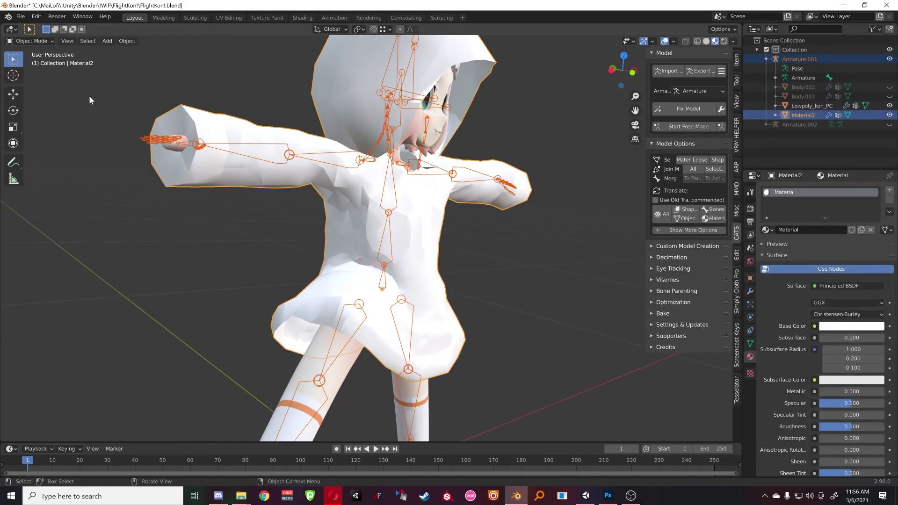
pyautogui.click(29, 41)
pyautogui.click(30, 92)
pyautogui.scroll(2, 201, 160)
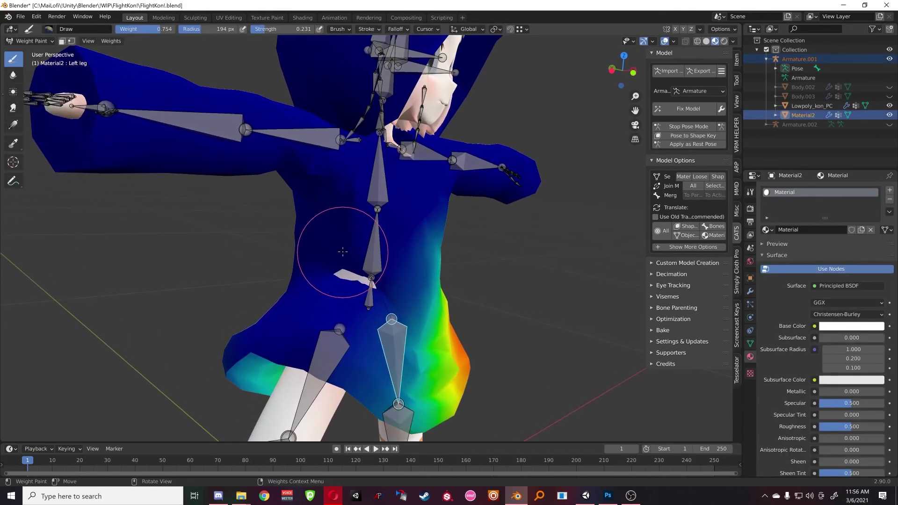
pyautogui.keyDown('ctrl'); pyautogui.click(363, 259); pyautogui.keyUp('ctrl')
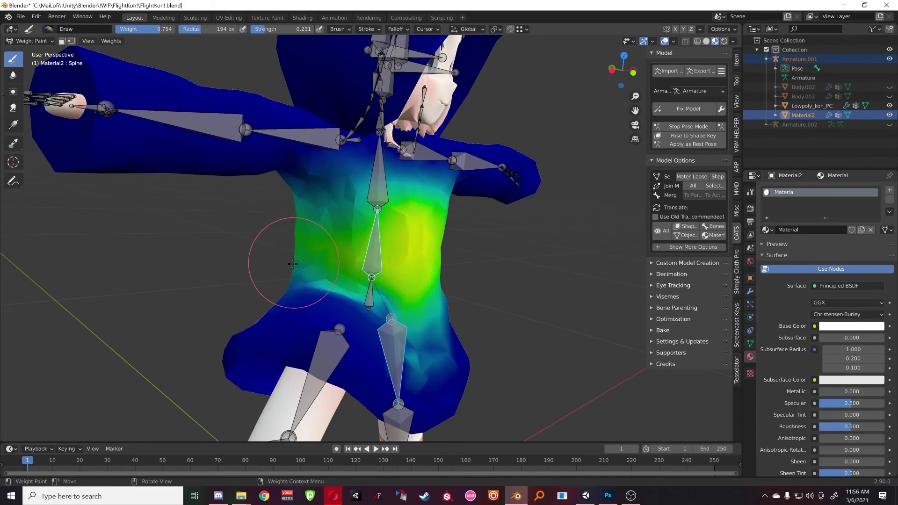
pyautogui.moveTo(290, 266)
pyautogui.mouseDown(button='middle')
pyautogui.moveTo(344, 292)
pyautogui.moveTo(141, 258)
pyautogui.moveTo(349, 280)
pyautogui.moveTo(451, 281)
pyautogui.moveTo(605, 337)
pyautogui.moveTo(562, 313)
pyautogui.mouseUp(button='middle')
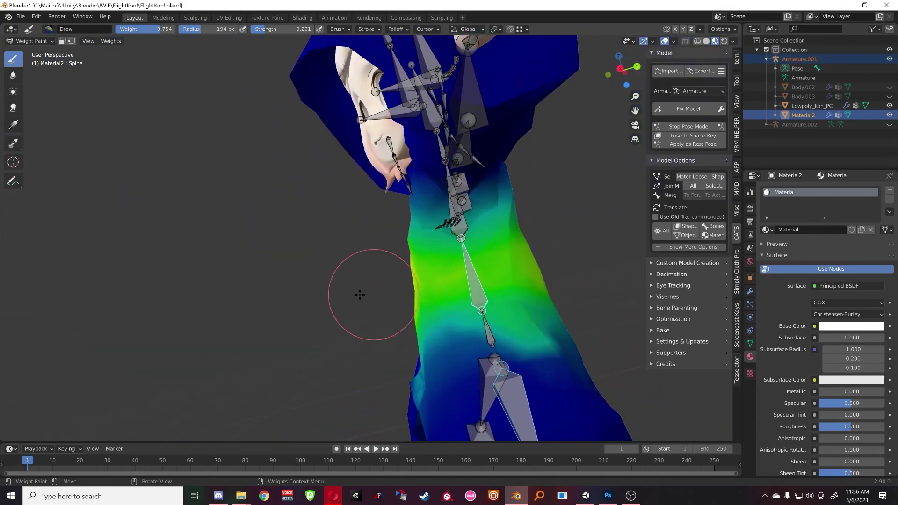
pyautogui.moveTo(334, 295); pyautogui.dragTo(255, 287, button='middle')
# - End pose mode to reset the pose, and unhide Body.002 and Body.003, leaving Body.003 selected
pyautogui.click(678, 126)
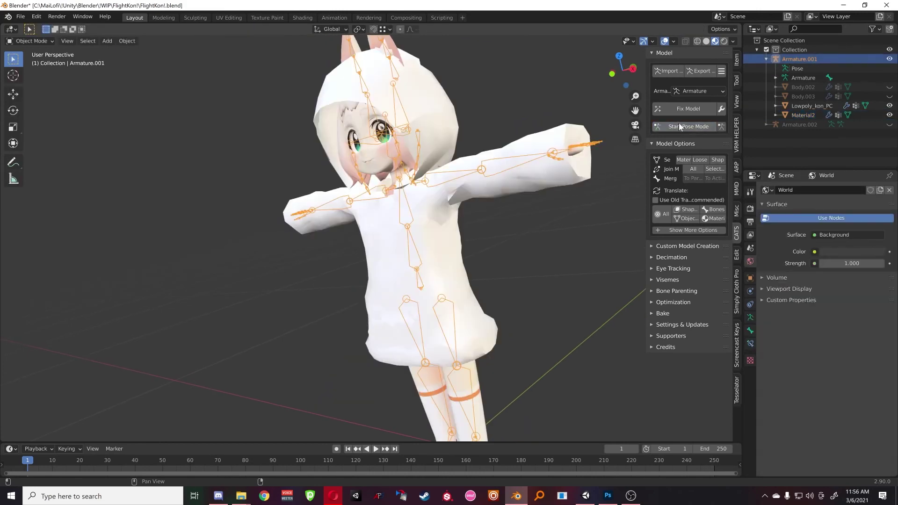
pyautogui.moveTo(468, 220)
pyautogui.mouseDown(button='middle')
pyautogui.moveTo(451, 237)
pyautogui.moveTo(462, 195)
pyautogui.moveTo(408, 151)
pyautogui.moveTo(522, 145)
pyautogui.moveTo(426, 187)
pyautogui.moveTo(512, 231)
pyautogui.moveTo(412, 202)
pyautogui.moveTo(434, 200)
pyautogui.mouseUp(button='middle')
pyautogui.click(512, 231)
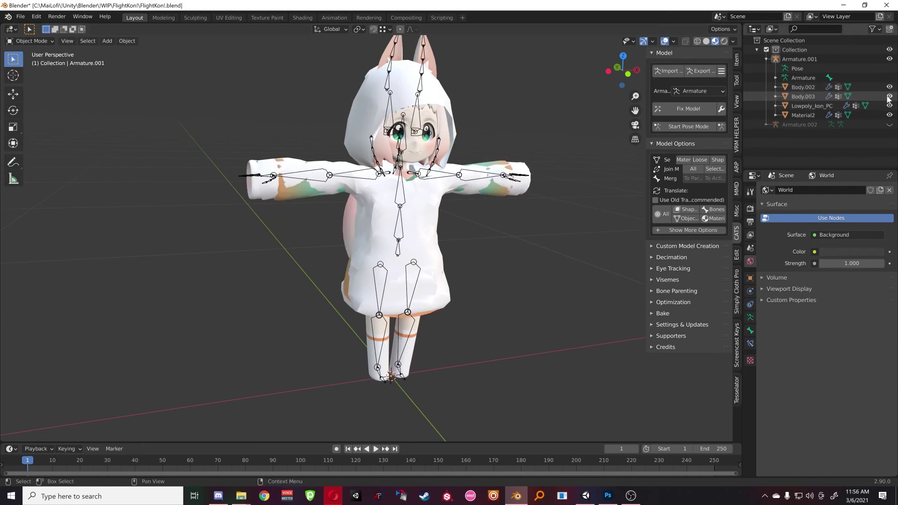
pyautogui.click(801, 93)
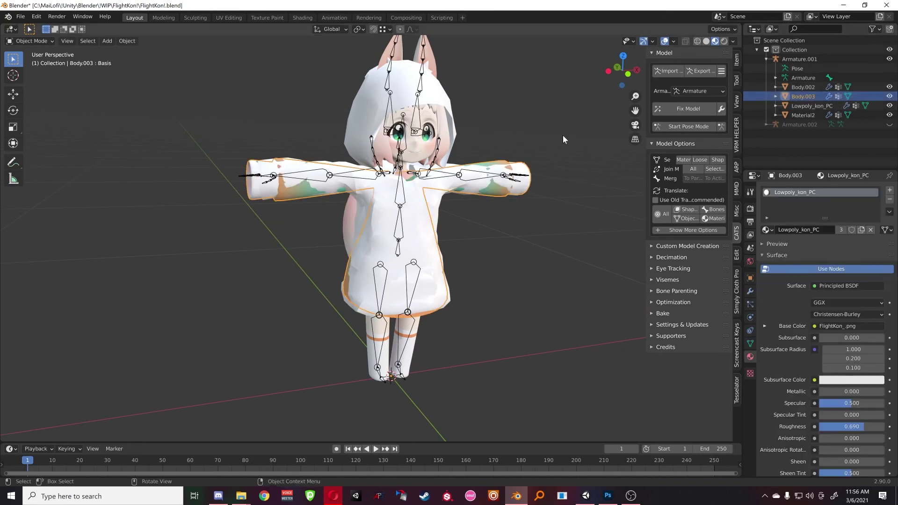
# - Save a backup copy of the project as "FlightKon! cp5.blend"
pyautogui.click(21, 17)
pyautogui.click(40, 100)
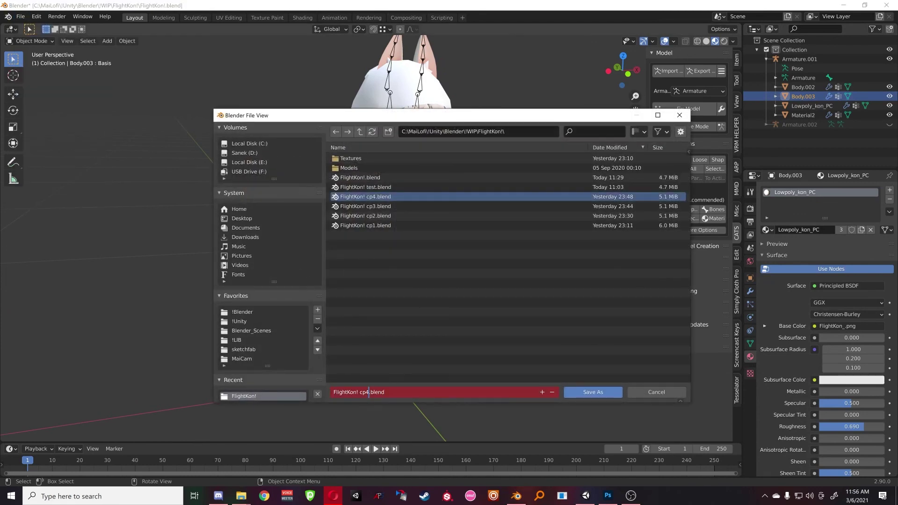
pyautogui.press('Return')
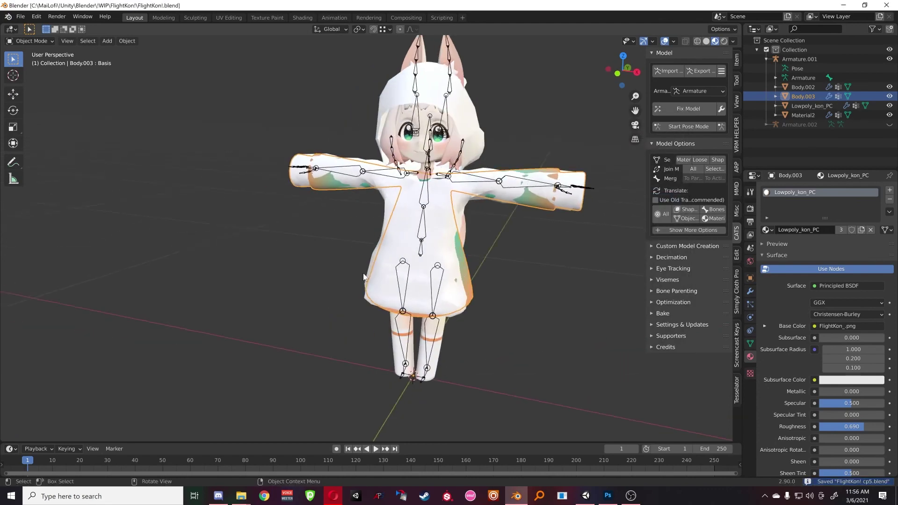
# - Delete the old Body.003 mesh, and select Body.002 to examine the tail together with the hoodie
pyautogui.moveTo(531, 274); pyautogui.dragTo(510, 271, button='middle')
pyautogui.press('Delete')
pyautogui.click(814, 88)
pyautogui.moveTo(495, 187); pyautogui.dragTo(431, 197, button='middle')
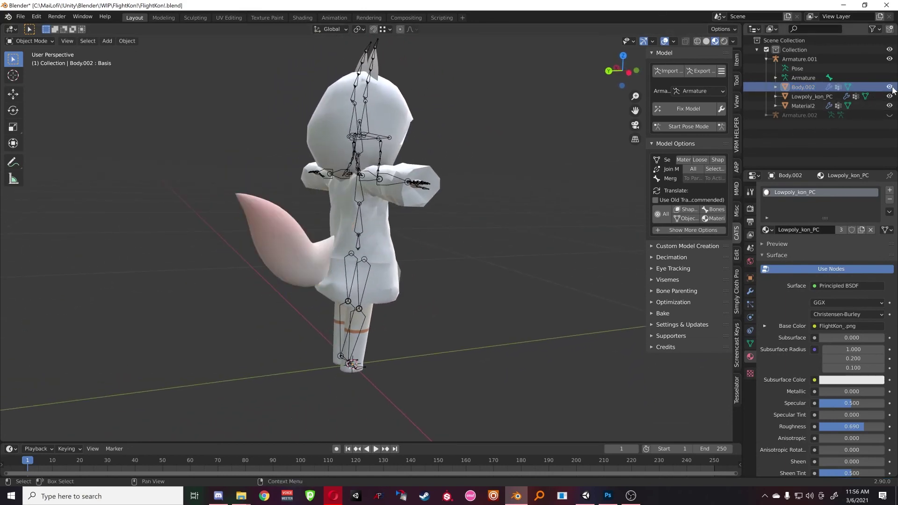
pyautogui.moveTo(407, 275); pyautogui.dragTo(425, 183, button='middle')
pyautogui.scroll(1, 444, 149)
pyautogui.scroll(1, 333, 122)
pyautogui.moveTo(332, 122); pyautogui.dragTo(269, 107, button='middle')
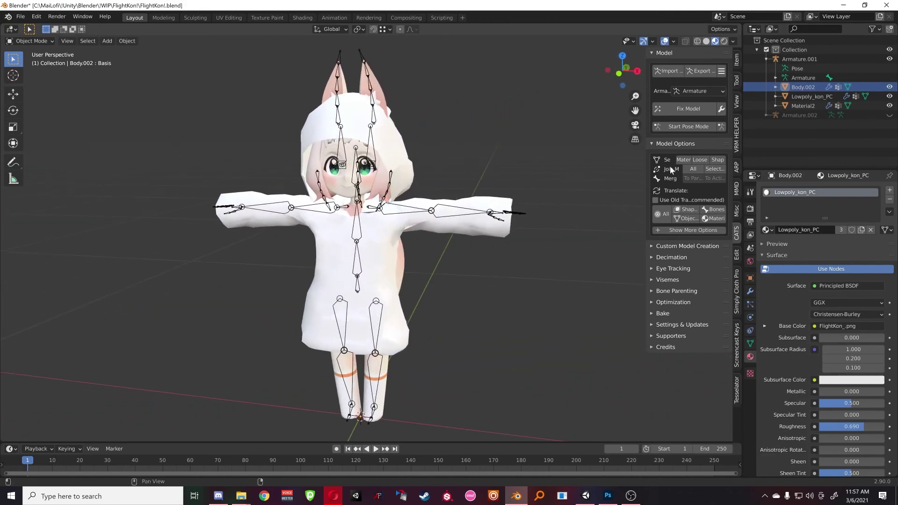
# - Select the hidden Armature.002 and make its tail bones visible
pyautogui.click(847, 116)
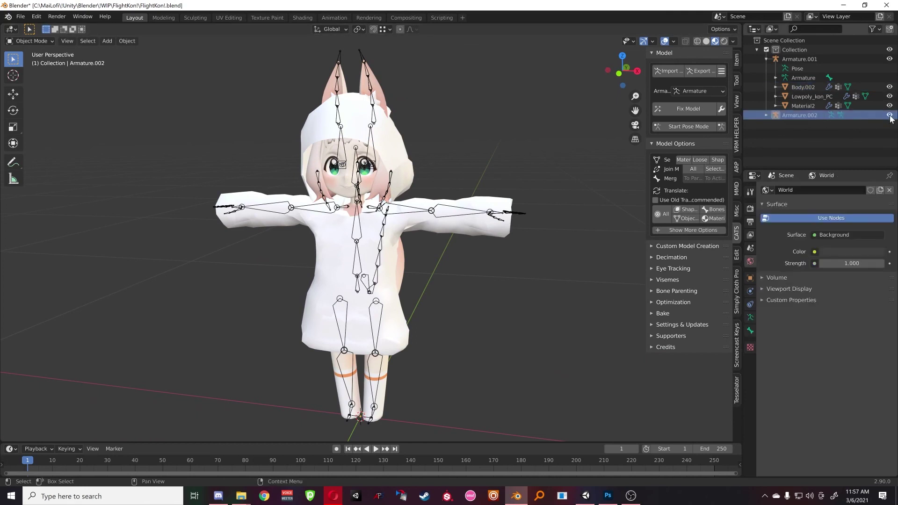
pyautogui.moveTo(601, 124)
pyautogui.mouseDown(button='middle')
pyautogui.moveTo(579, 129)
pyautogui.moveTo(601, 124)
pyautogui.mouseUp(button='middle')
pyautogui.moveTo(411, 124); pyautogui.dragTo(430, 123, button='middle')
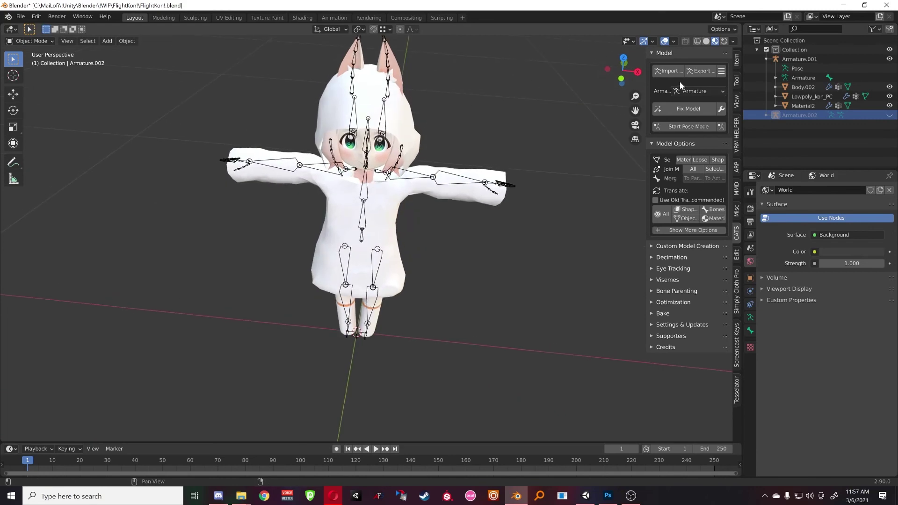
pyautogui.click(688, 71)
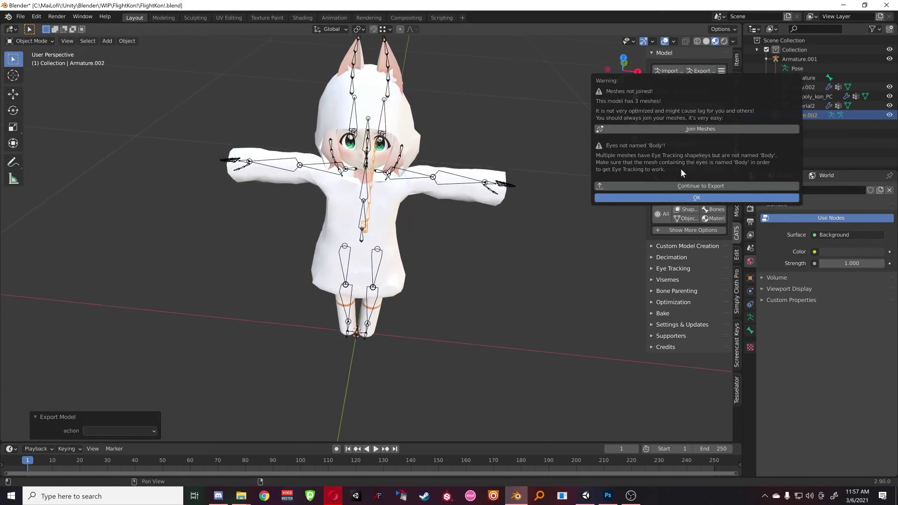
pyautogui.click(686, 186)
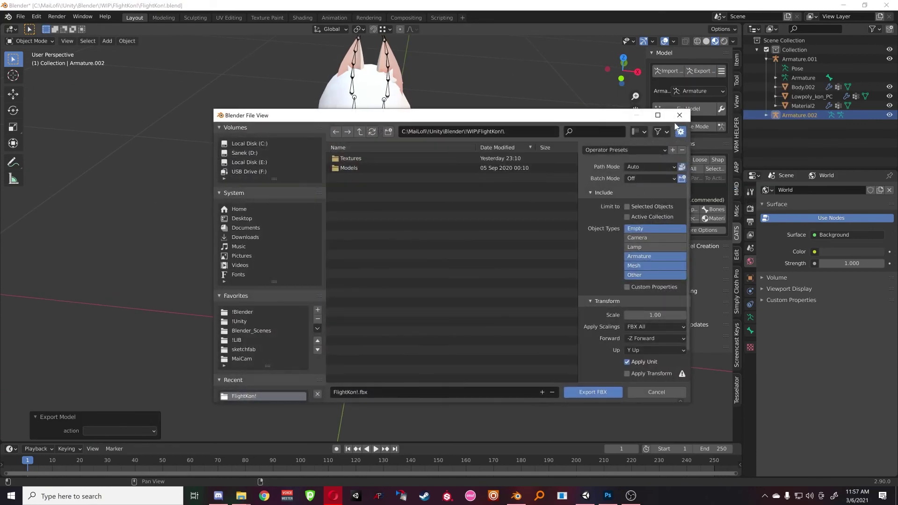
pyautogui.click(680, 115)
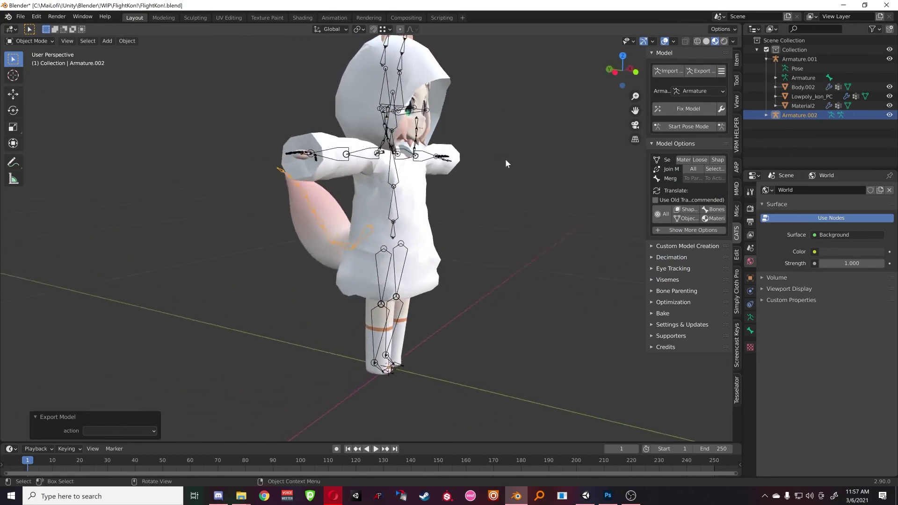